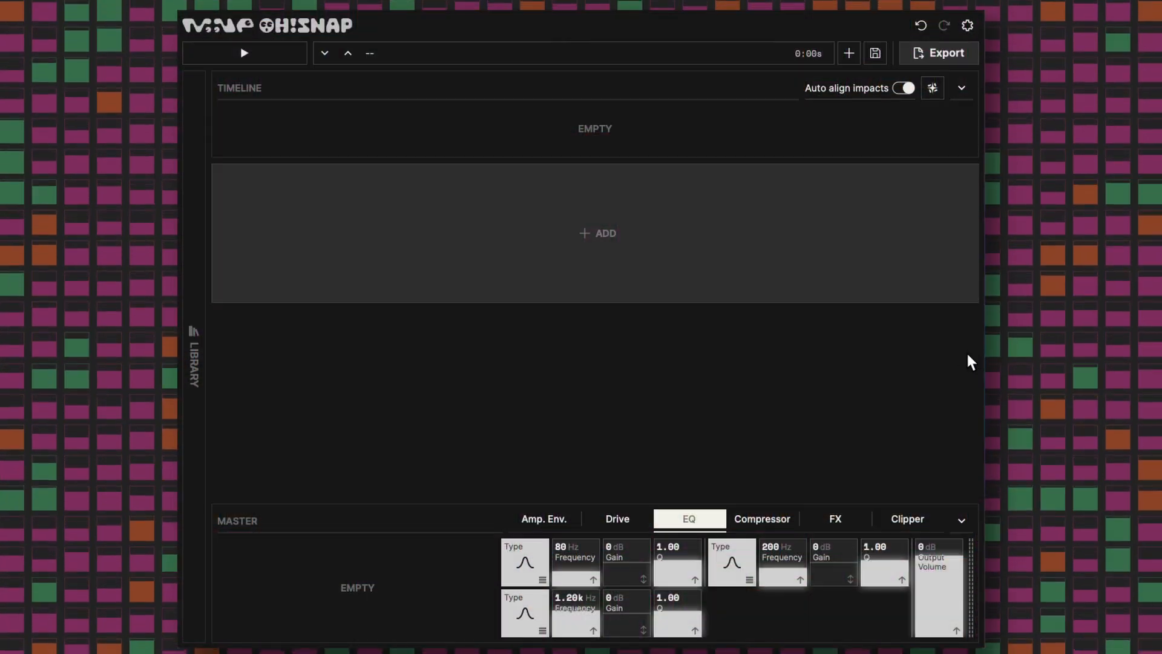
Step: Add a Noise voice to the empty project and turn off automatic impact alignment
left_click(598, 230)
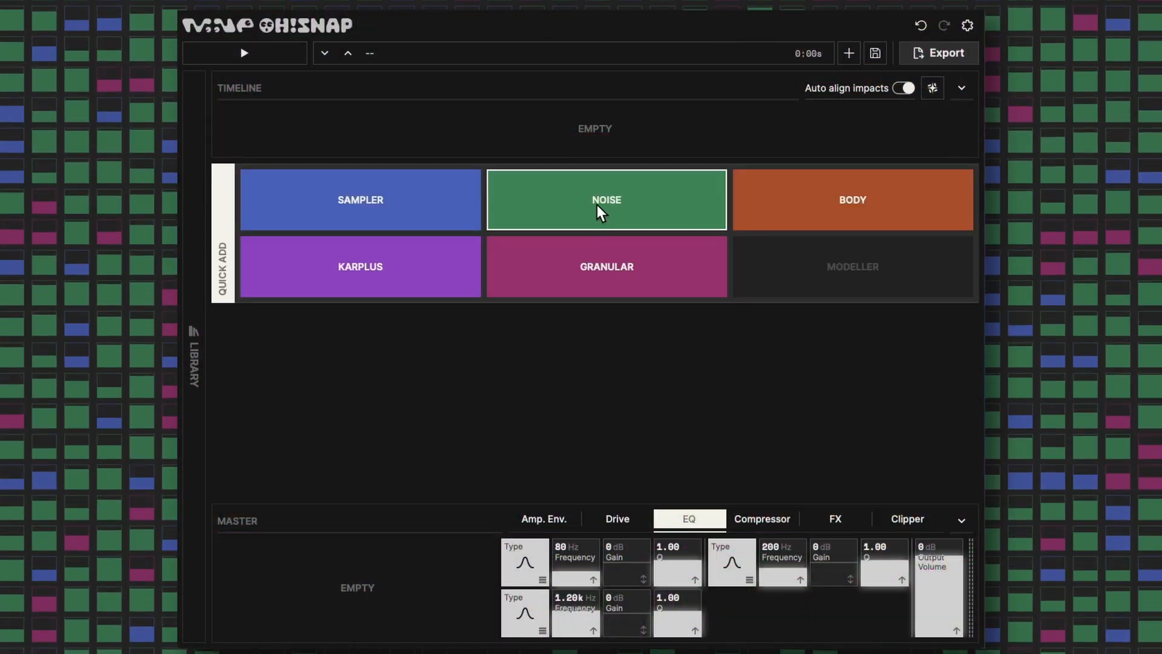
left_click(599, 203)
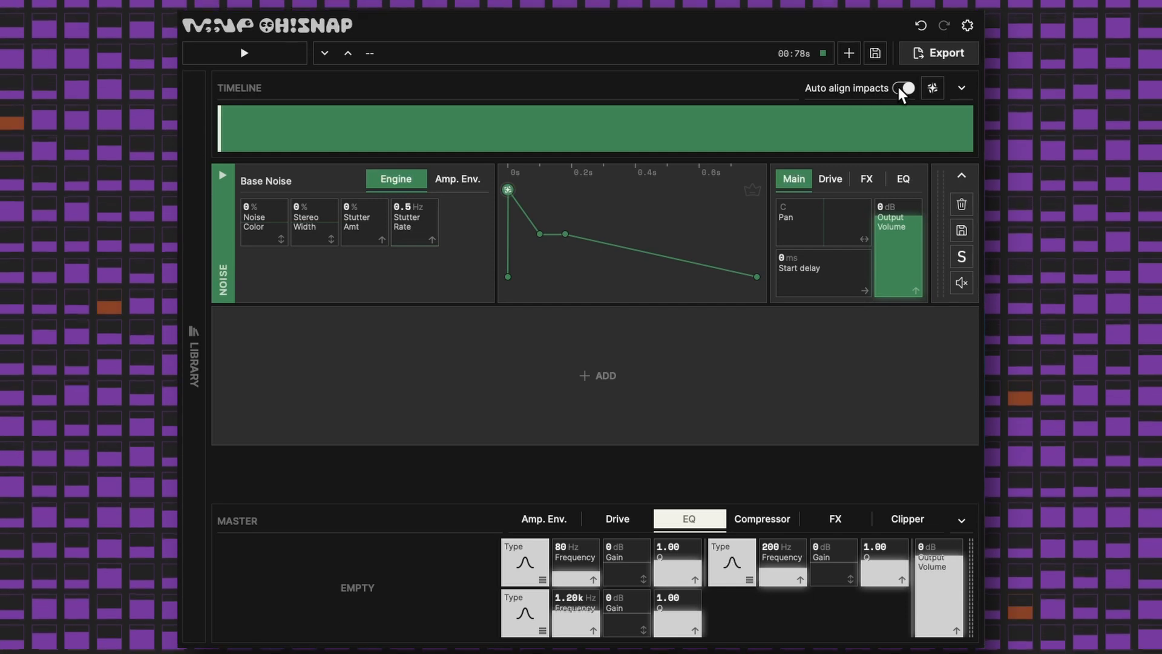
left_click(899, 88)
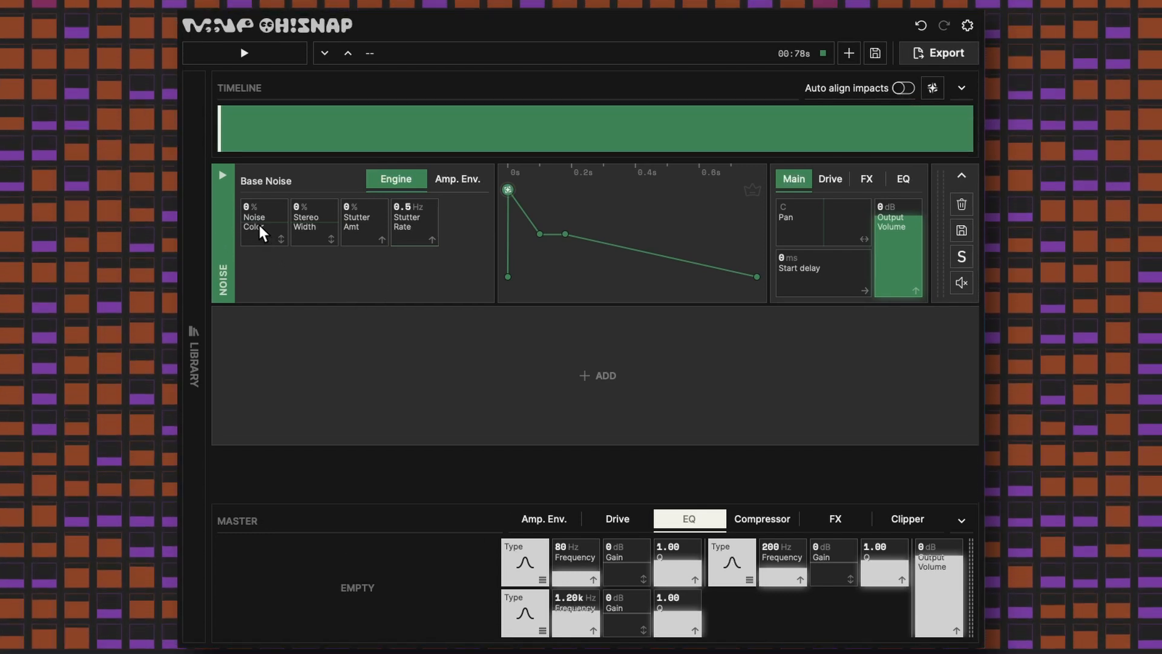
Step: Try several Noise Color amounts on the noise voice and set it to -100 %
left_click_drag(256, 220, 262, 263)
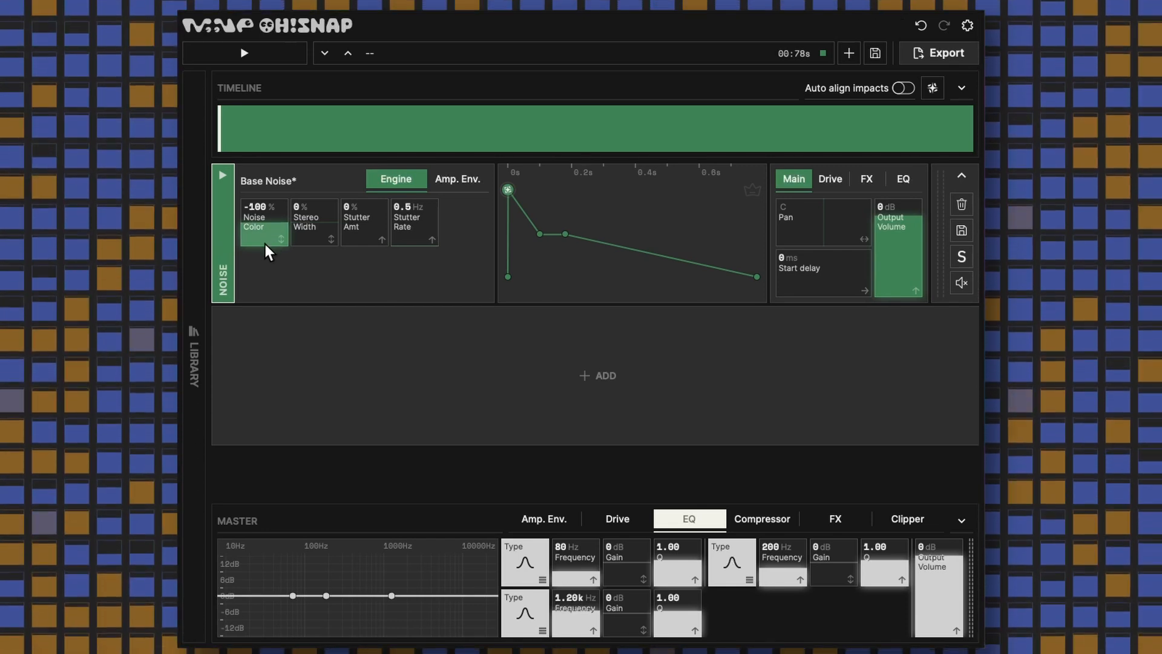
left_click_drag(266, 245, 264, 233)
double_click(265, 237)
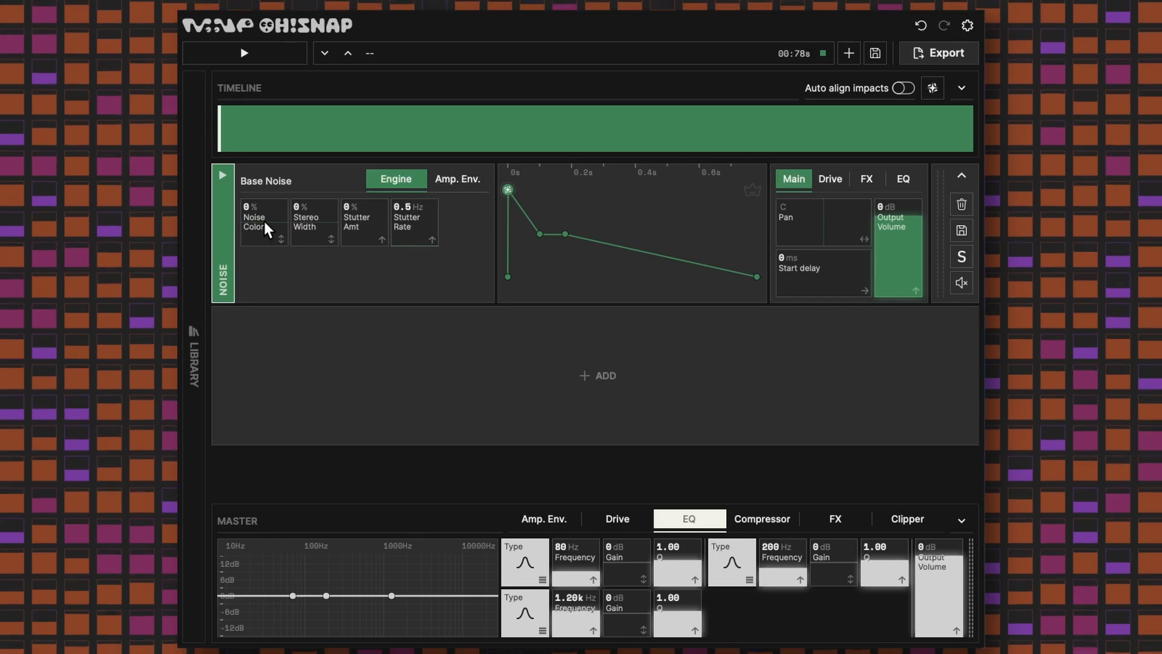
left_click_drag(263, 219, 267, 238)
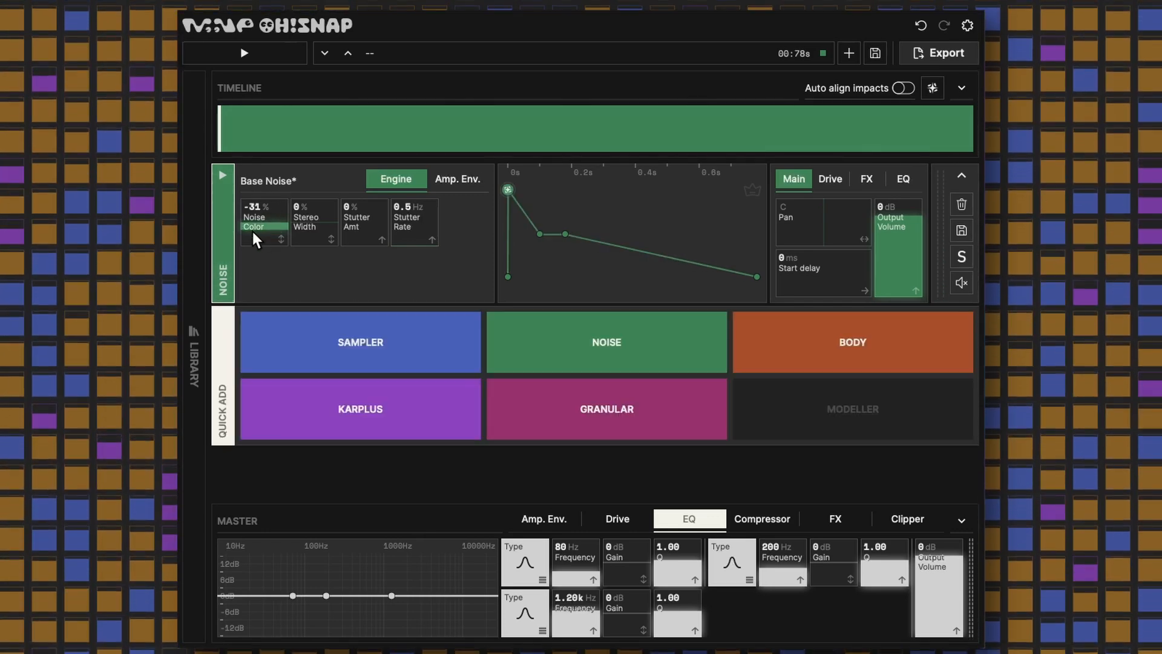
left_click_drag(252, 231, 256, 277)
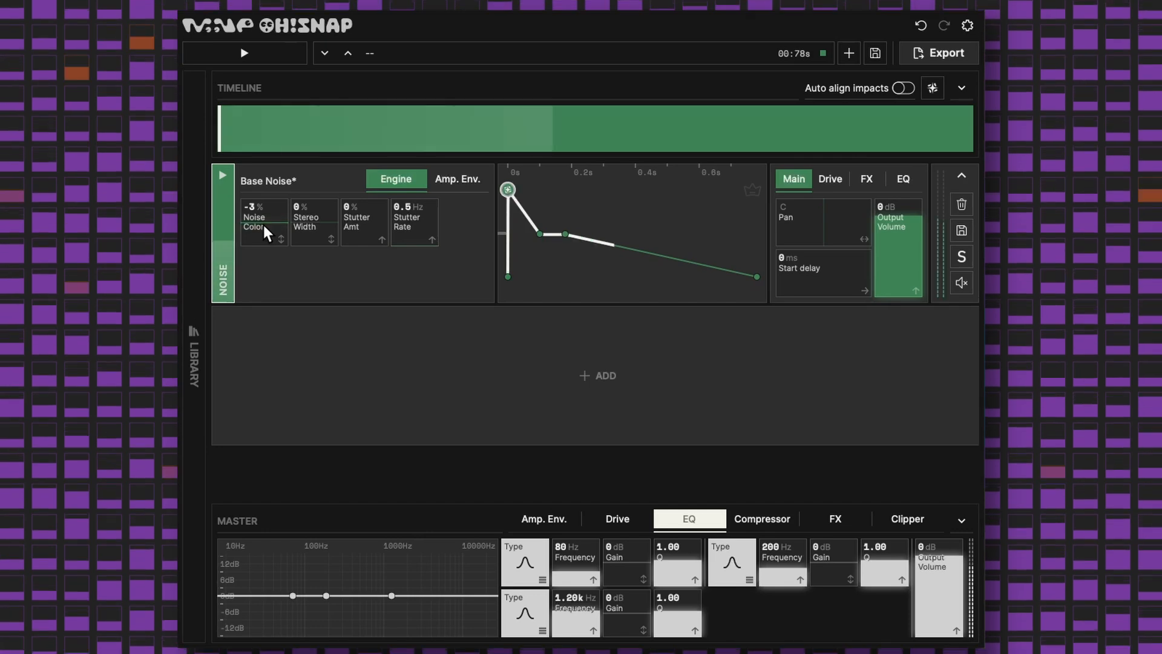
left_click_drag(264, 234, 269, 261)
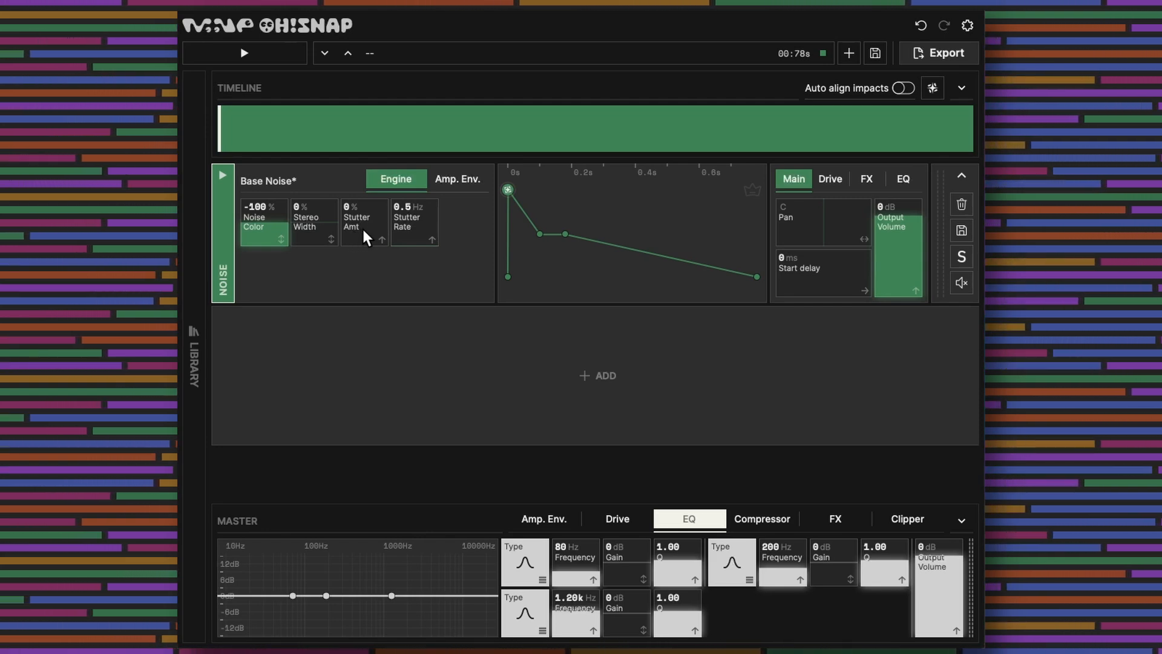
Step: Try longer attack times in the noise voice's amplitude envelope, up to 40 ms, and return the attack to 1 ms
left_click(459, 180)
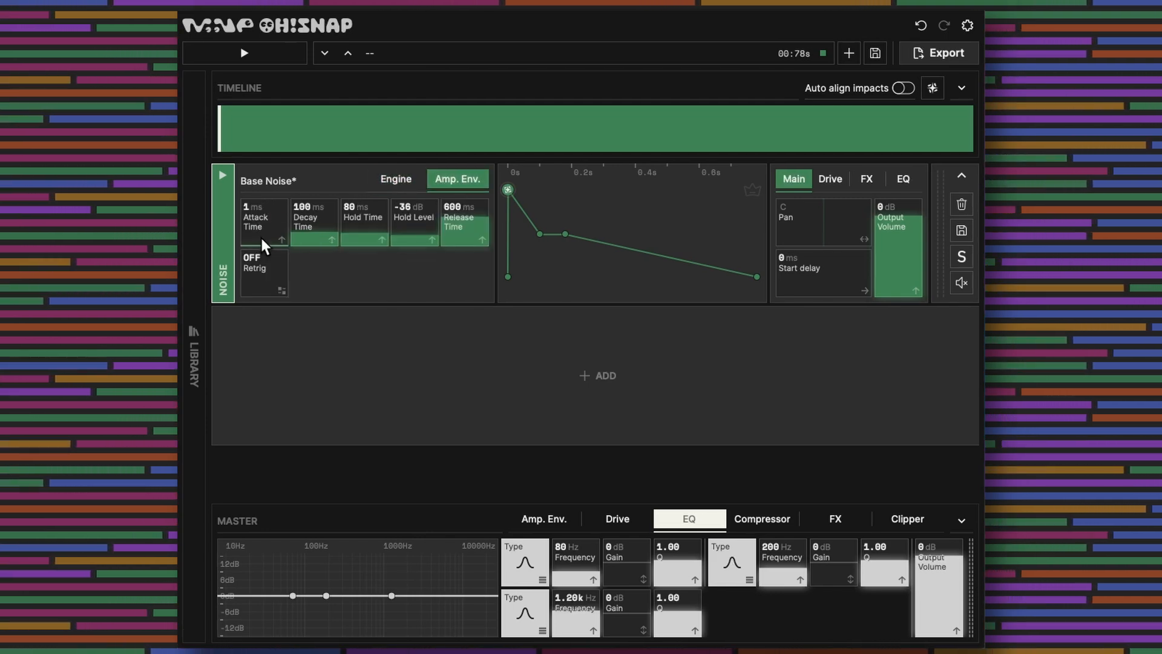
scroll(262, 240, "up", 5)
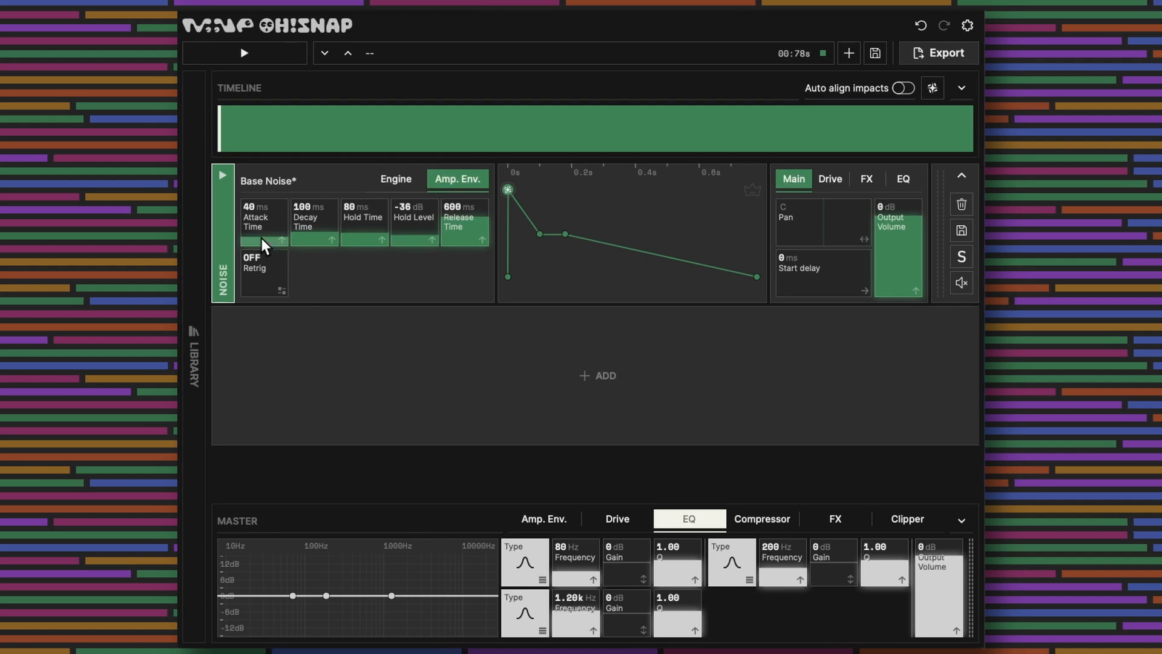
scroll(262, 241, "down", 5)
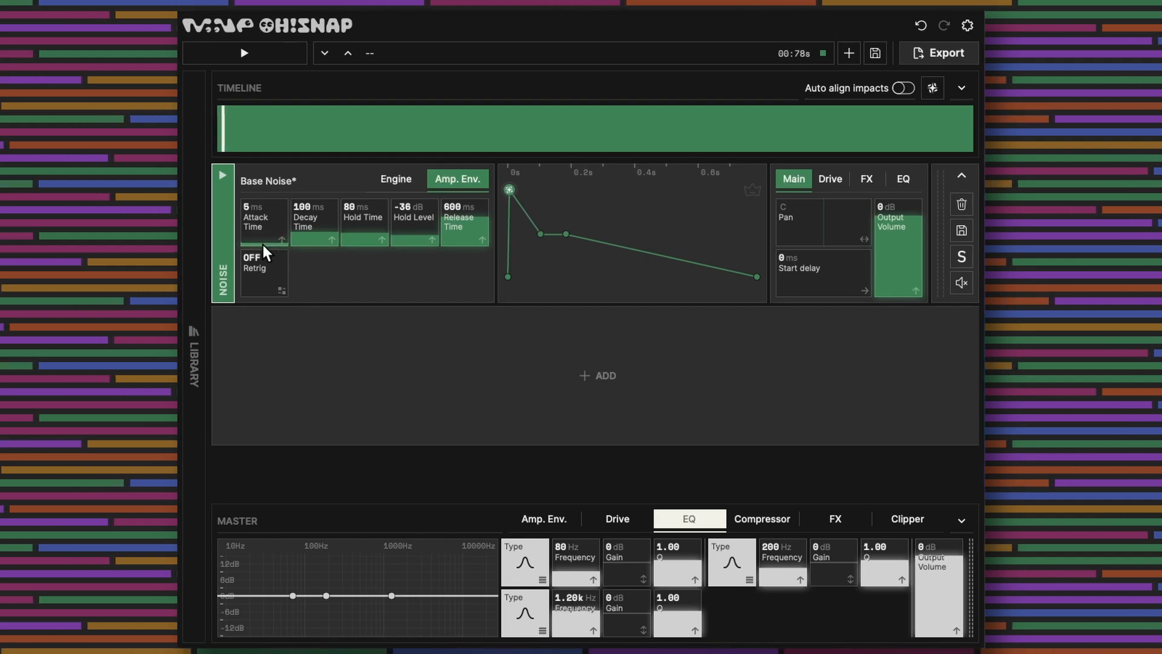
scroll(265, 251, "down", 1)
Step: Switch to the clap clips in Ableton Live and measure the length of the first burst in the Clap 909 waveform
mouse_move(348, 373)
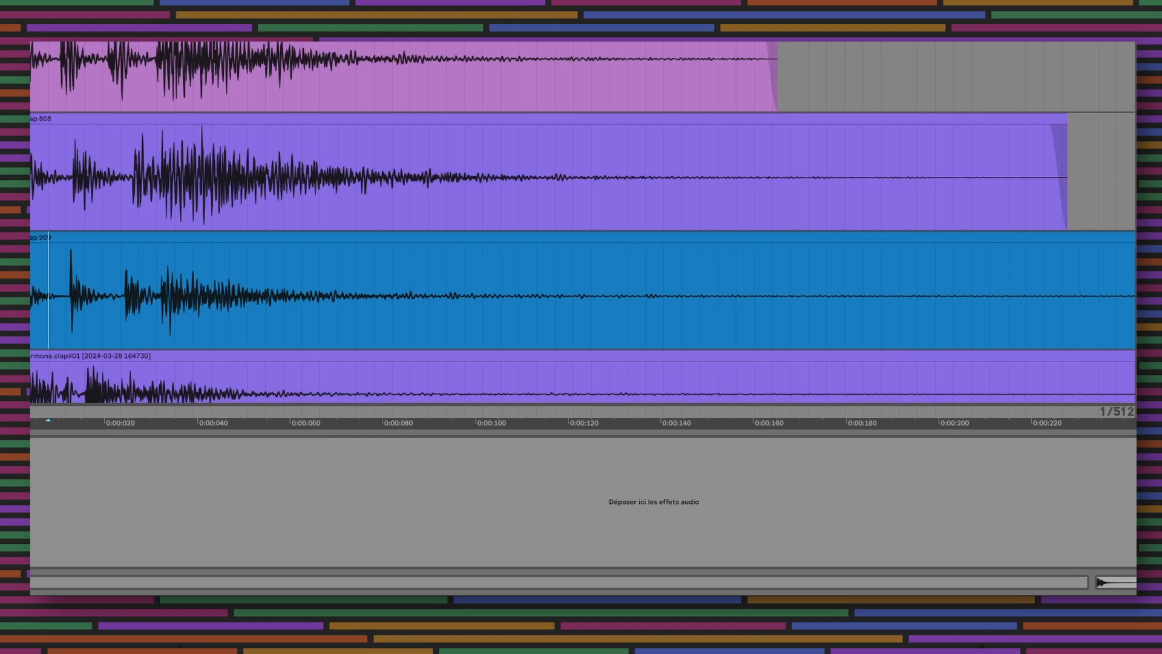
scroll(229, 59, "up", 6)
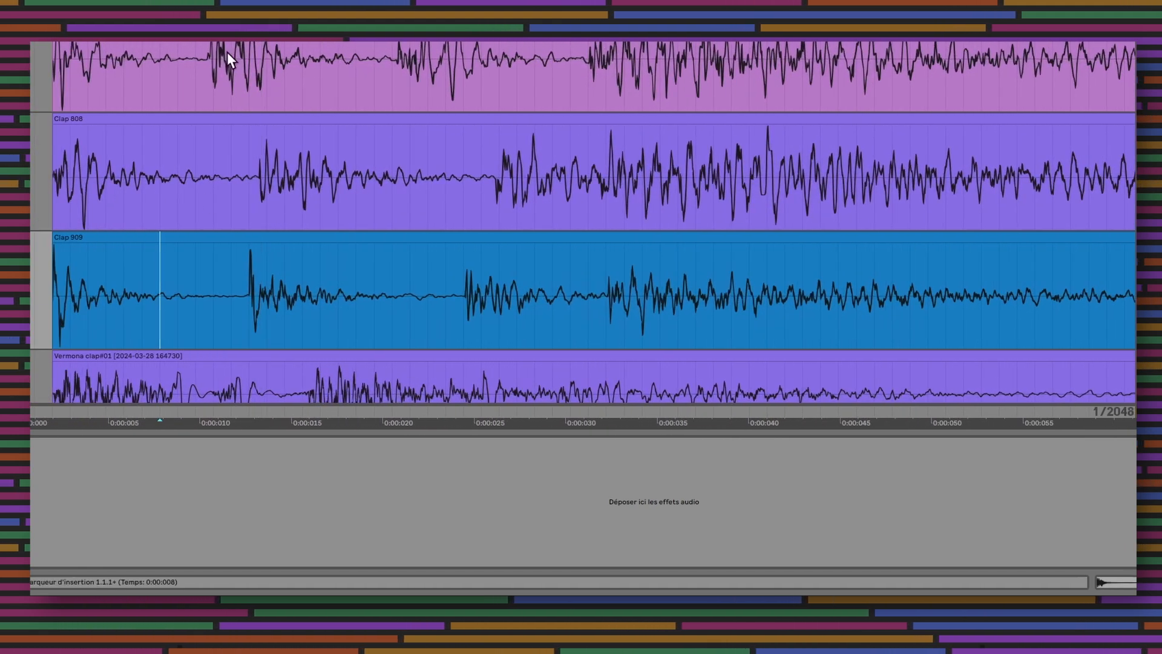
left_click_drag(54, 299, 249, 307)
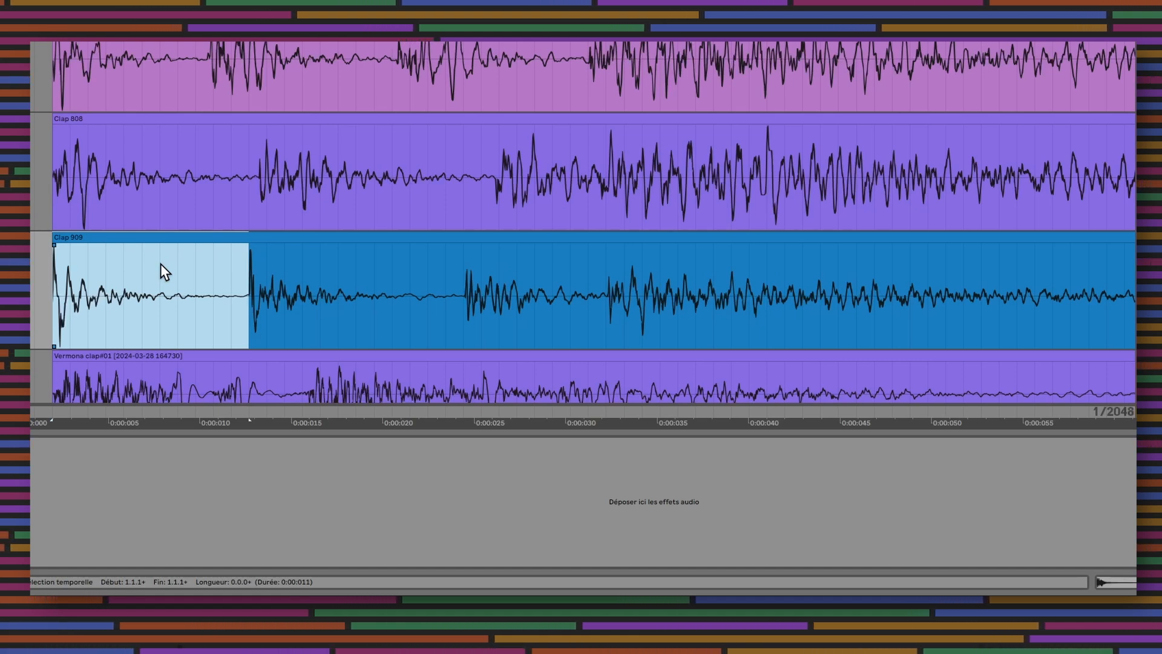
left_click(161, 266)
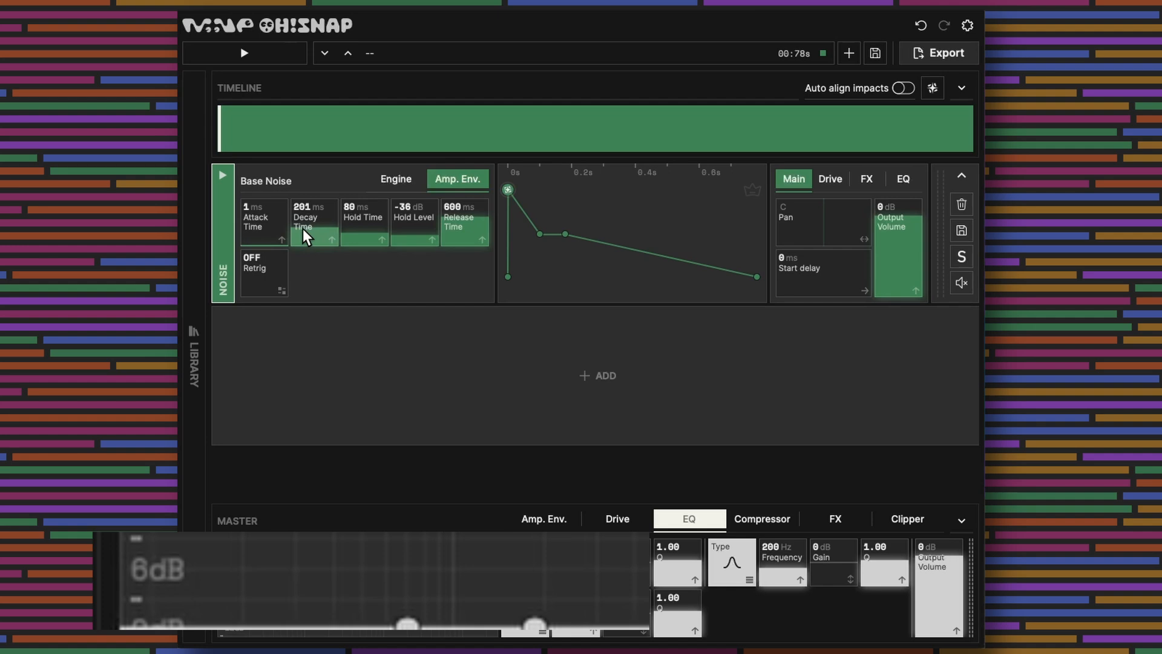
Step: Set the noise voice's amplitude envelope to 12 ms decay, 30 ms hold time, -70 dB hold level and 0 ms release
left_click_drag(303, 228, 309, 242)
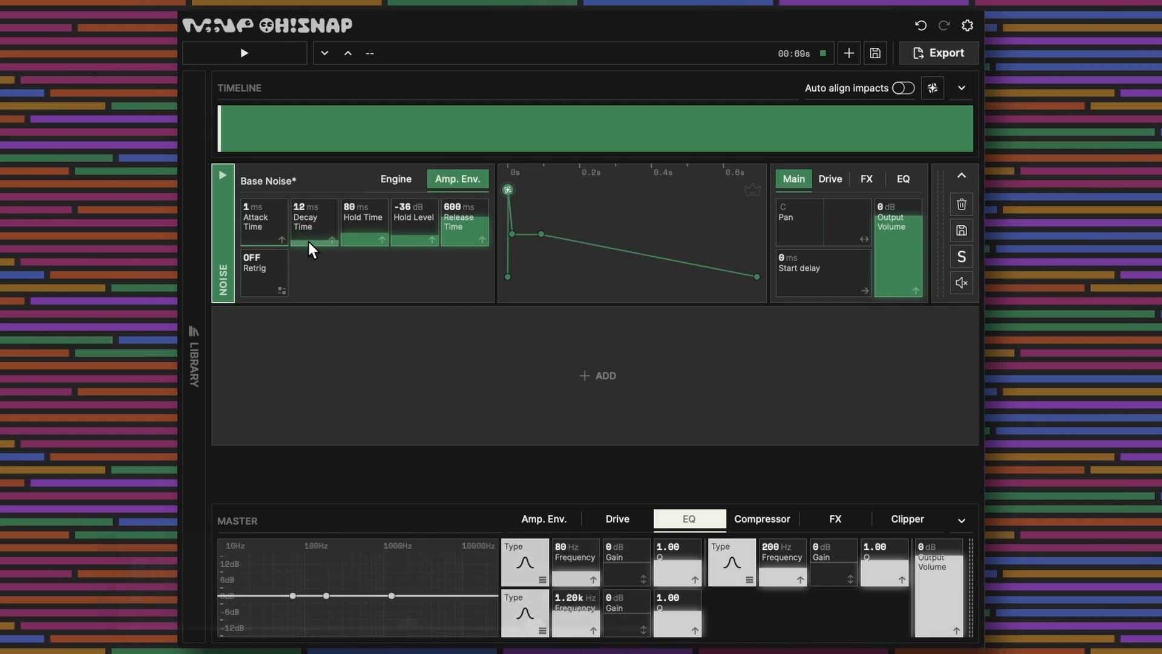
left_click_drag(401, 236, 404, 422)
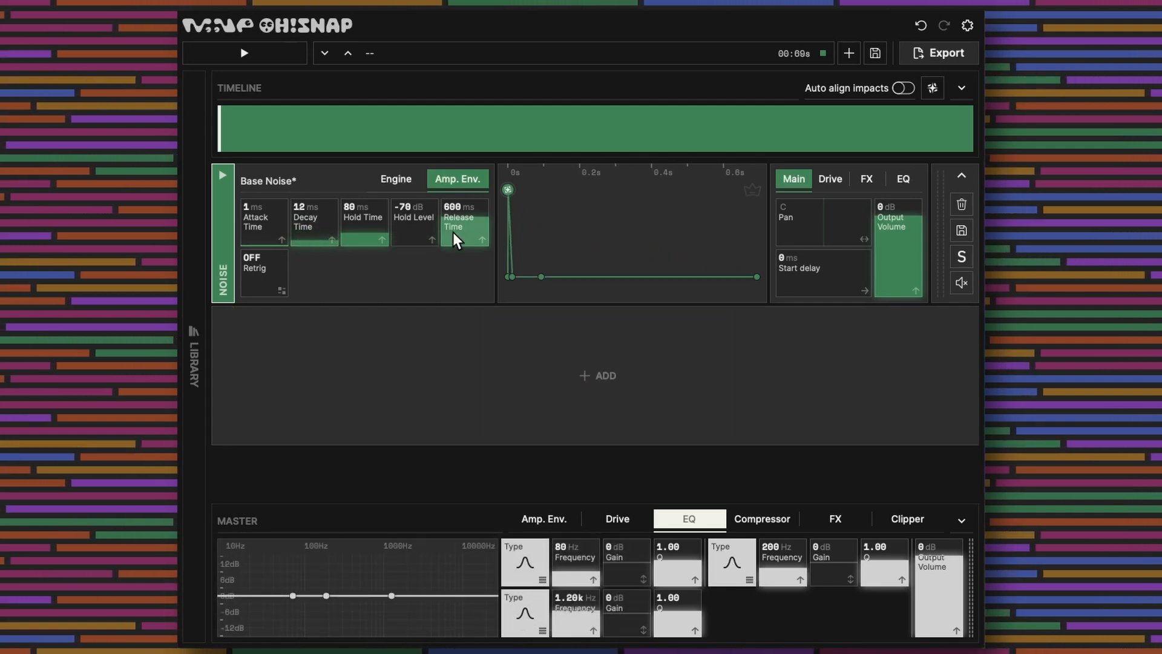
left_click_drag(457, 217, 463, 373)
mouse_move(467, 419)
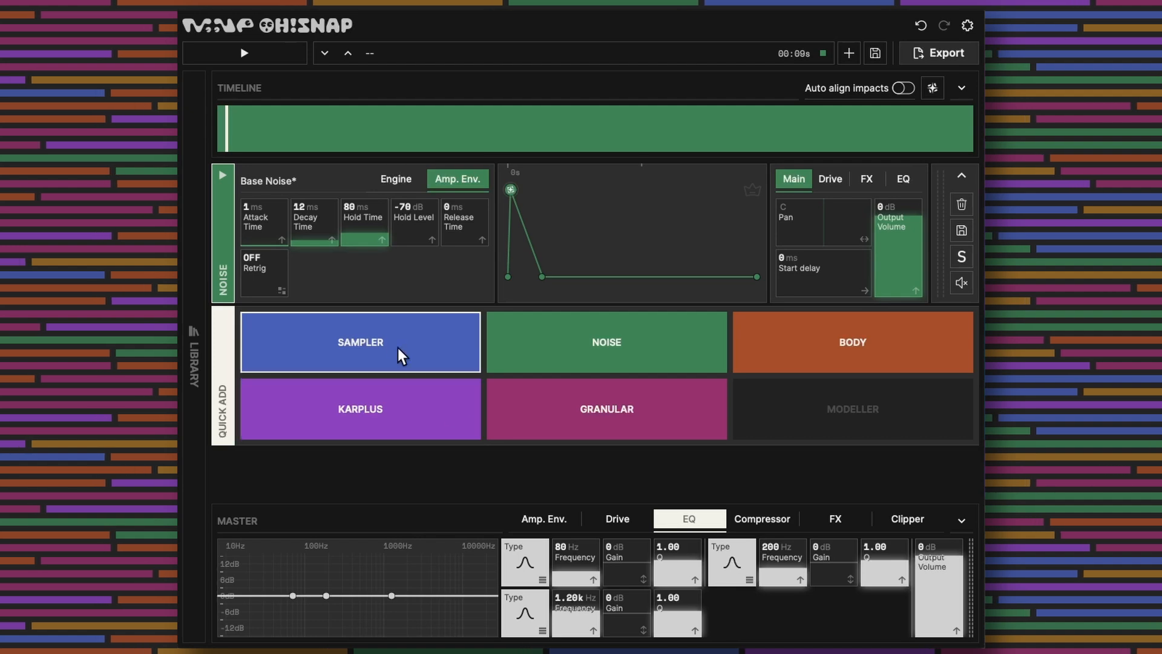
scroll(358, 238, "down", 5)
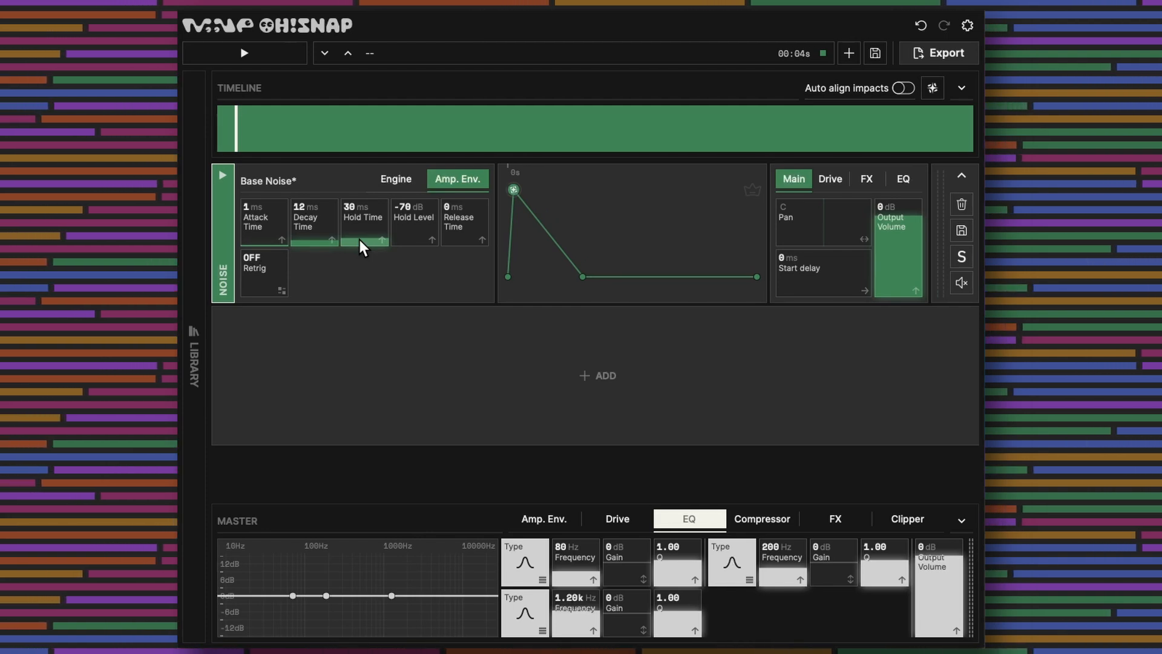
Step: Make the noise voice's first EQ band a high-pass filter with its frequency at 341.3 Hz
left_click(899, 184)
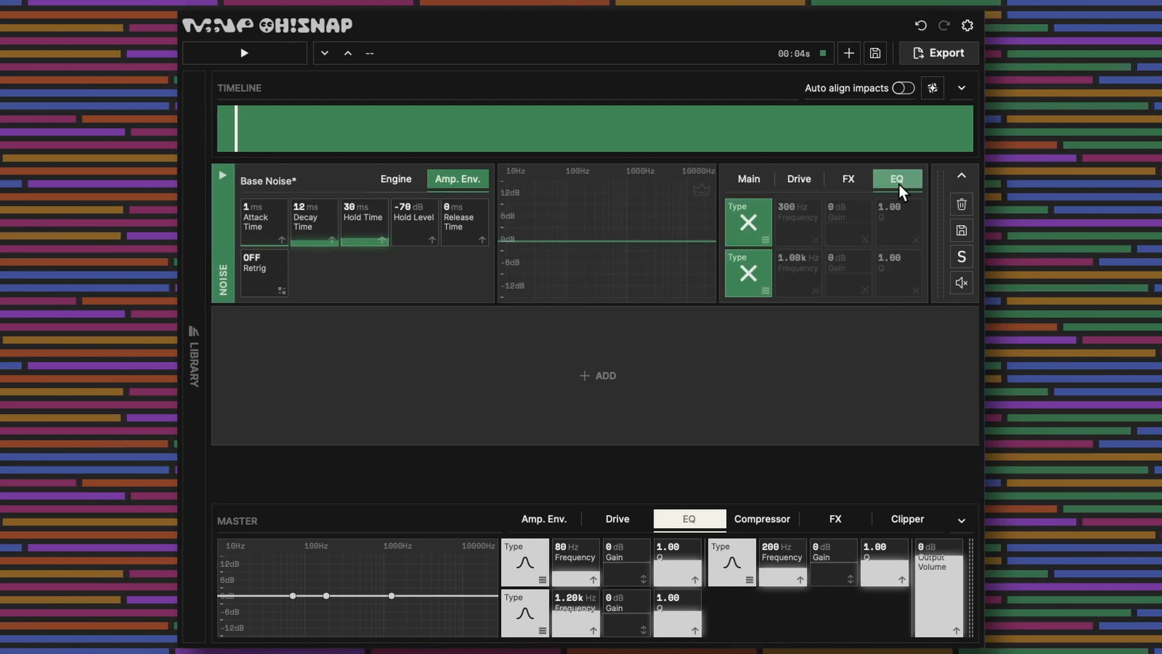
left_click(747, 226)
left_click(751, 291)
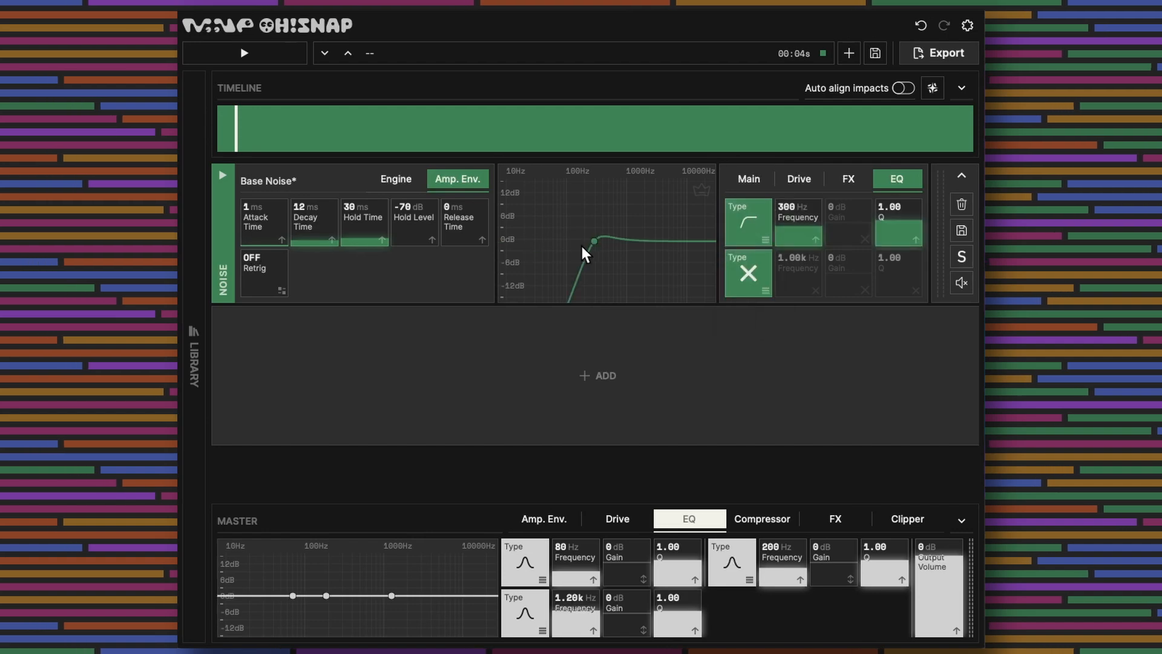
scroll(791, 227, "down", 3)
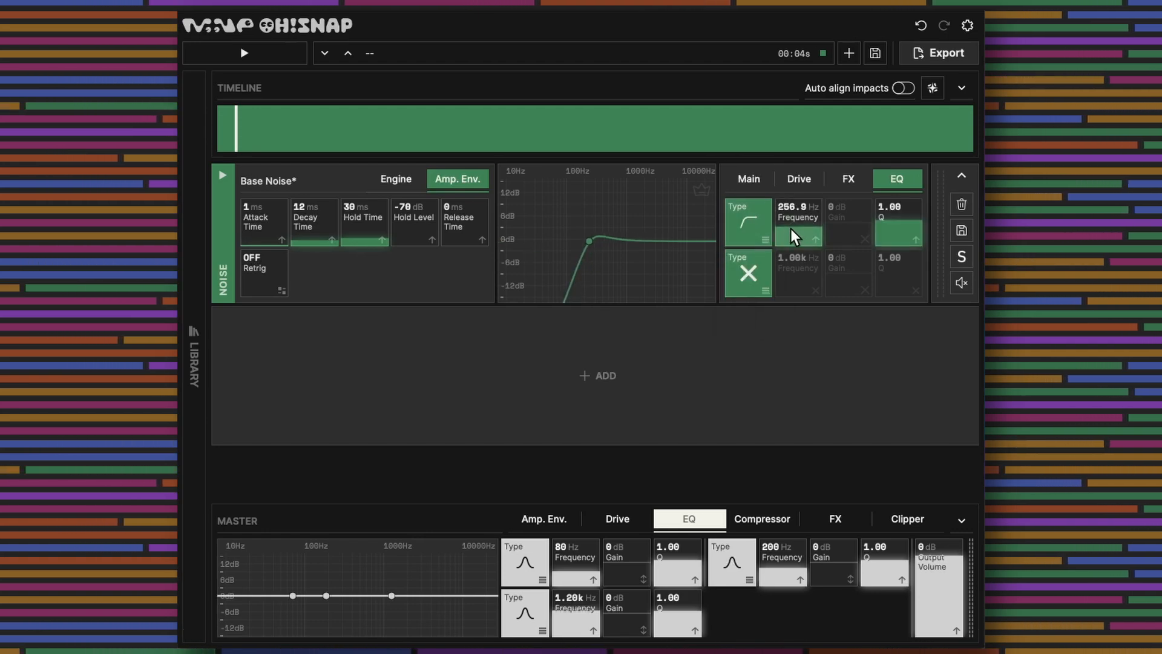
scroll(790, 227, "up", 5)
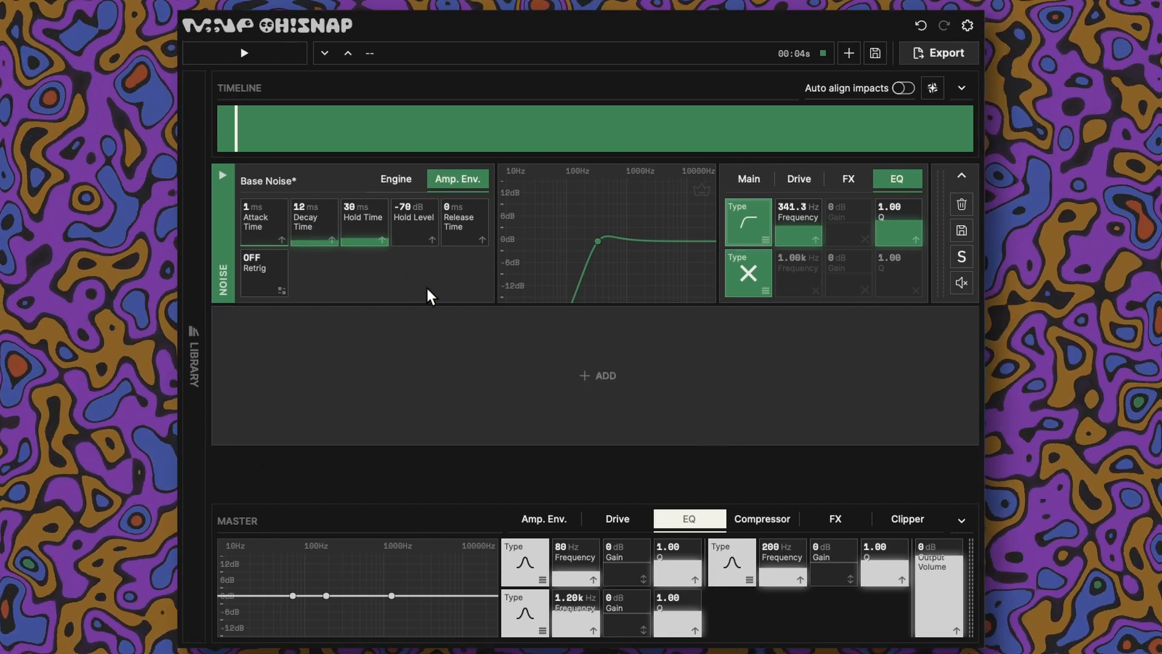
Step: Duplicate the noise voice, show the copy's main settings and set its attack time to 2 ms
right_click(395, 266)
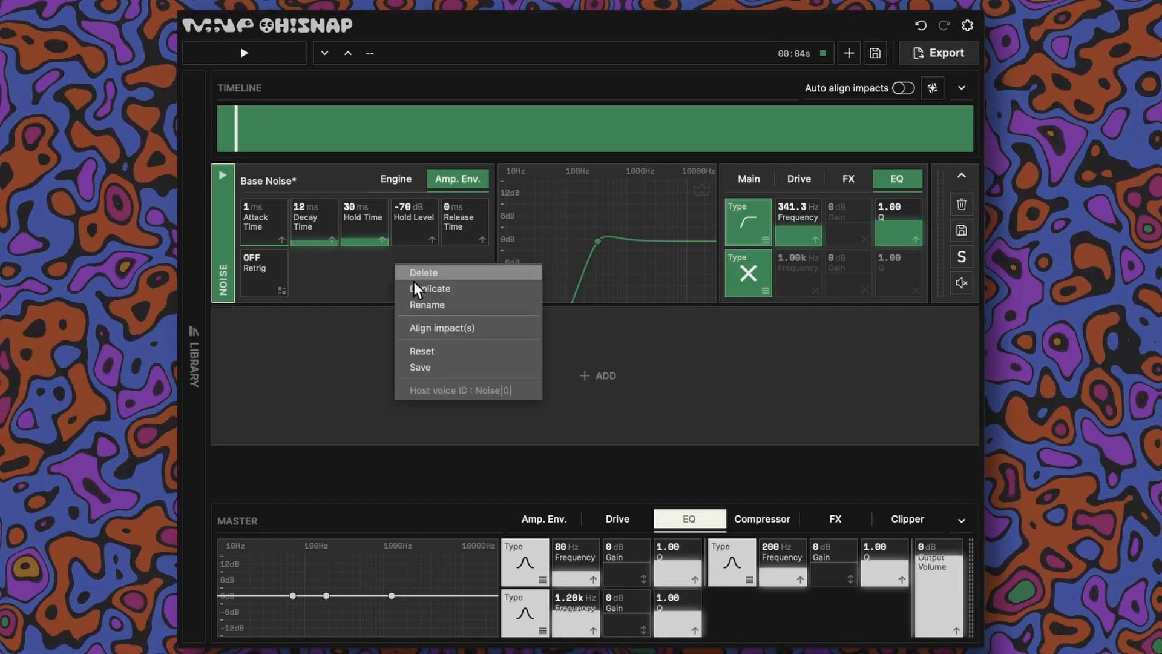
left_click(423, 288)
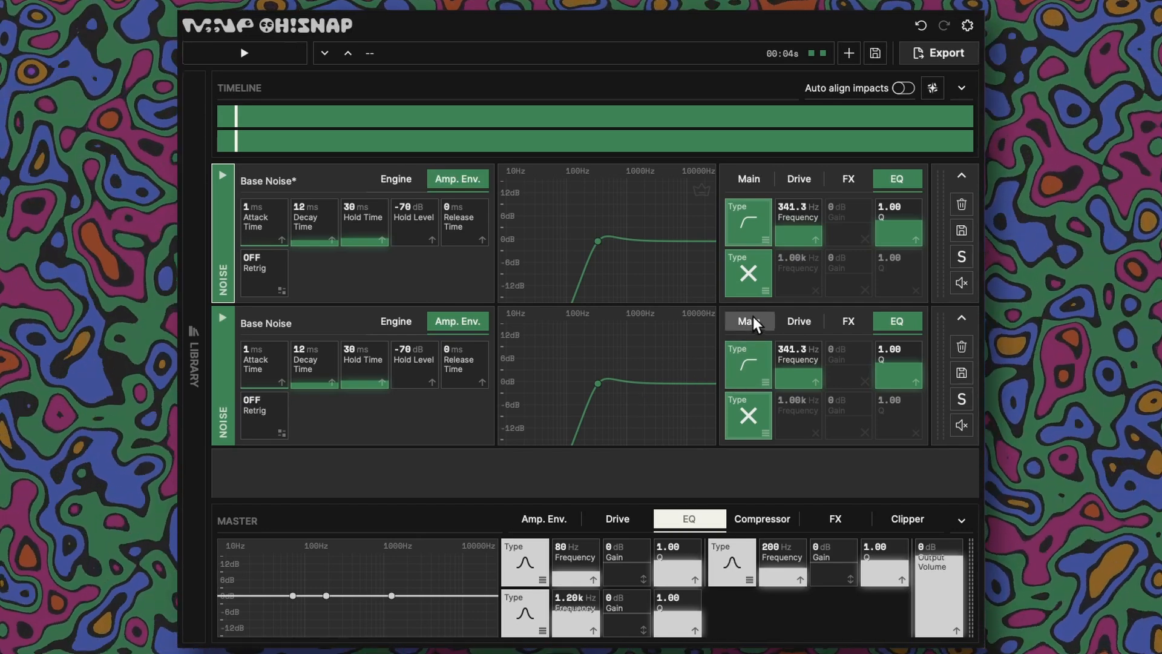
left_click(750, 319)
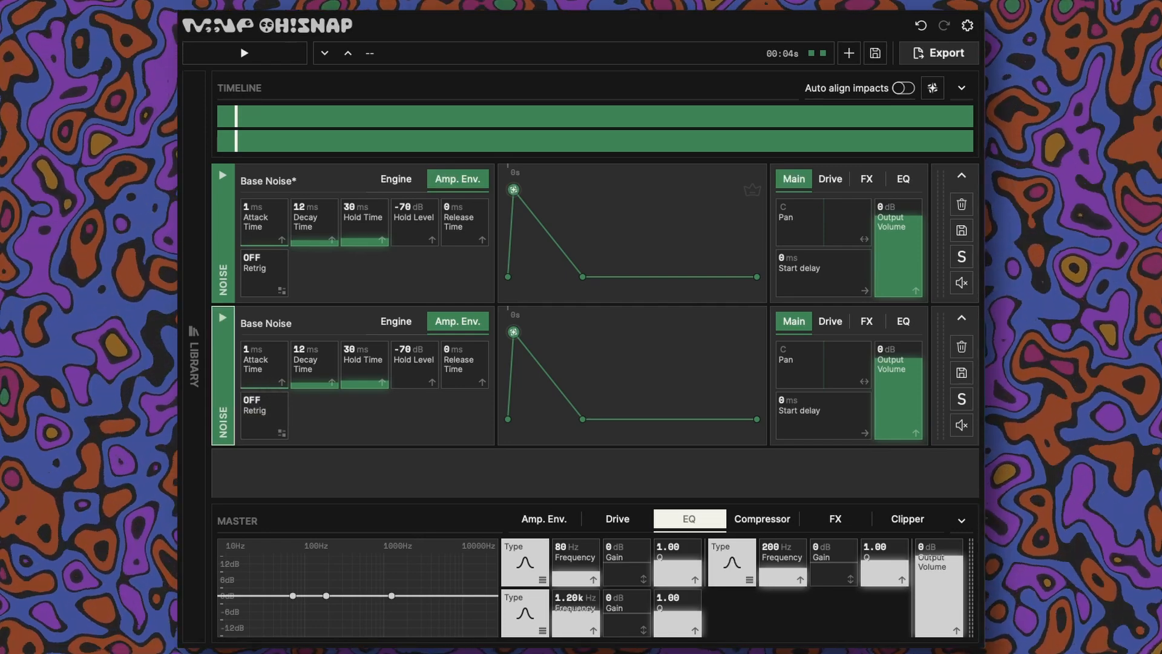
left_click_drag(264, 386, 264, 386)
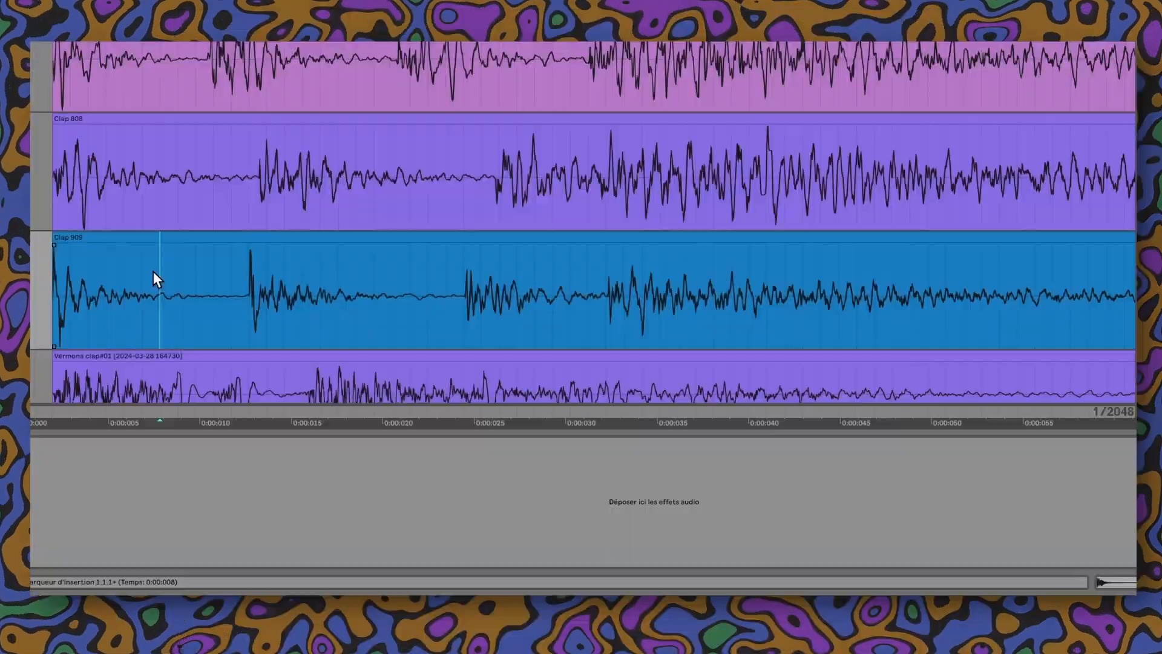
Step: Compare the burst shapes of the clap waveforms in Ableton Live and set the duplicate noise voice's decay time to 8 ms
scroll(154, 272, "down", 3)
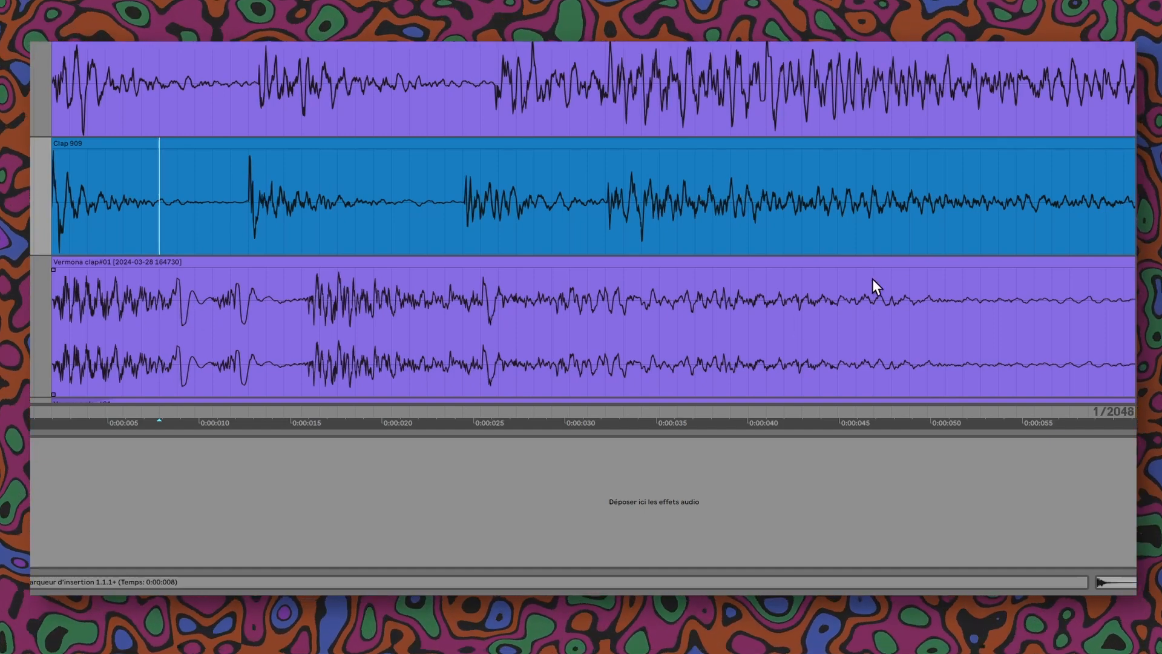
scroll(873, 266, "up", 2)
scroll(872, 247, "up", 2)
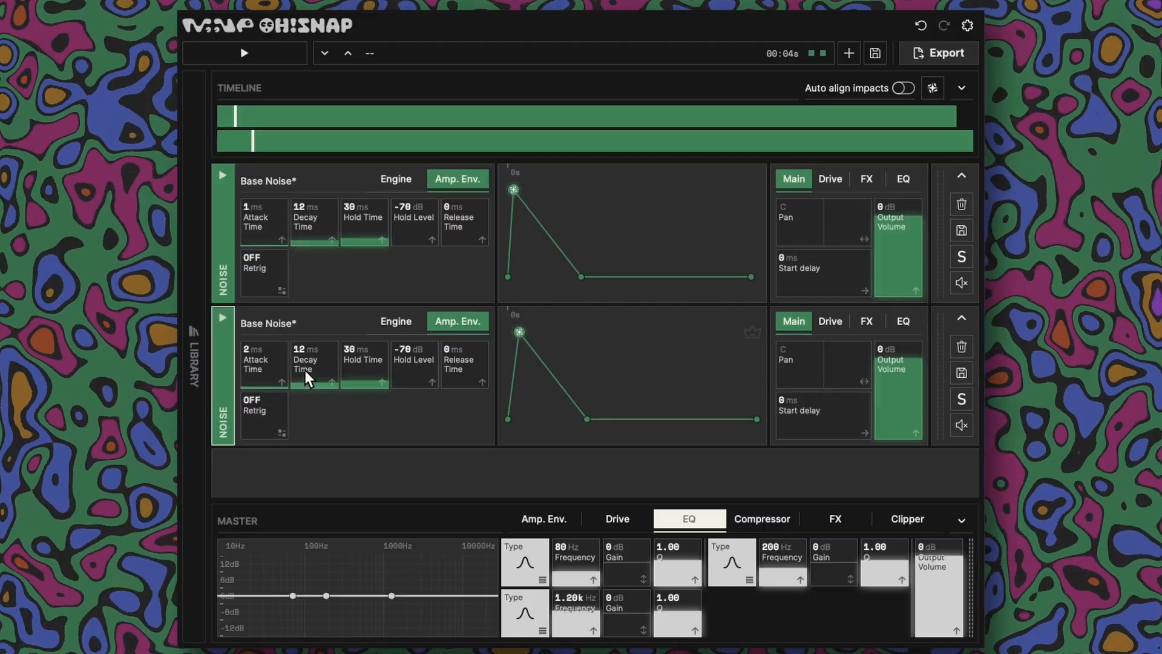
left_click_drag(305, 370, 315, 384)
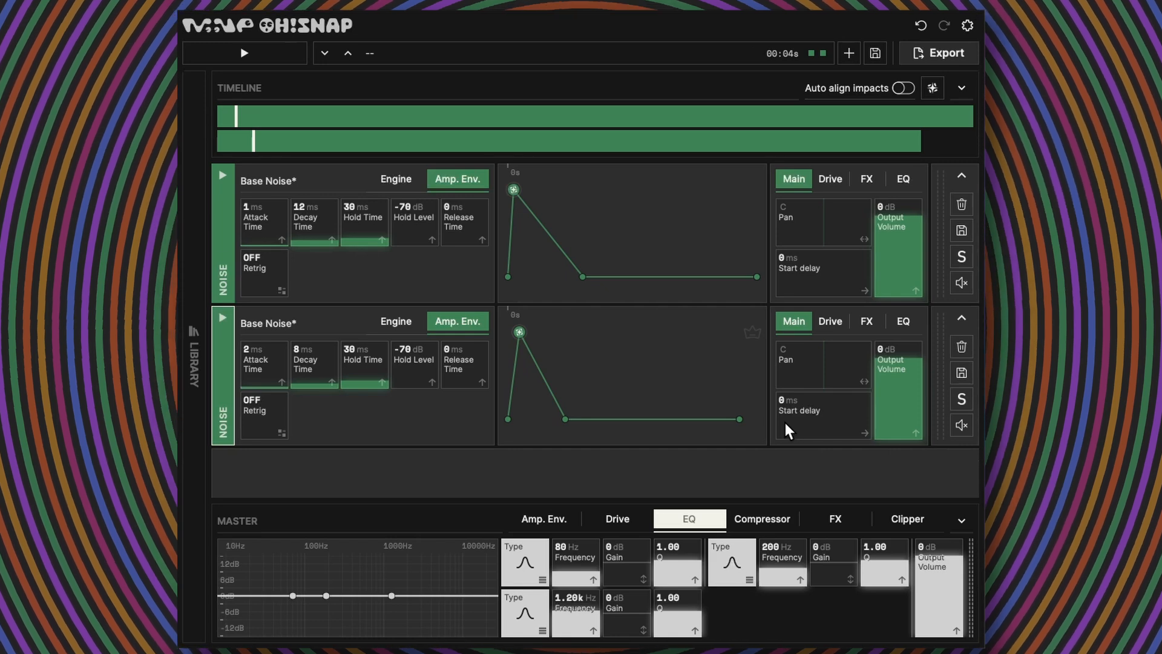
Step: Set the second noise voice's start delay to 12 ms and lower its output volume to -2.4 dB
left_click_drag(783, 420, 784, 424)
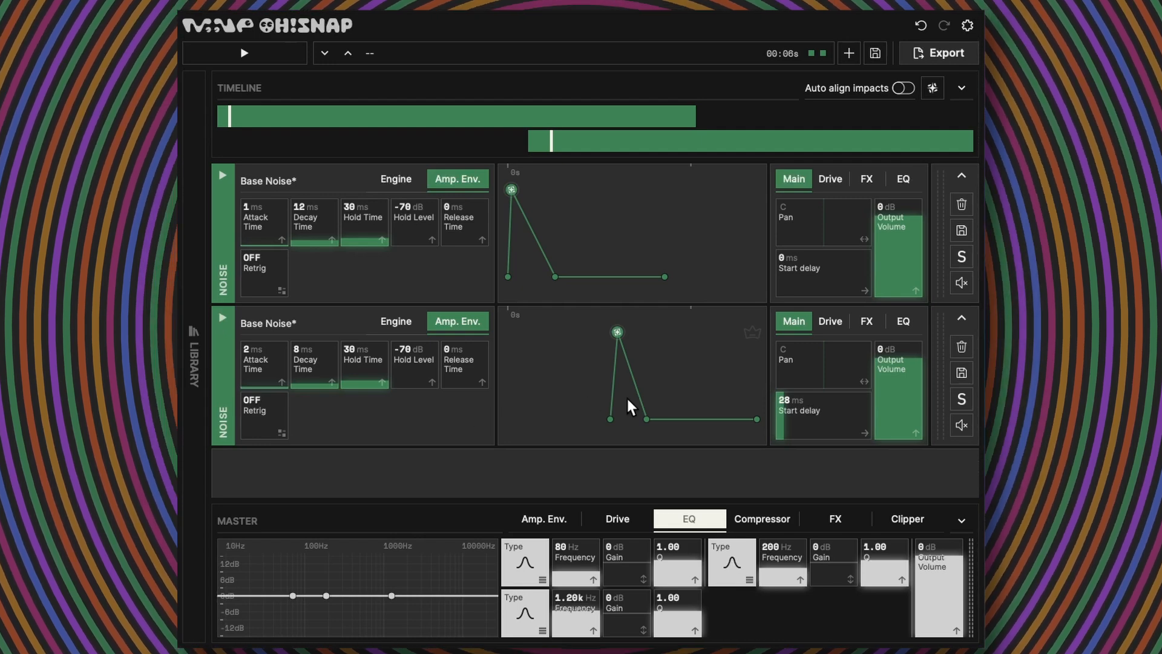
double_click(630, 407)
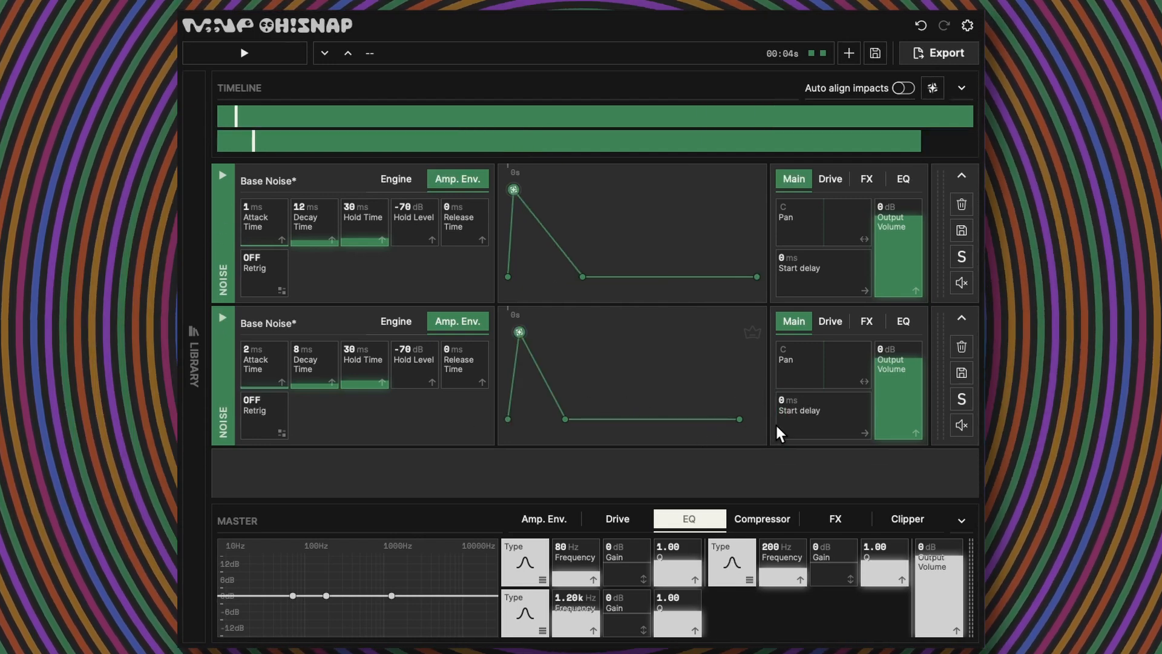
left_click_drag(779, 432, 664, 418)
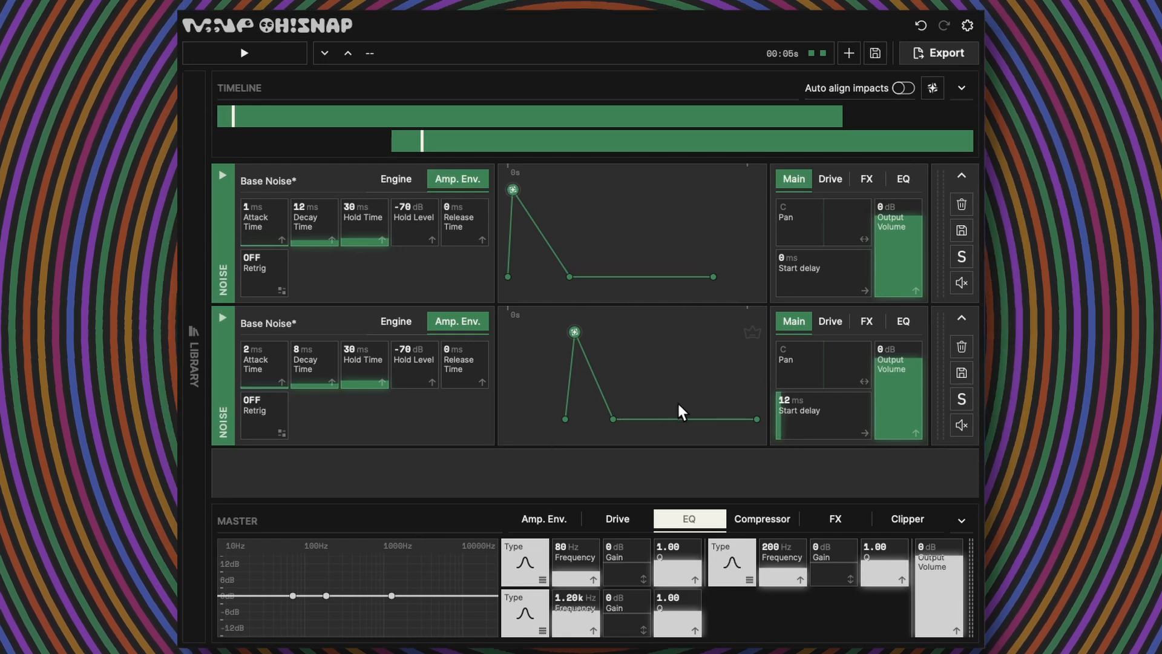
scroll(908, 367, "down", 1)
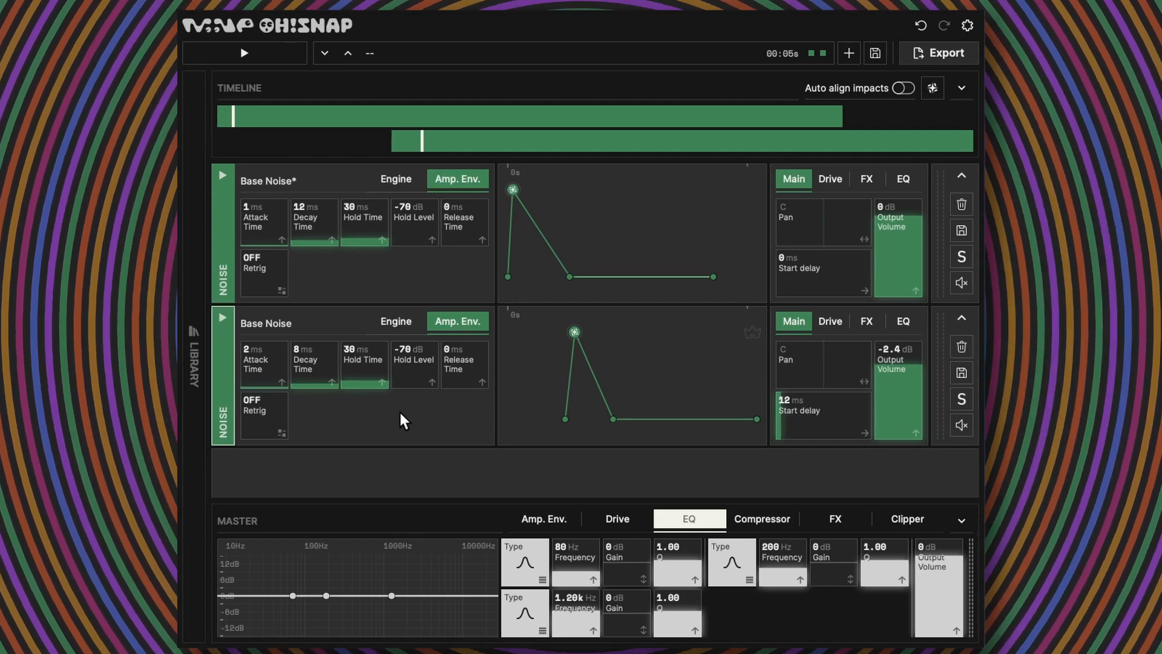
Step: Duplicate the second noise voice and set the copy's attack to 3 ms, decay to 13 ms, start delay to 24 ms and output volume to -4.3 dB
right_click(404, 420)
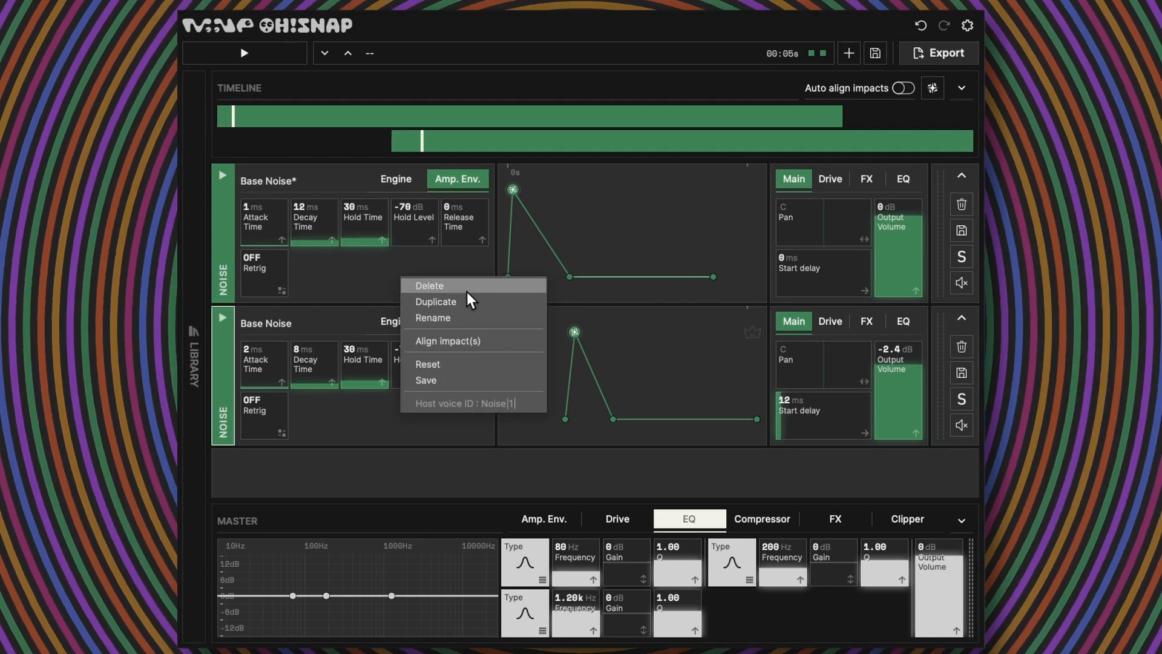
left_click(470, 300)
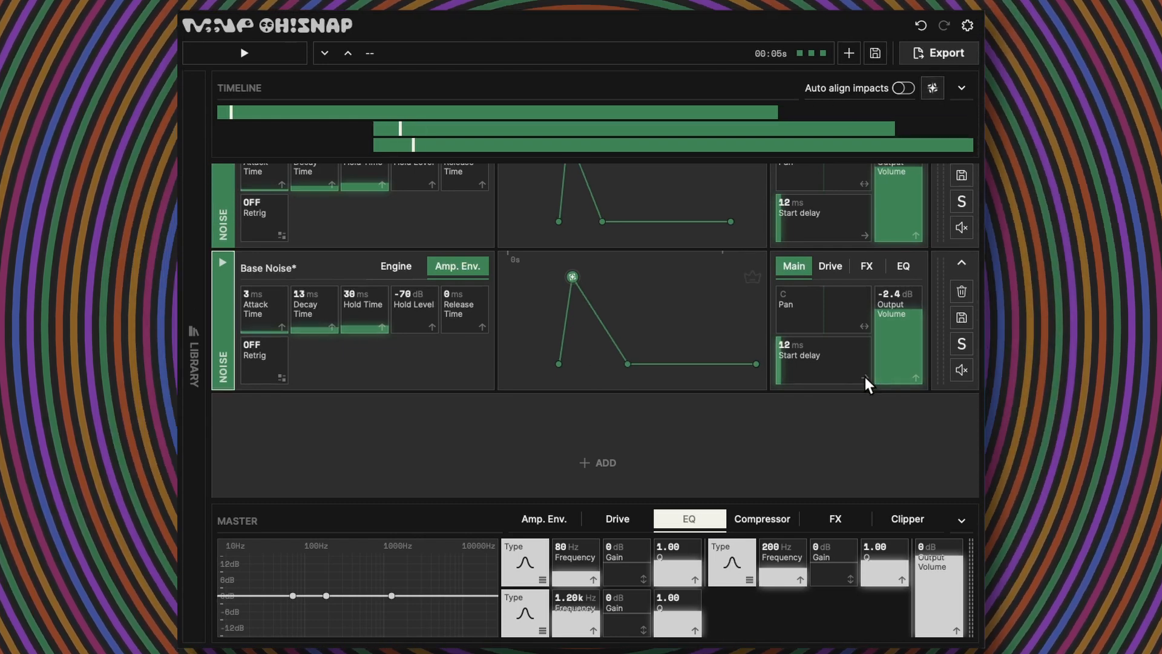
left_click_drag(869, 385, 914, 315)
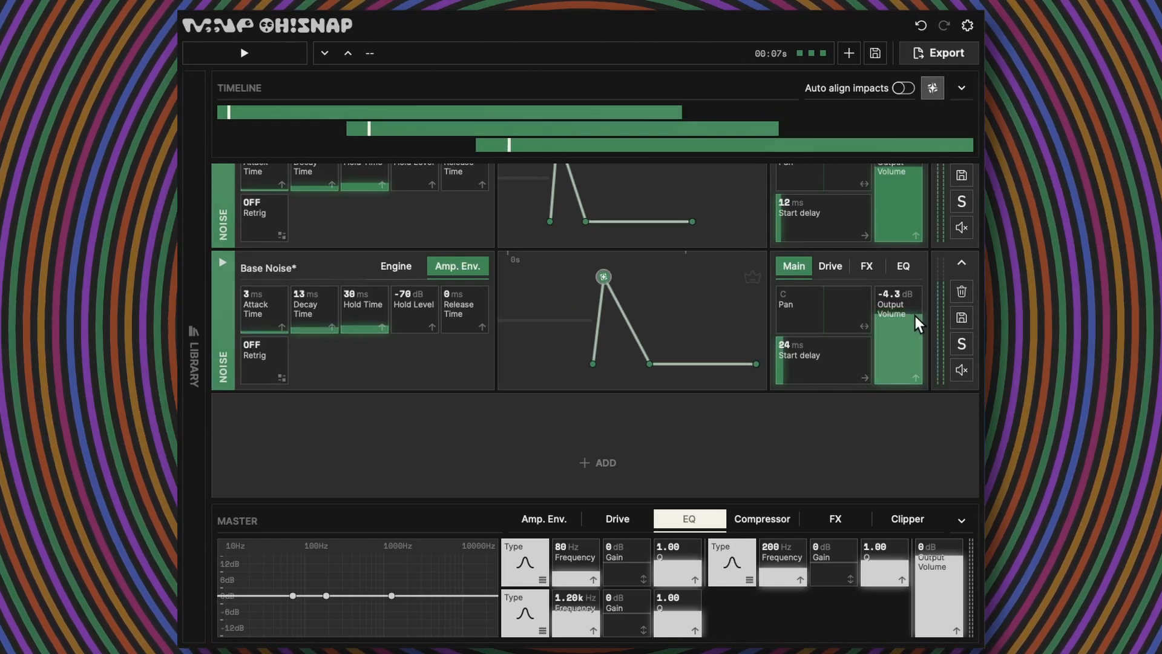
scroll(703, 271, "down", 1)
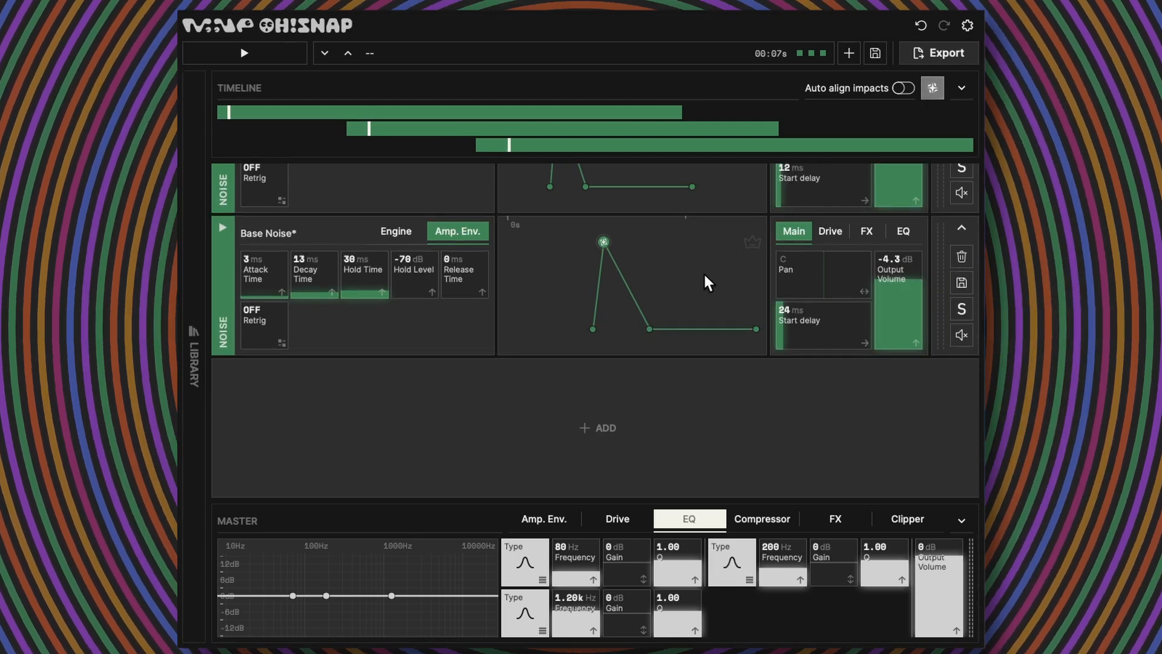
Step: Pan the first noise voice to 10.6 left, the second to 6.1 right and the third to 9.2 left
scroll(703, 271, "up", 5)
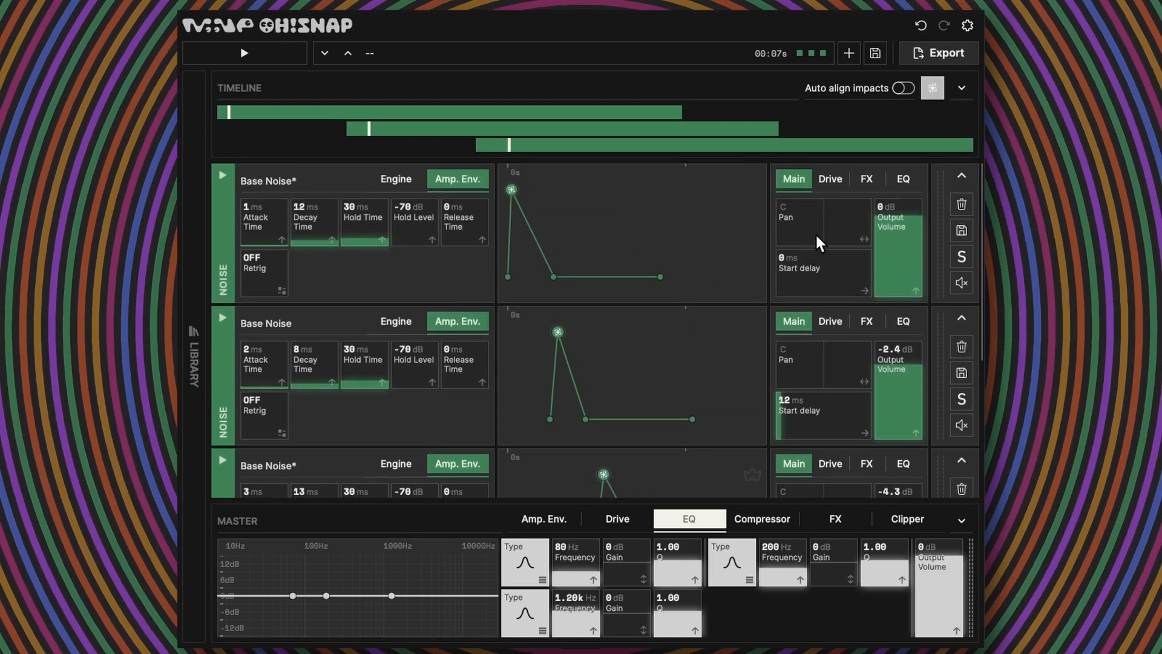
left_click(816, 234)
left_click(829, 351)
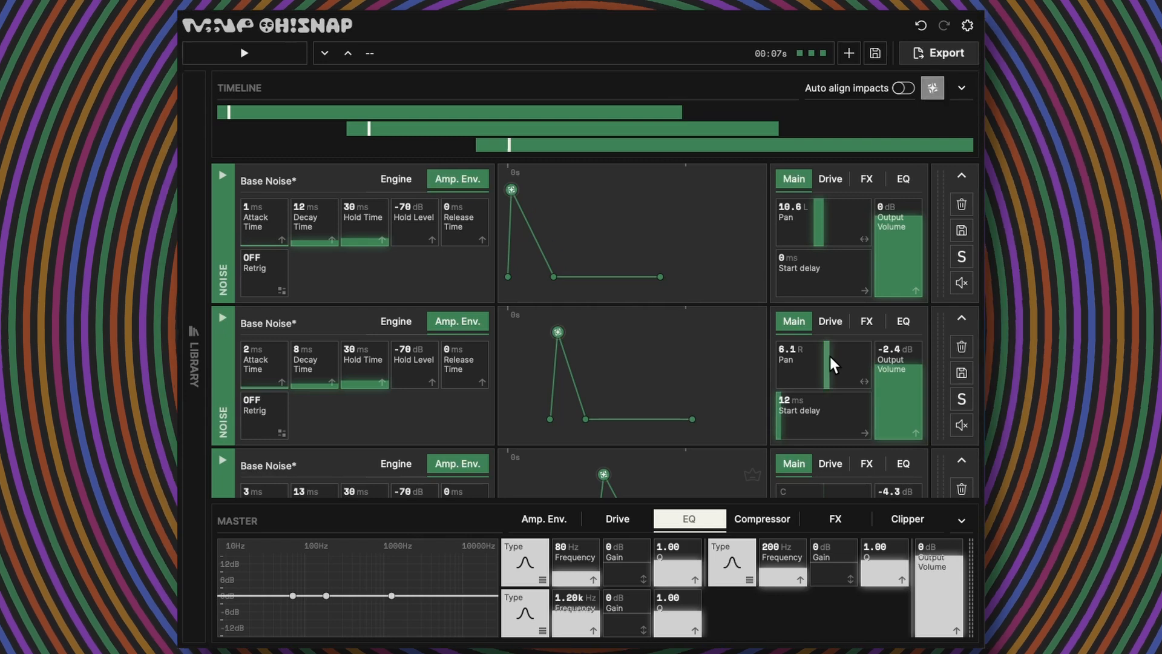
scroll(667, 351, "down", 1)
scroll(667, 355, "down", 3)
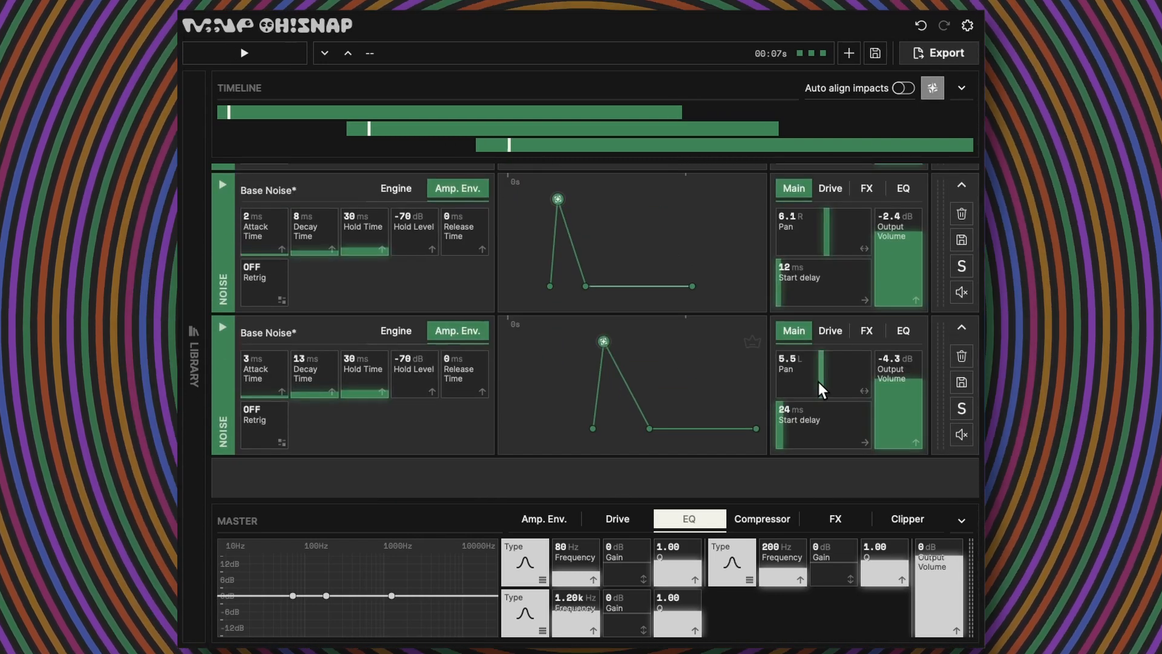
scroll(814, 382, "down", 3)
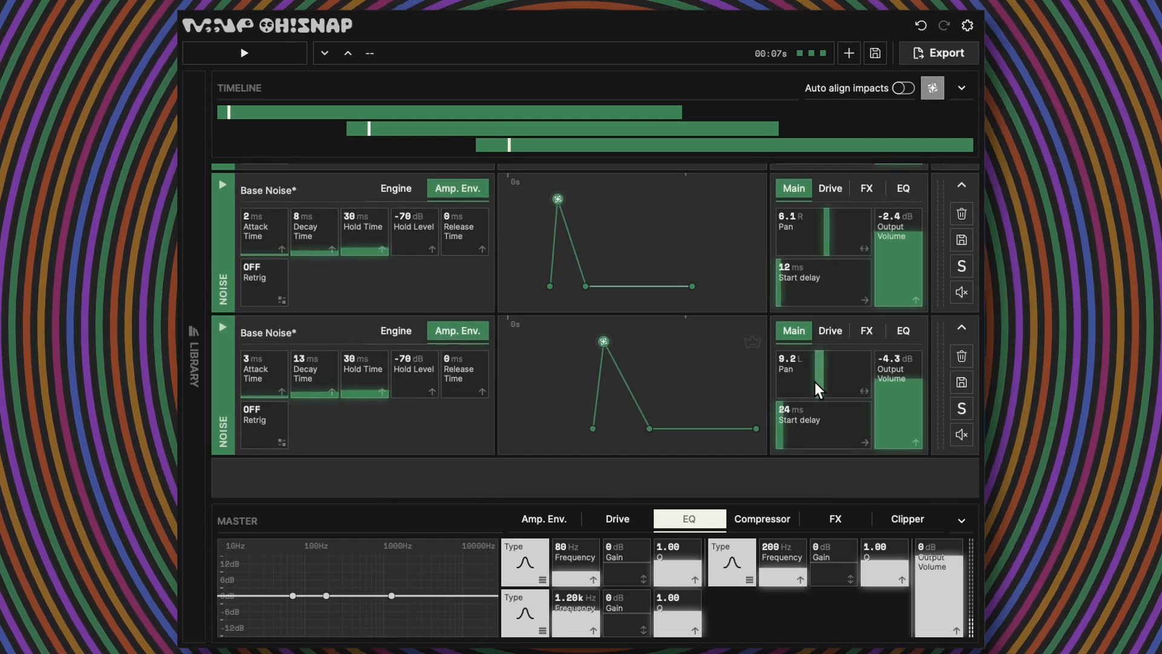
Step: Widen the panning to 14.0 left for the first noise voice, 22.3 right for the second and 23.5 left for the third
scroll(833, 239, "up", 3)
scroll(833, 238, "up", 3)
scroll(805, 376, "down", 6)
scroll(697, 369, "up", 3)
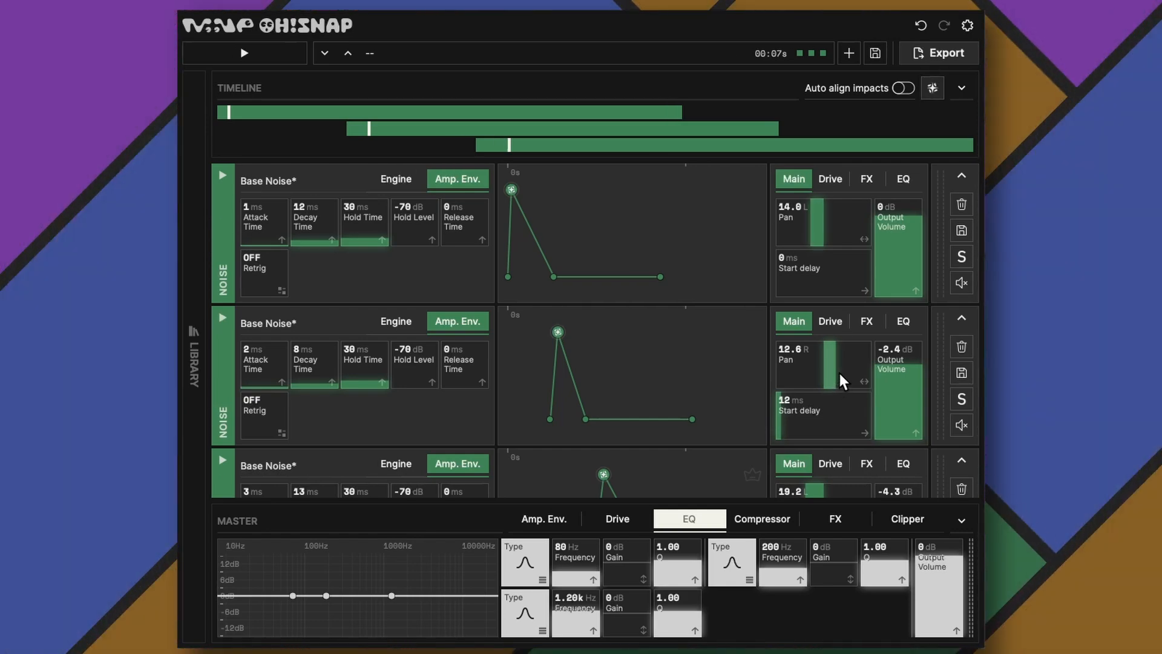
scroll(679, 335, "down", 3)
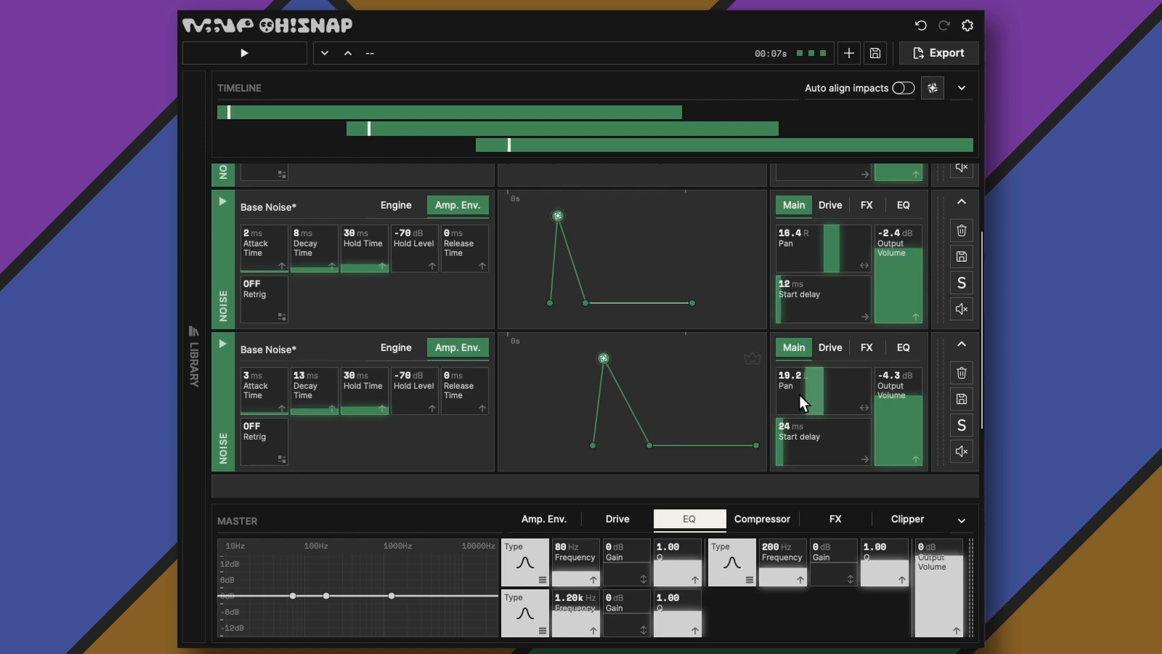
scroll(800, 395, "down", 3)
scroll(845, 244, "up", 3)
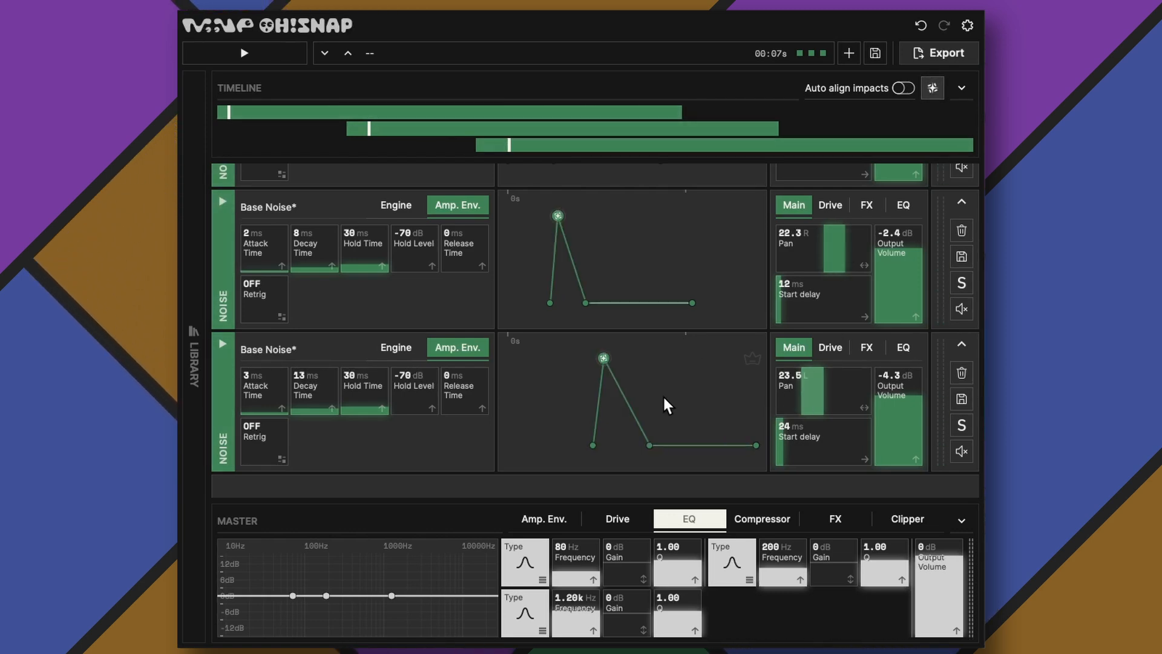
Step: Duplicate the third noise voice to add a fourth one
scroll(662, 399, "down", 3)
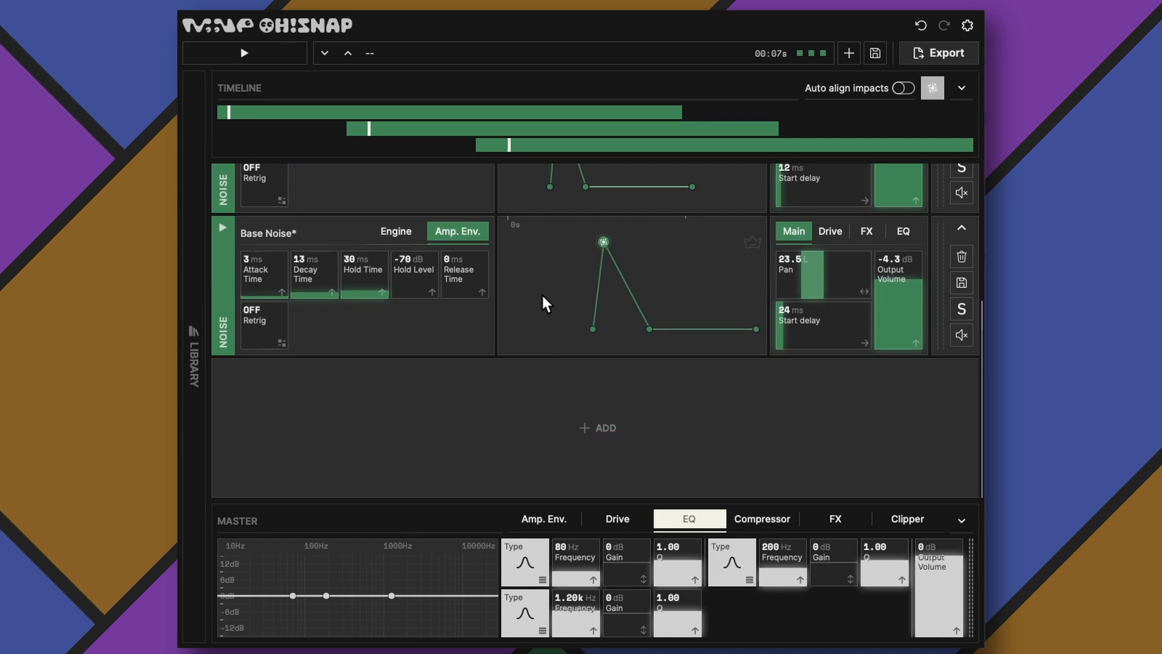
right_click(403, 336)
left_click(454, 224)
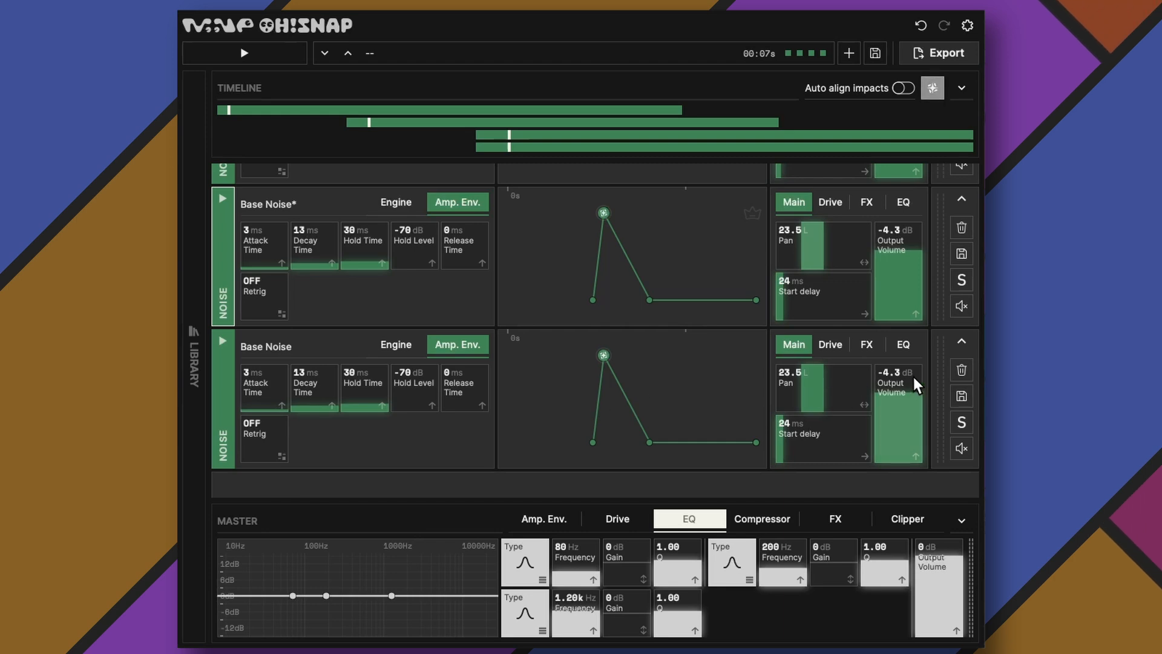
Step: Examine the burst timing of the Clap 909 waveform in Ableton Live and set the fourth noise voice's start delay to 29 ms
key("ctrl+z")
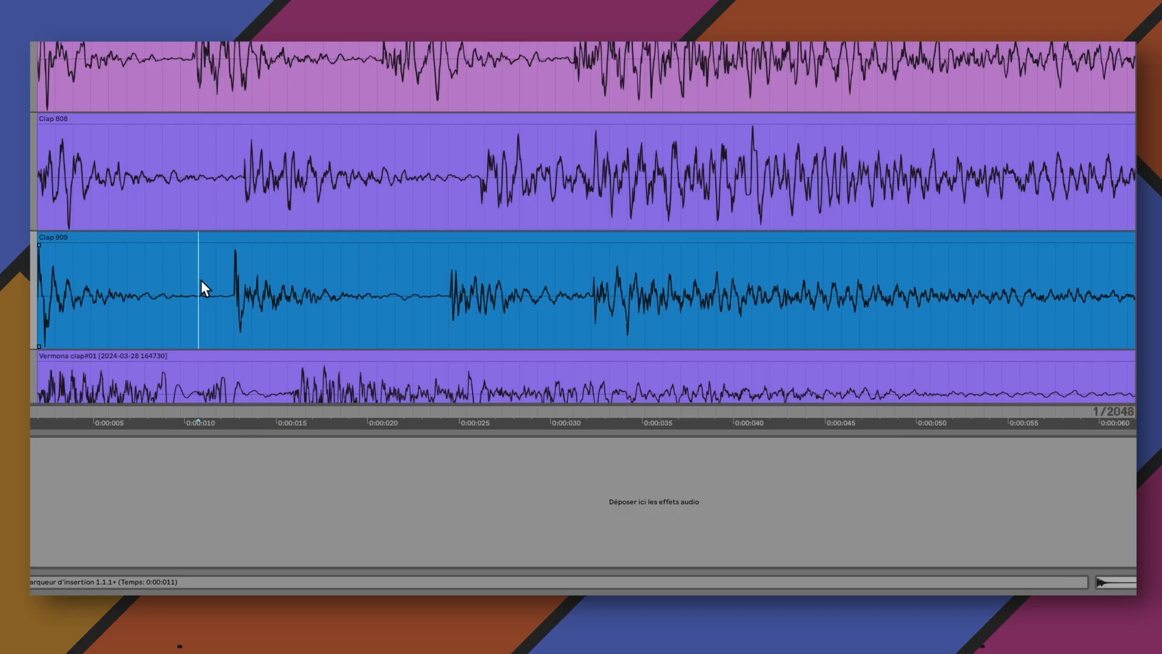
scroll(539, 250, "down", 2)
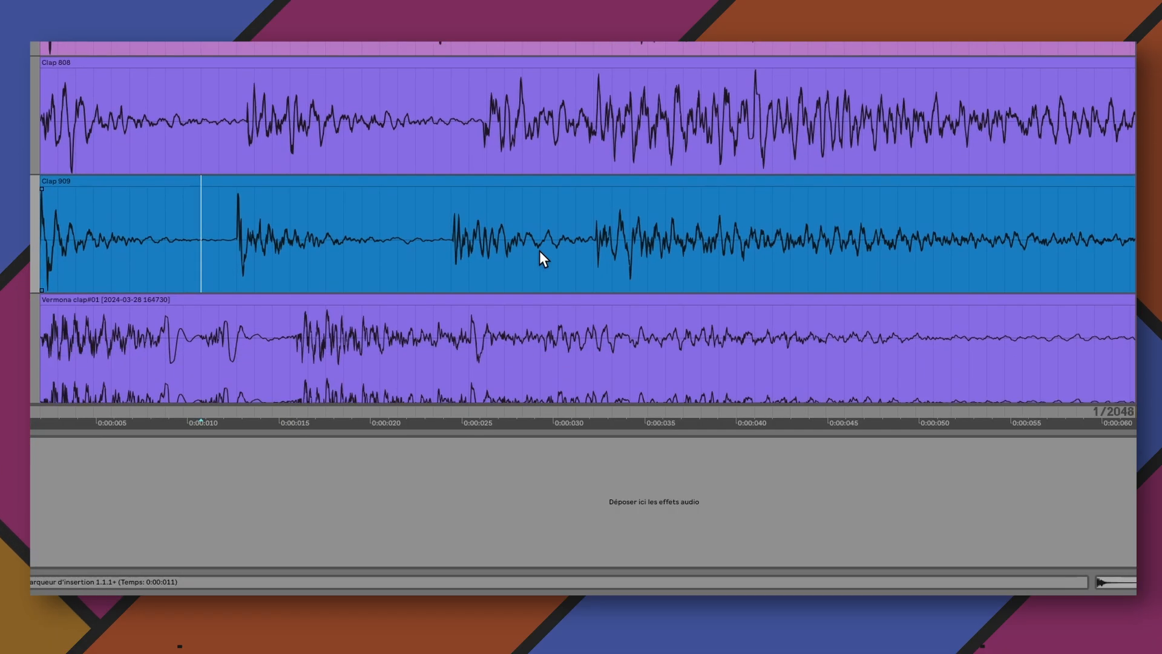
scroll(677, 274, "up", 1)
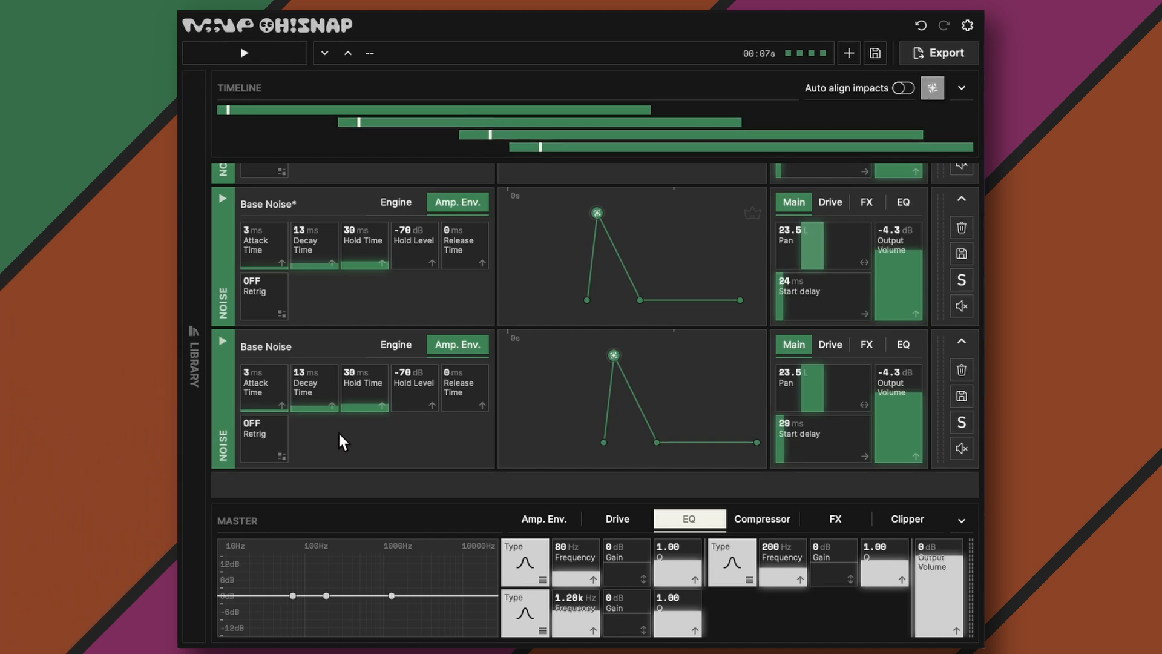
Step: Reset the fourth noise voice's pan to centre and set its decay time to 206 ms, trying longer and shorter decays
scroll(310, 401, "up", 5)
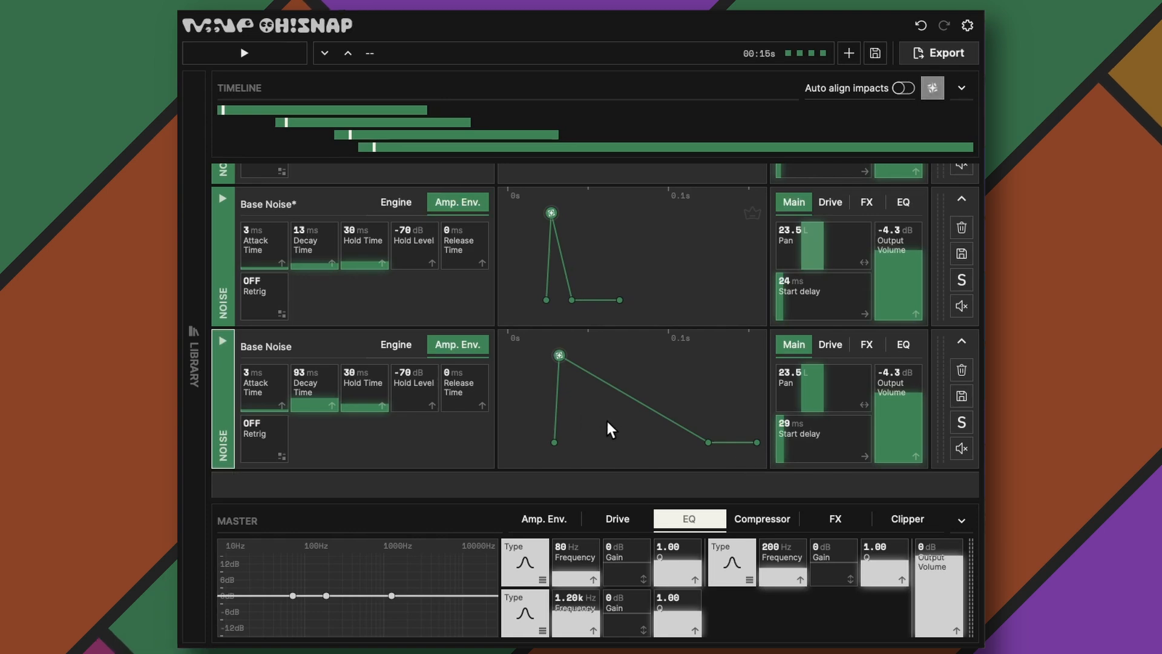
double_click(838, 382)
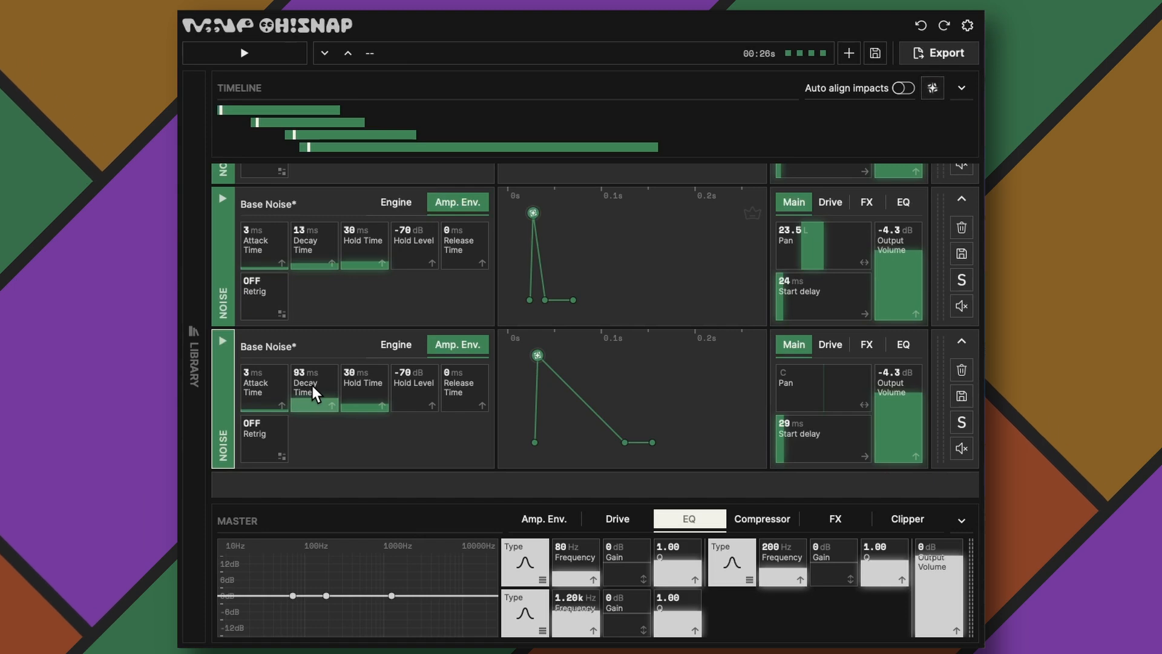
scroll(313, 386, "up", 10)
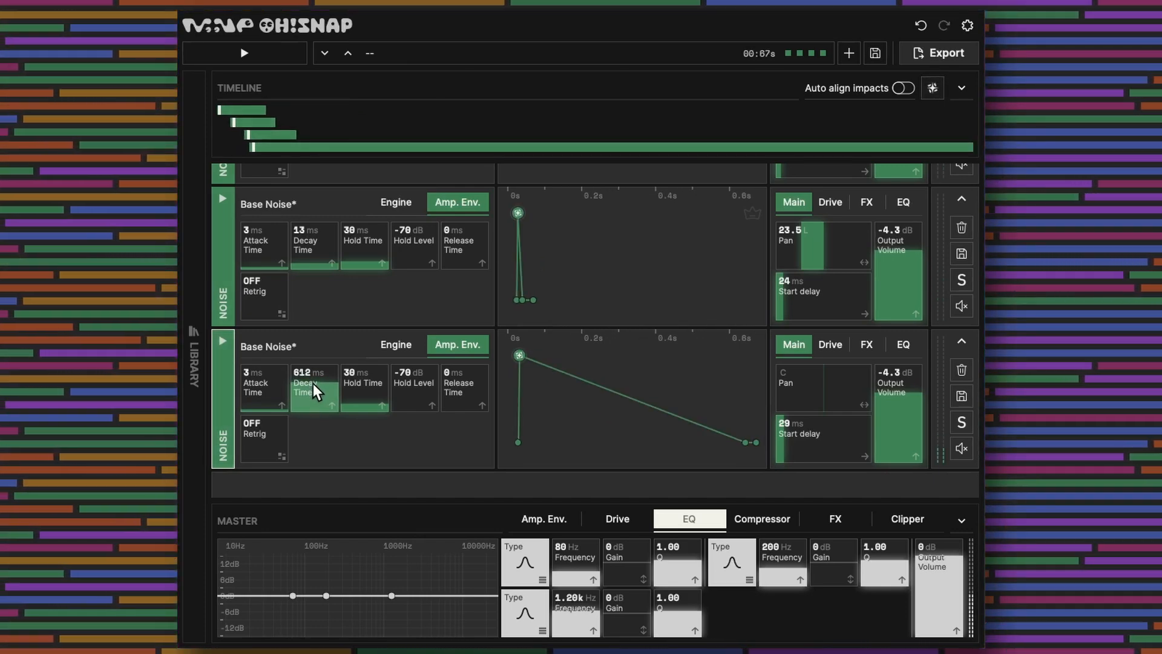
scroll(314, 388, "down", 8)
scroll(313, 393, "down", 5)
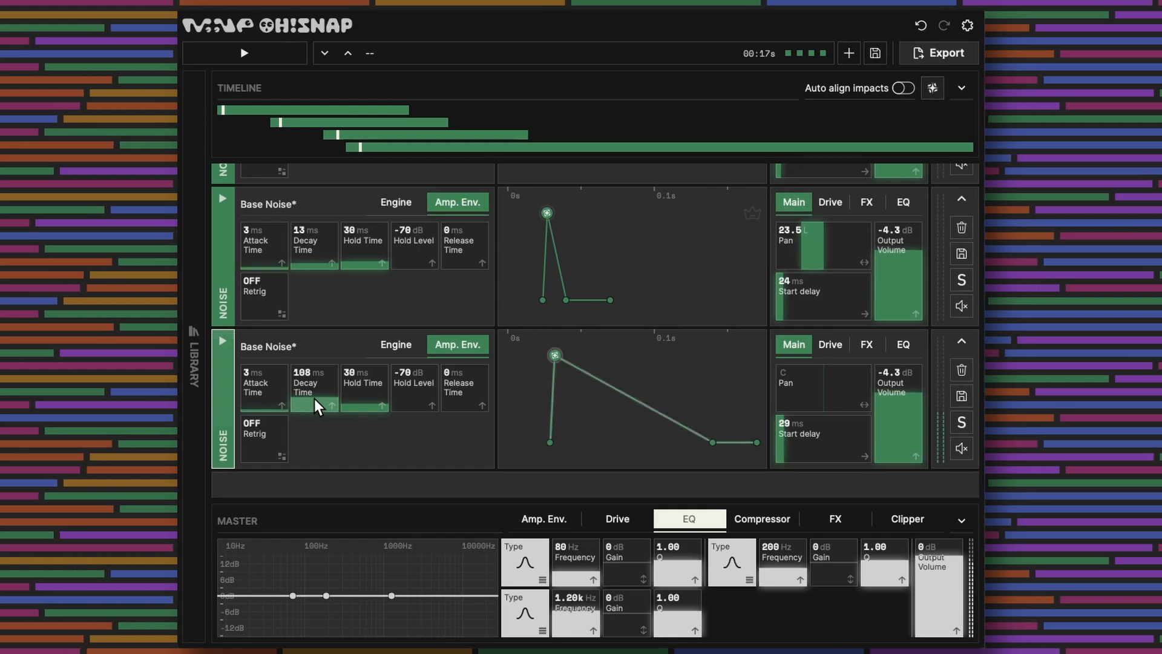
scroll(314, 401, "up", 4)
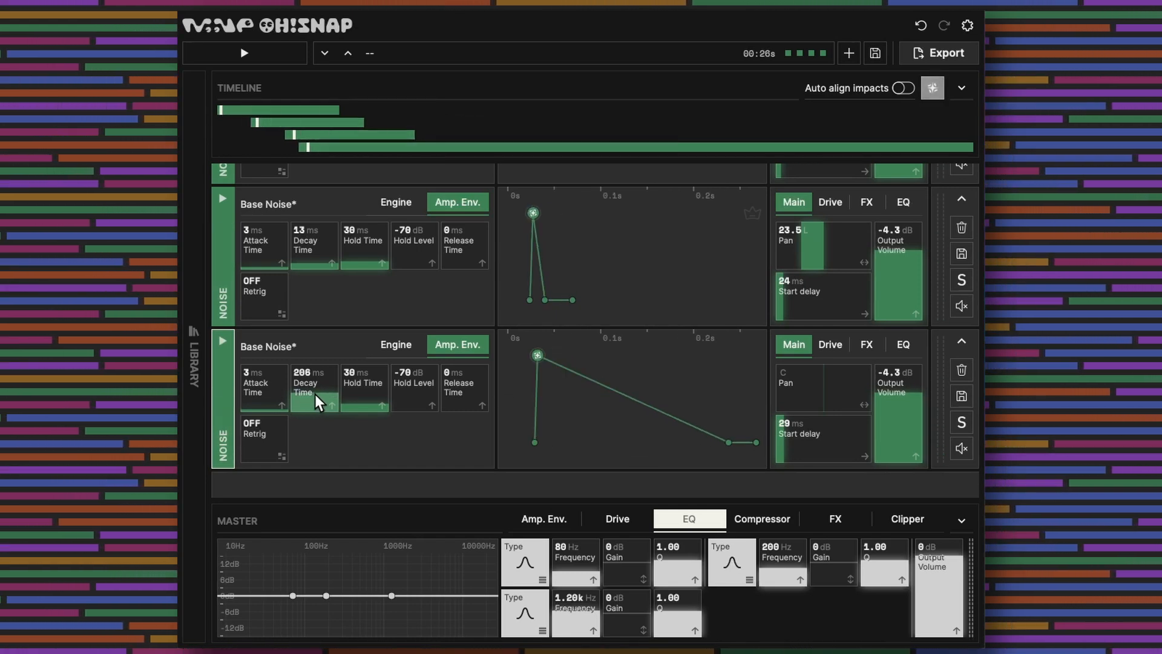
Step: Make the master EQ's first band a high-pass filter with its frequency at 778.8 Hz and Q at 1.22
mouse_move(434, 474)
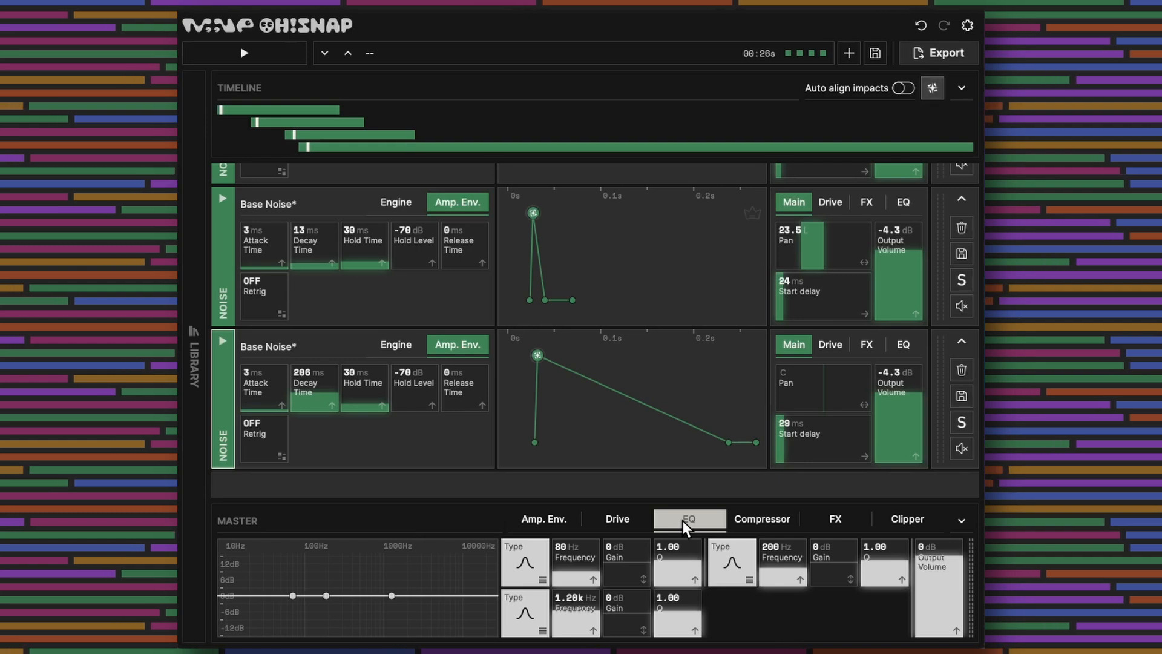
left_click(518, 569)
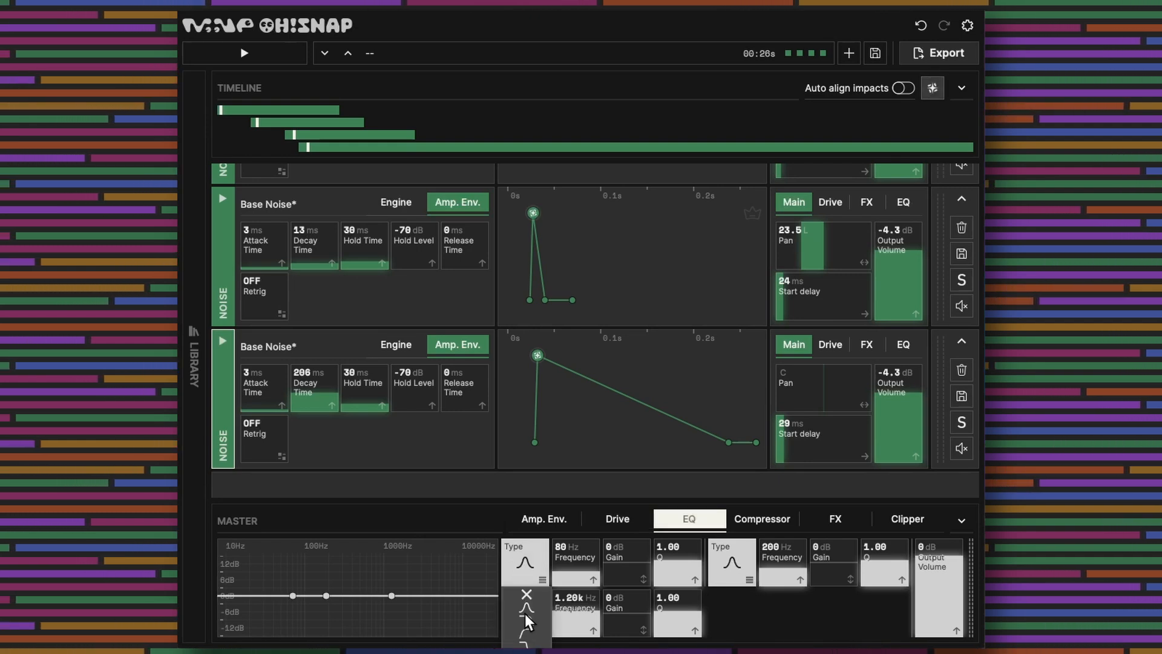
left_click(533, 631)
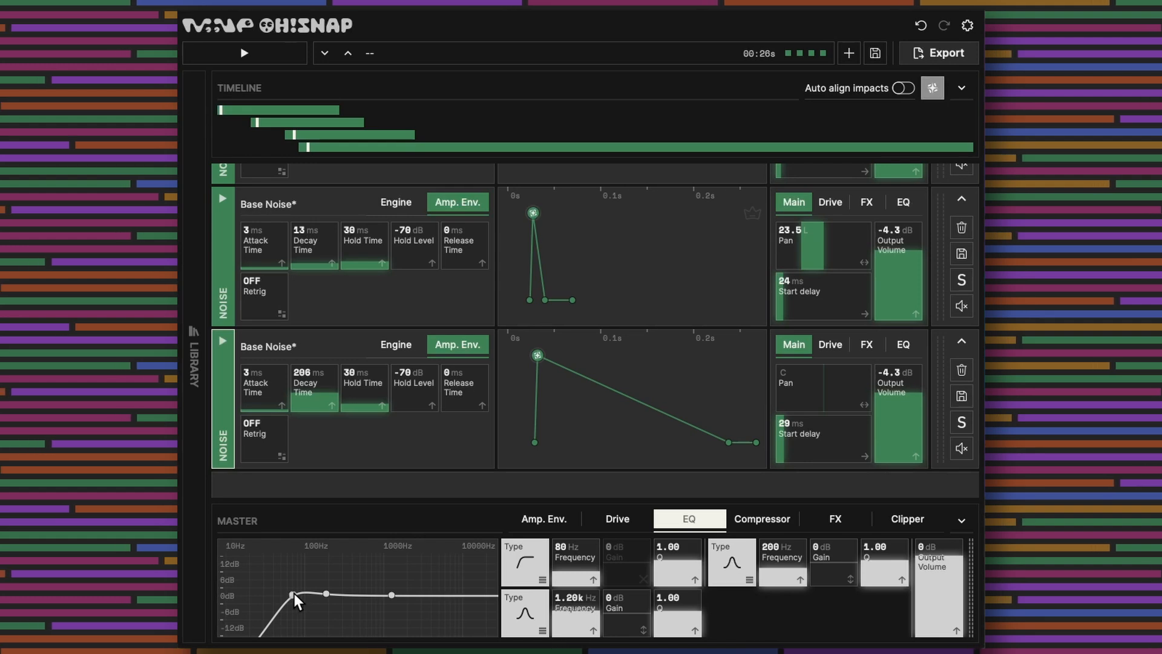
left_click_drag(294, 593, 380, 598)
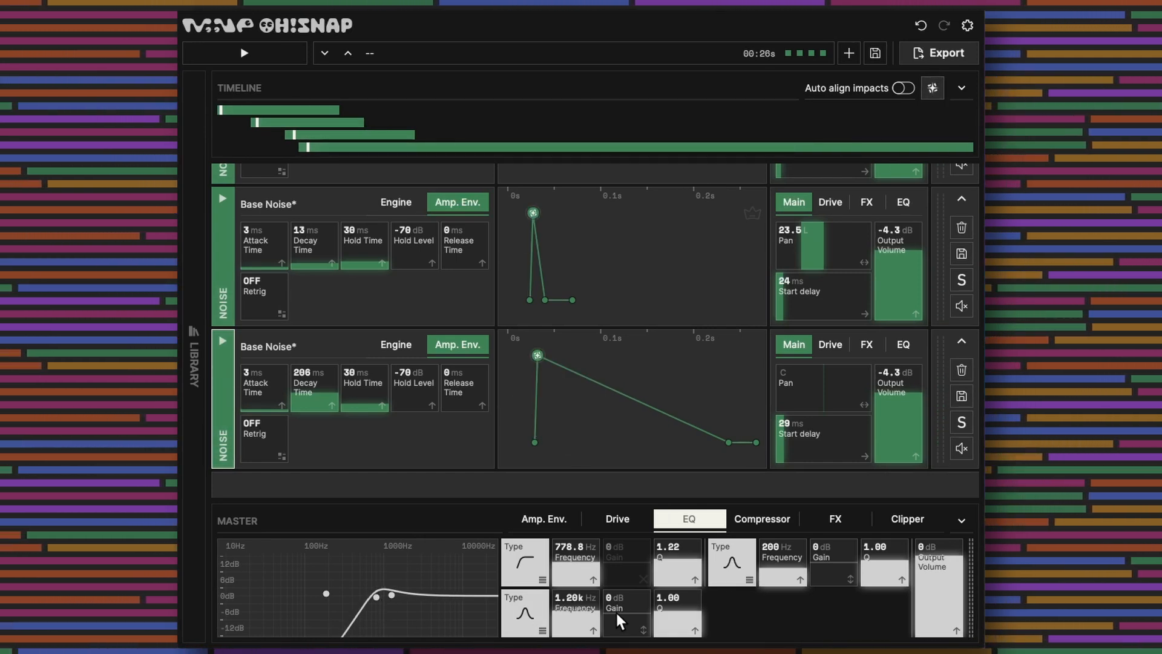
Step: Make the master EQ's 1.20 kHz band a low-pass filter with its frequency at 11.19 kHz and Q at 0.83
left_click(522, 604)
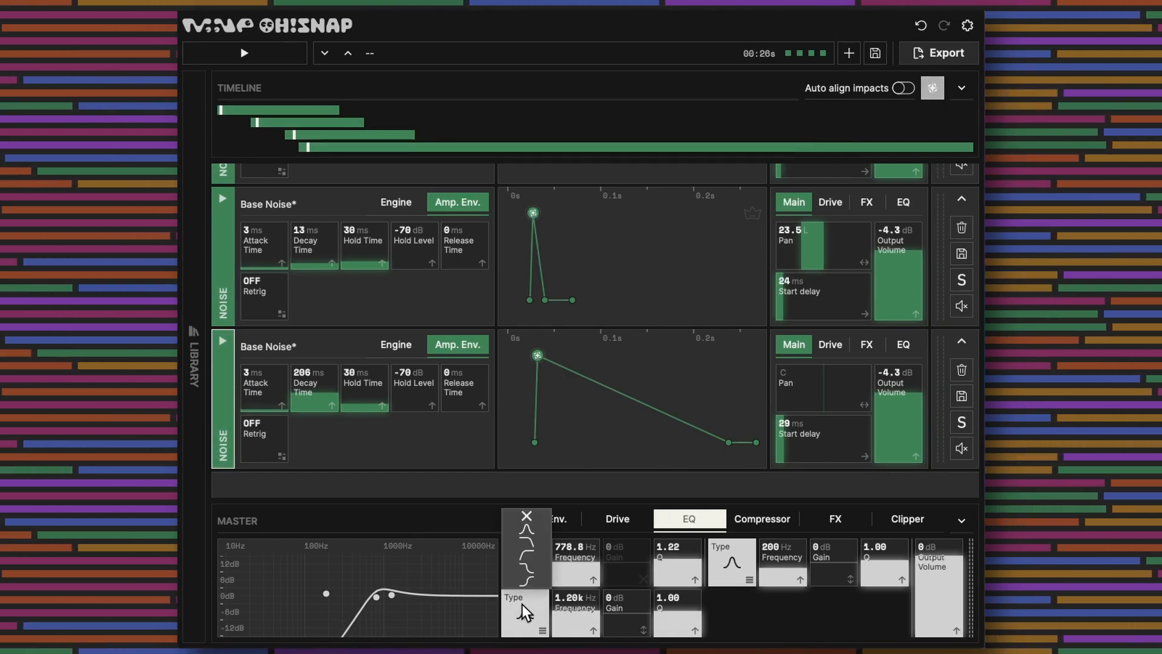
left_click(532, 543)
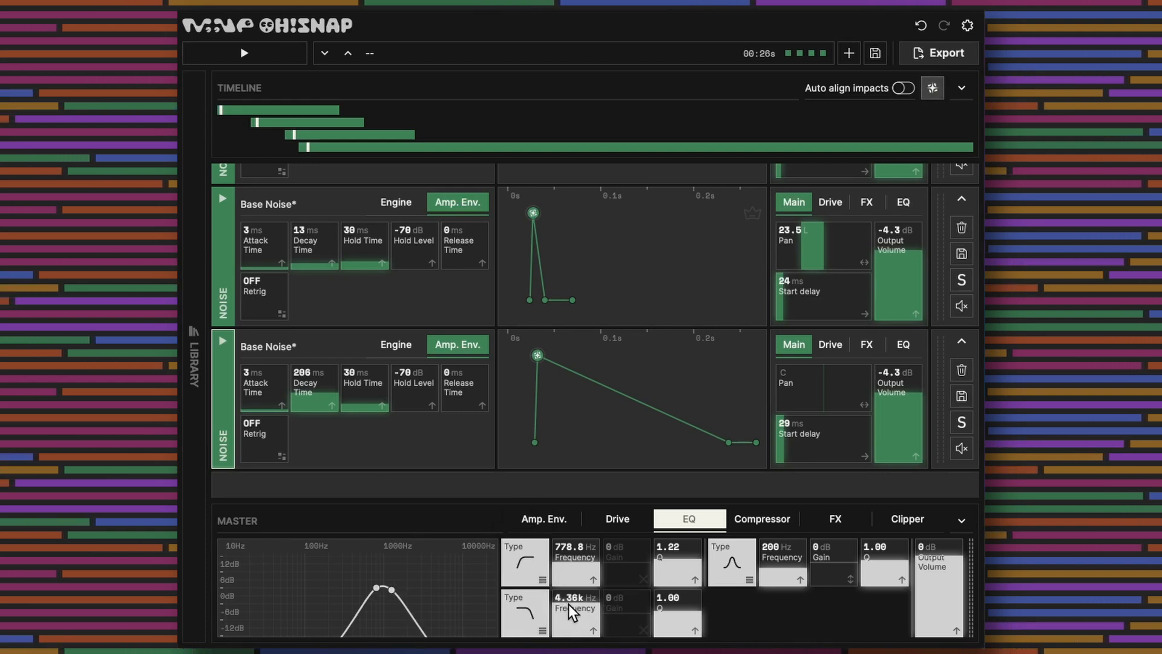
mouse_move(569, 607)
left_mouse_down()
mouse_move(535, 604)
mouse_move(571, 597)
left_mouse_up()
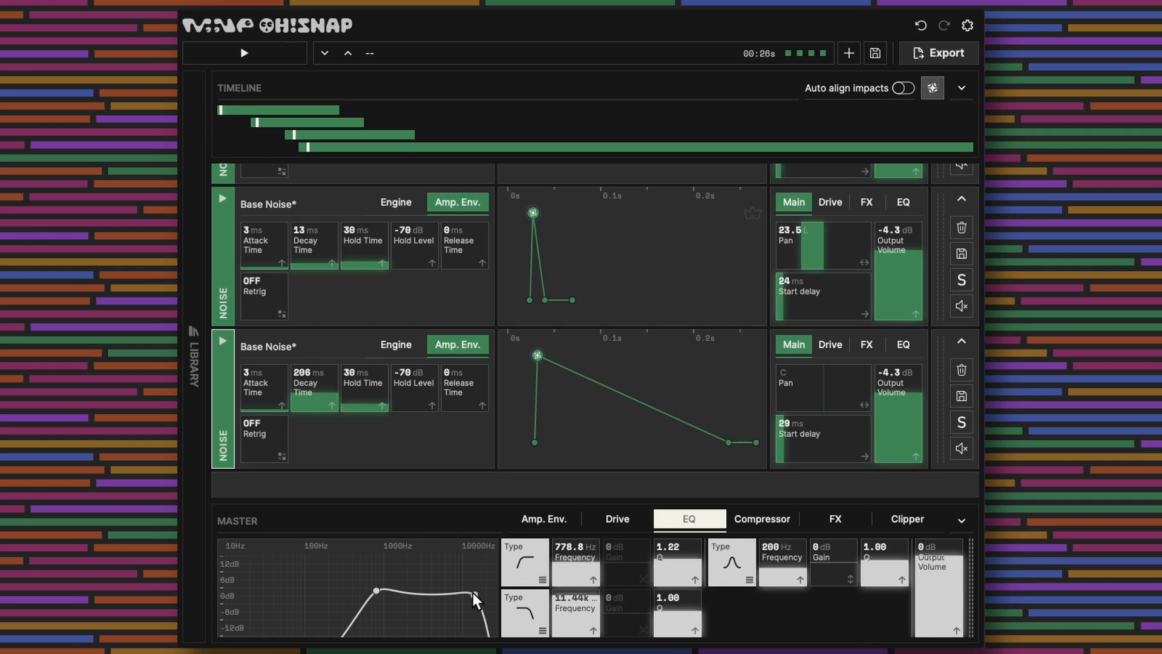
mouse_move(474, 594)
left_mouse_down()
mouse_move(496, 602)
mouse_move(477, 605)
left_mouse_up()
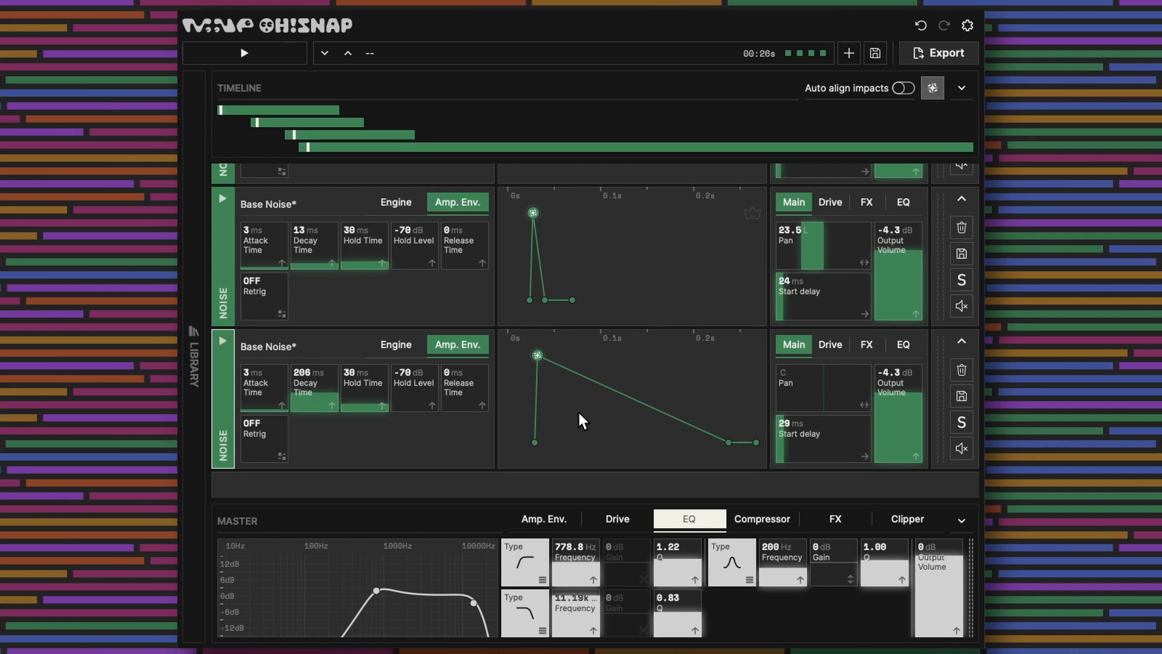
Step: Switch on the master drive with the Soft curve and set its input gain to 16.9 dB
left_click(626, 514)
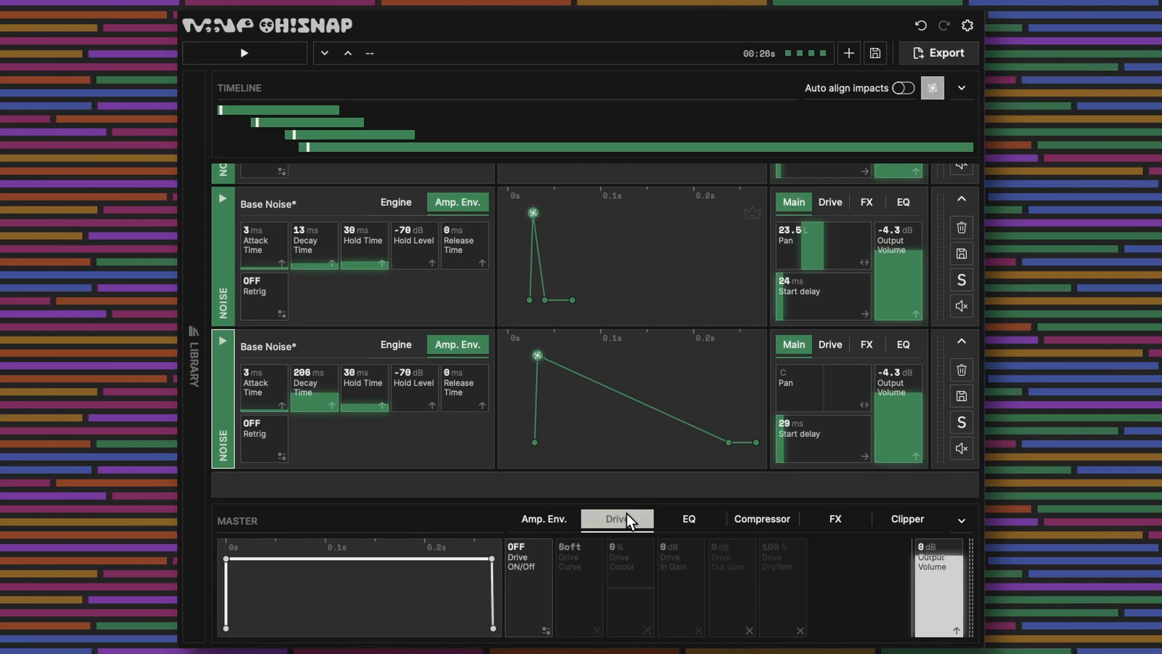
left_click(512, 567)
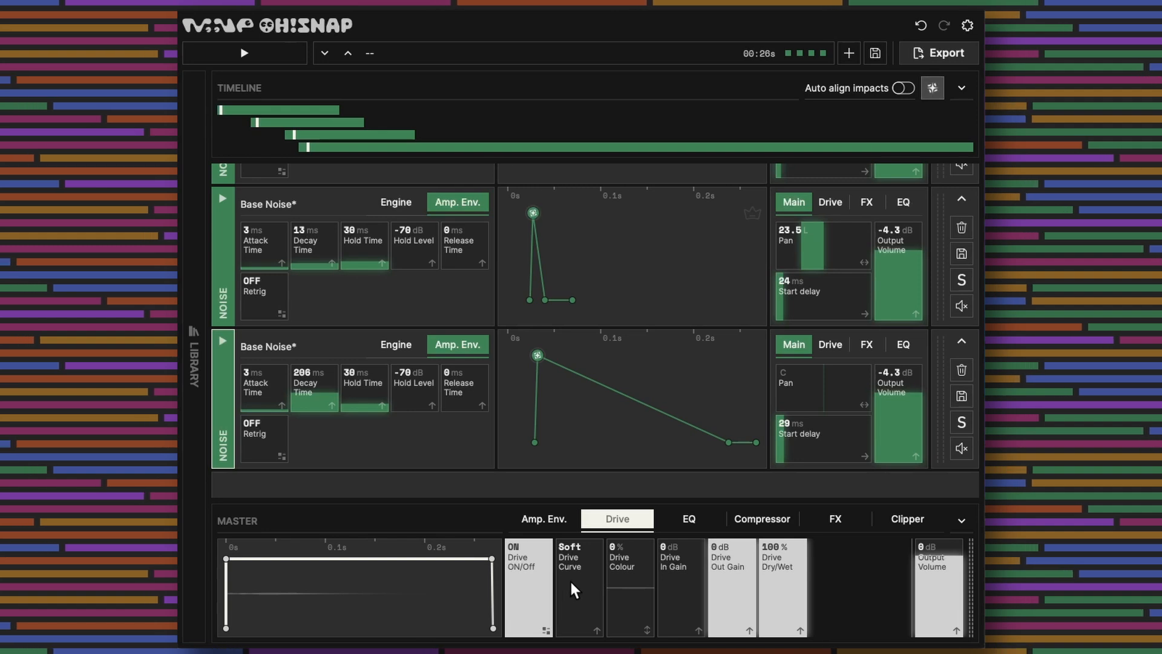
left_click(683, 615)
left_click_drag(685, 616, 680, 585)
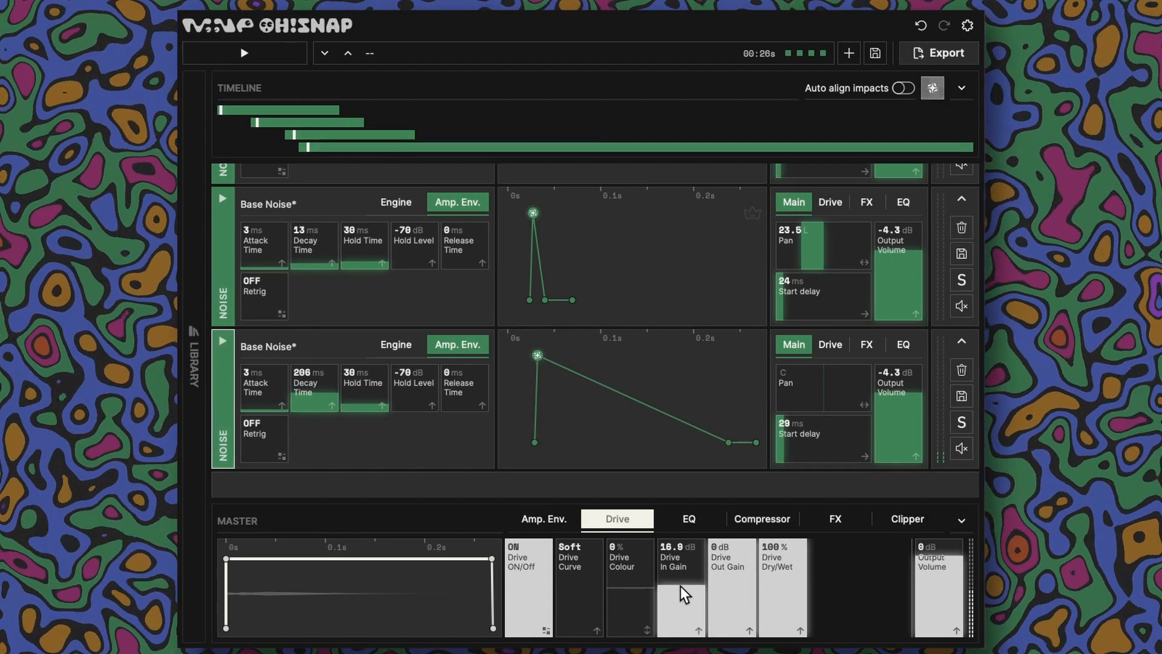
Step: Check the master clipper settings and raise the master drive's input gain to 20.7 dB
left_click(915, 518)
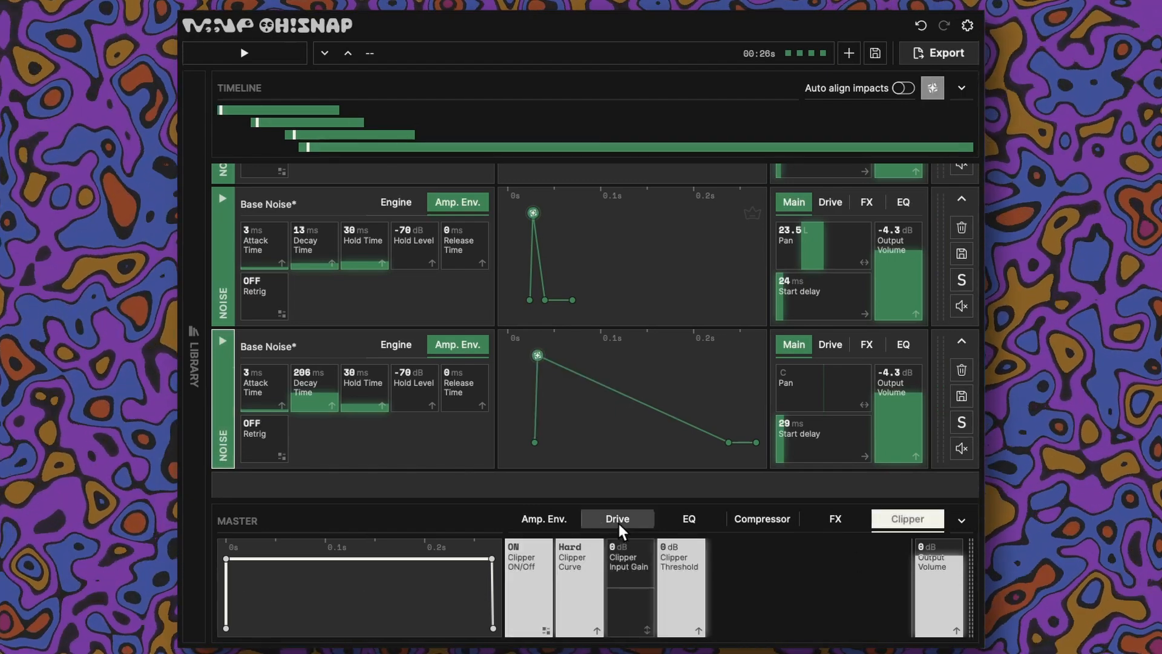
left_click(619, 519)
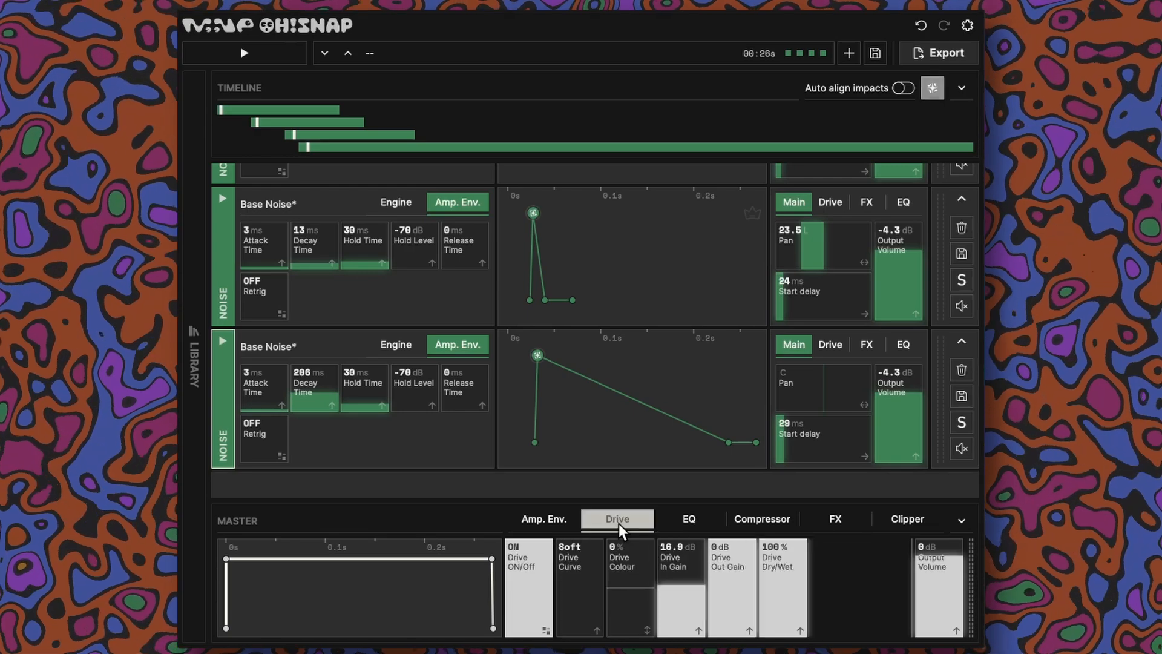
left_click_drag(677, 572, 674, 579)
scroll(673, 580, "down", 2)
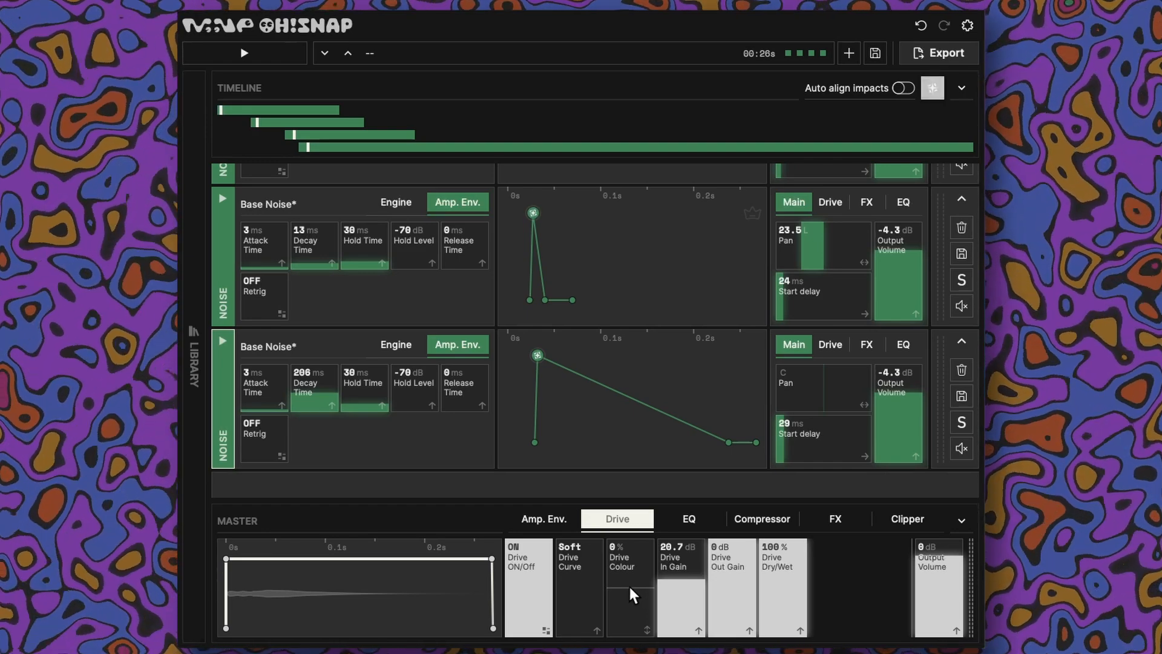
Step: Set the master drive's colour to 19.6 %
mouse_move(628, 583)
left_mouse_down()
mouse_move(630, 620)
mouse_move(633, 561)
mouse_move(637, 616)
mouse_move(638, 565)
mouse_move(638, 579)
left_mouse_up()
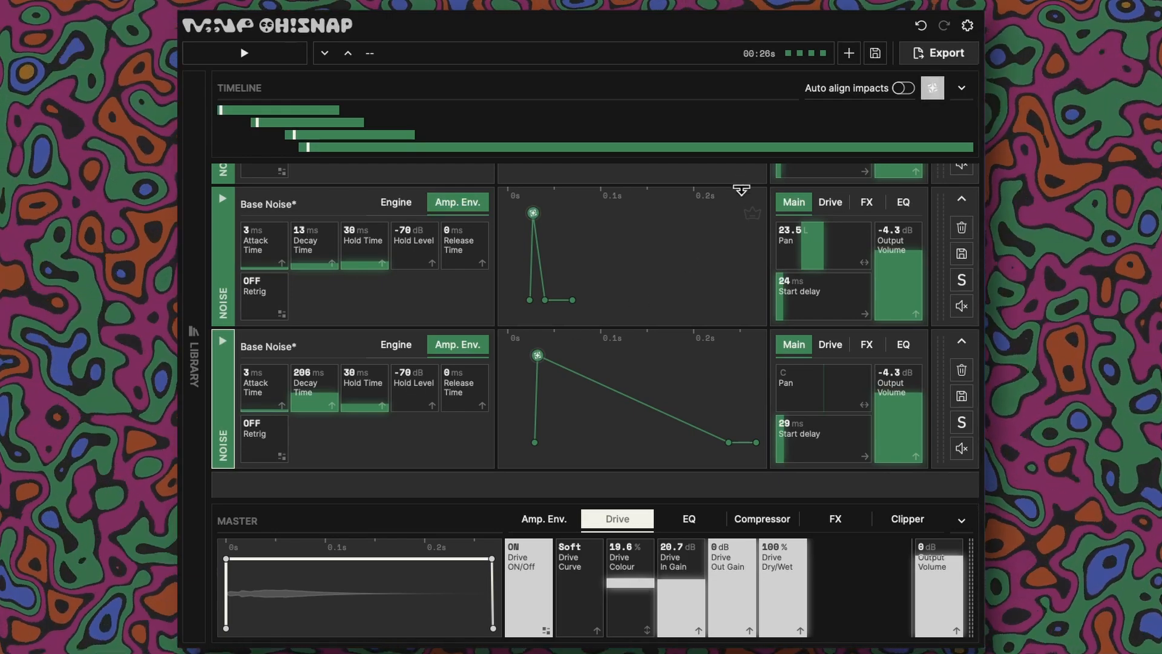
Step: Start a new project without saving the current one and add a sampler voice
left_click(847, 53)
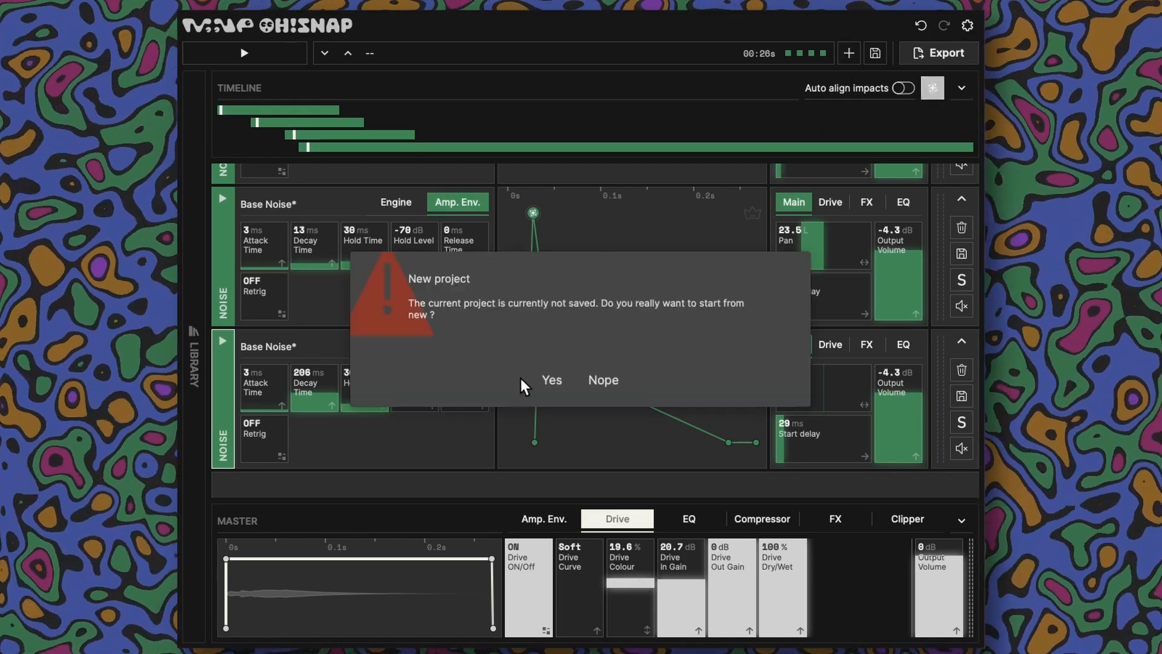
left_click(547, 380)
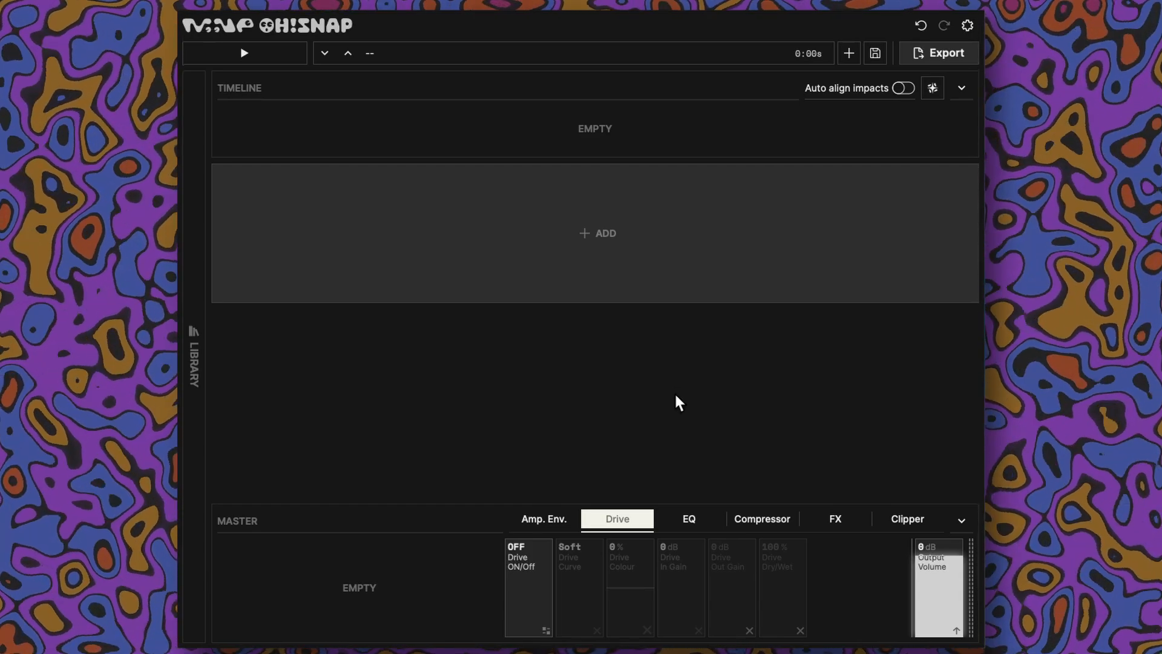
left_click(705, 260)
left_click(403, 208)
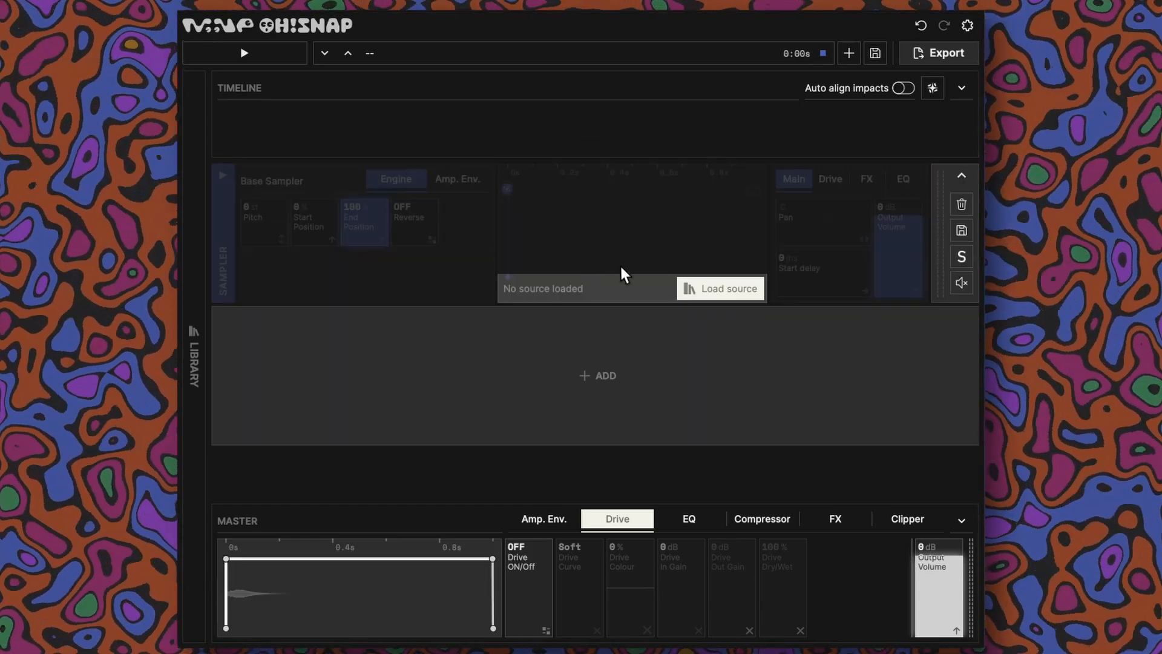
Step: Browse the library for the sampler's source and filter the samples to Short rise and Single peak
left_click(689, 283)
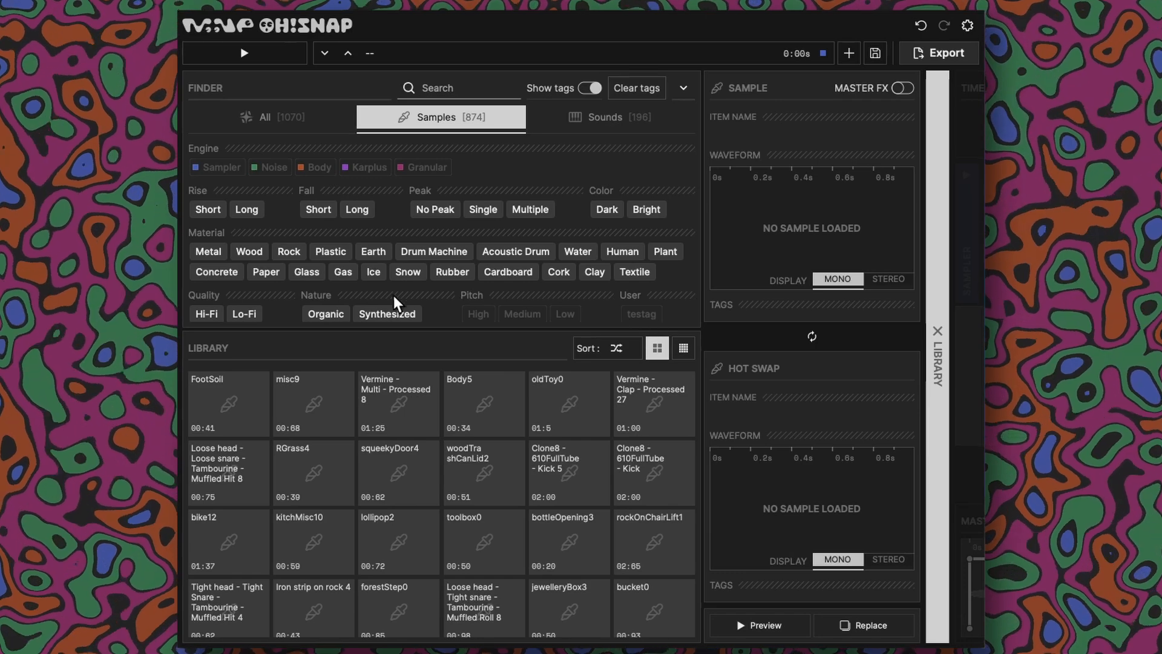
left_click(209, 210)
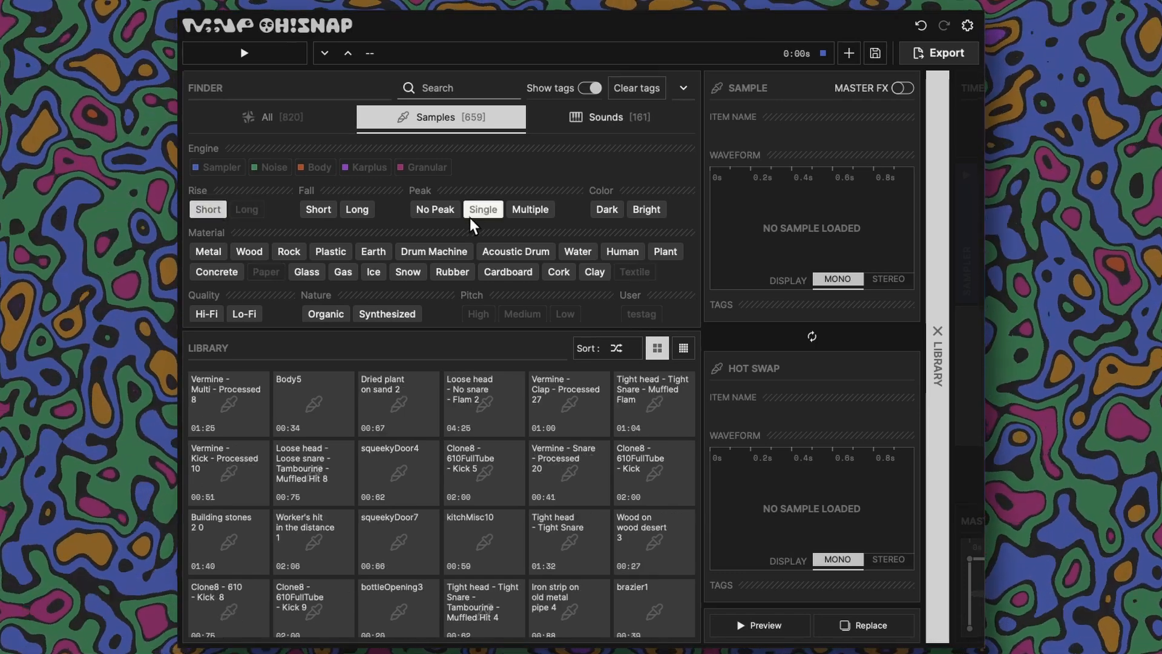
left_click(478, 212)
Step: Audition the filtered samples, such as brazier2, trivets7, metalKitchen12, fireplaceTools2, Cave clap and misc9
left_click(233, 393)
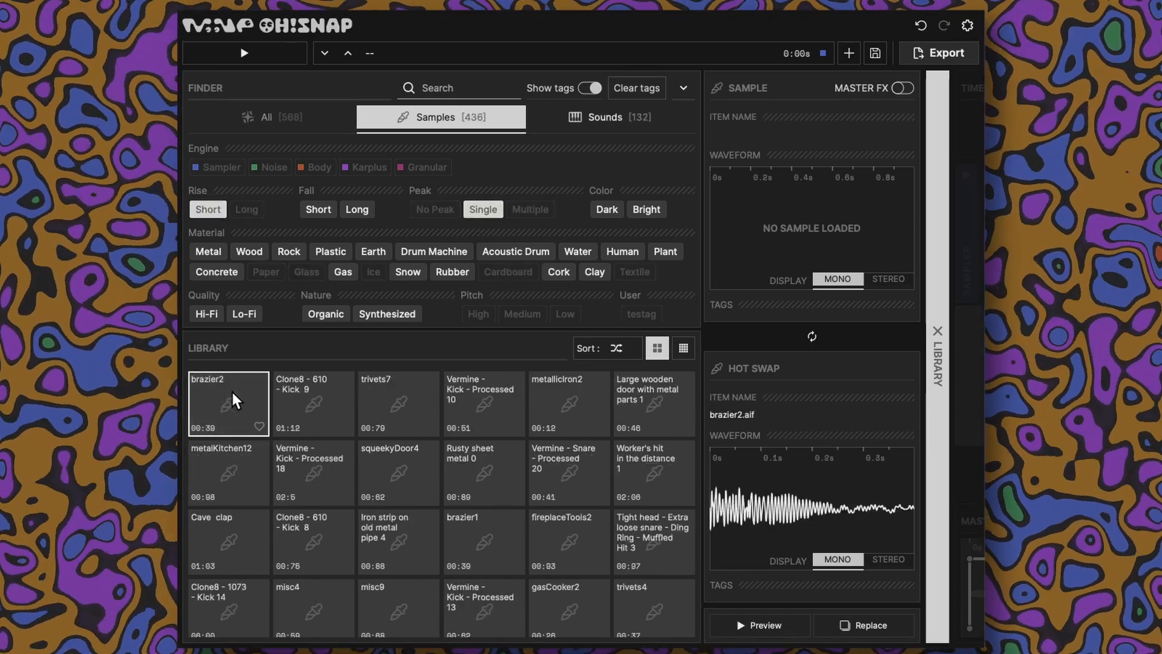
left_click(405, 389)
left_click(542, 404)
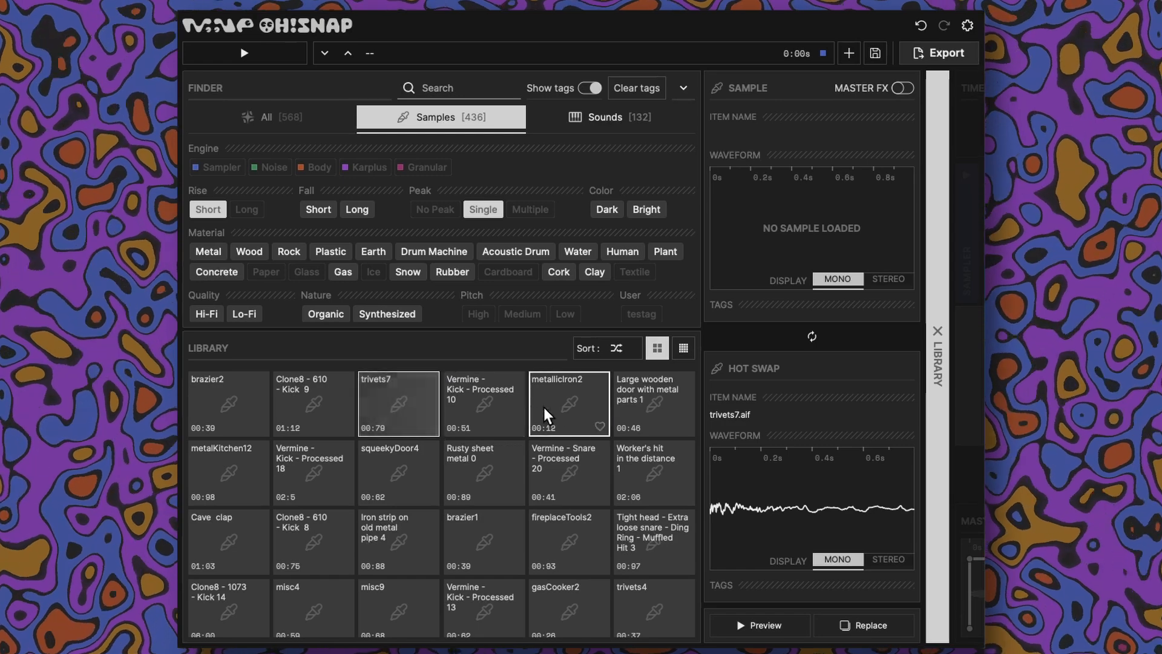
left_click(423, 459)
left_click(250, 459)
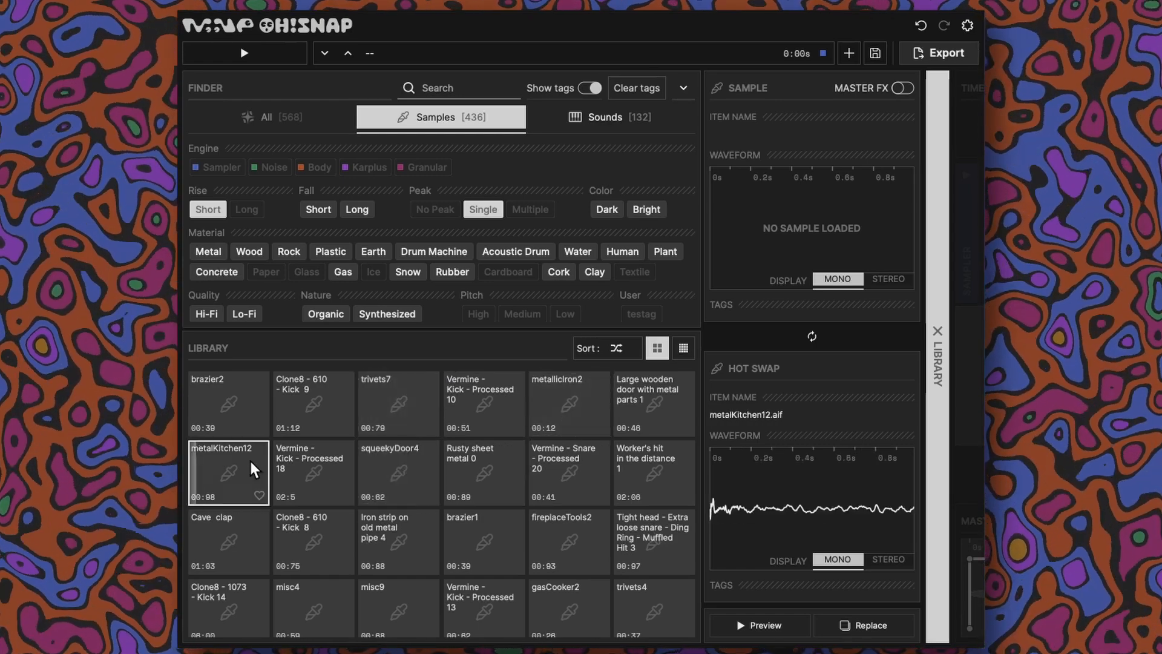
left_click(467, 521)
left_click(539, 528)
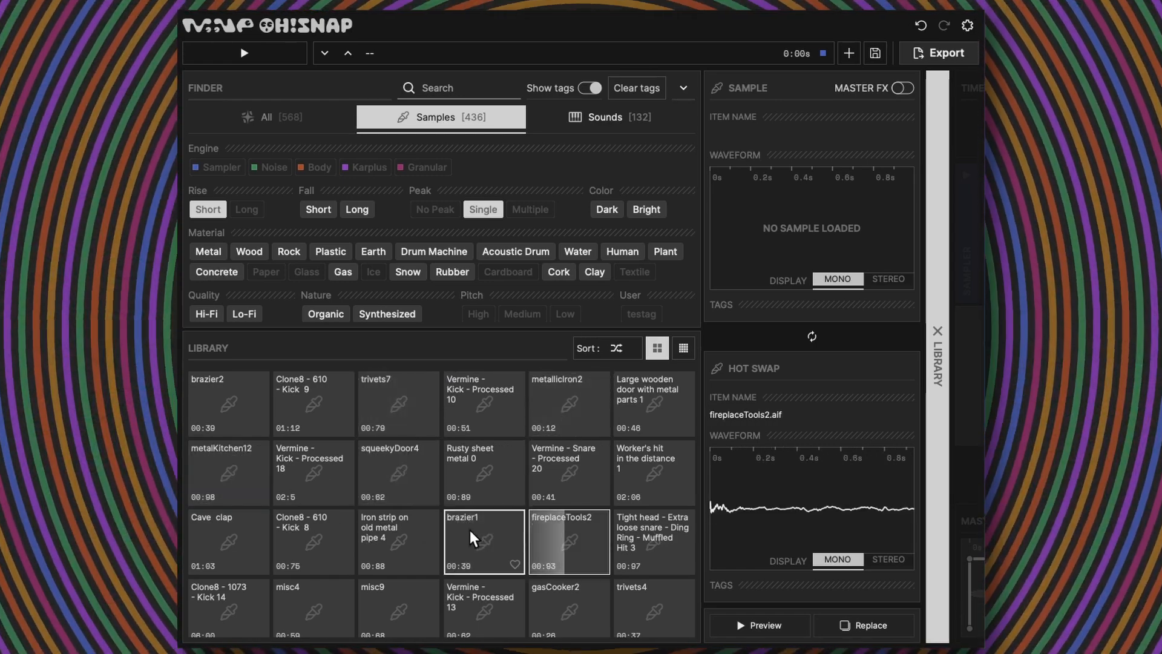
left_click(251, 527)
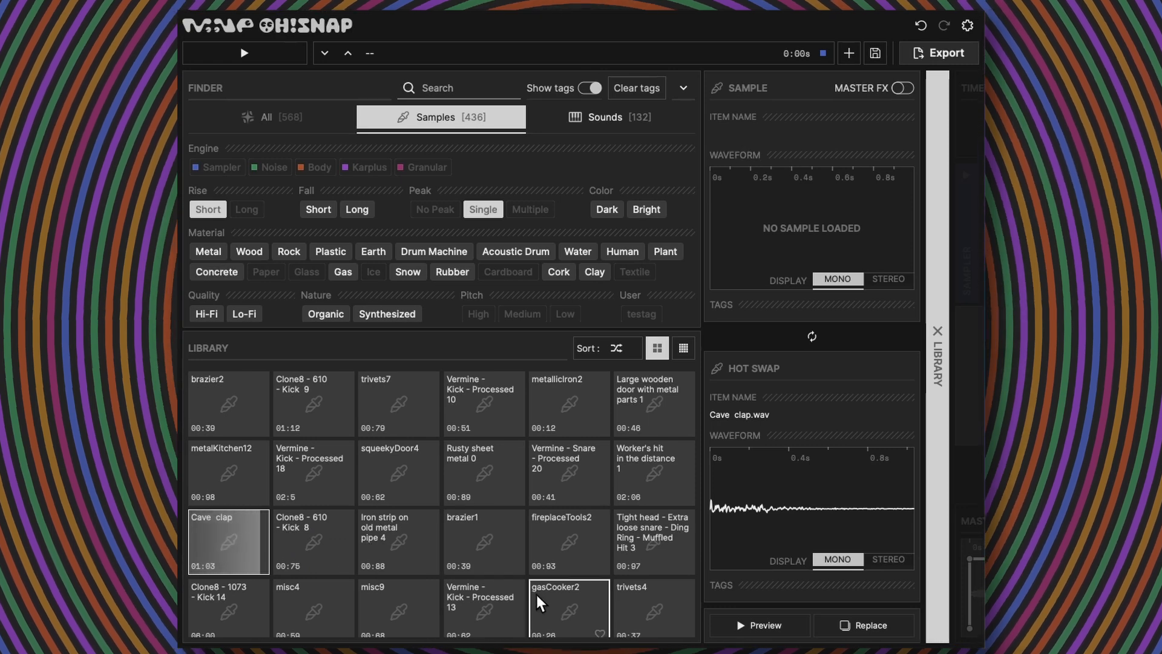
left_click(548, 596)
left_click(641, 604)
left_click(417, 603)
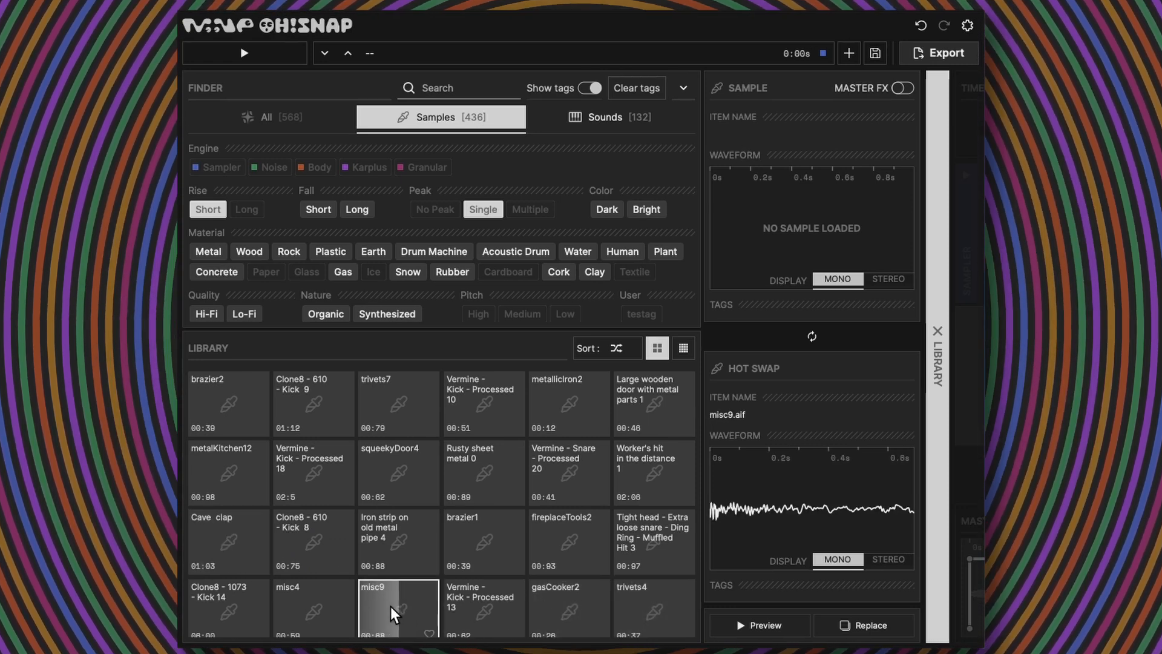
Step: Load the misc9 sample as the sampler's source
left_click(373, 601)
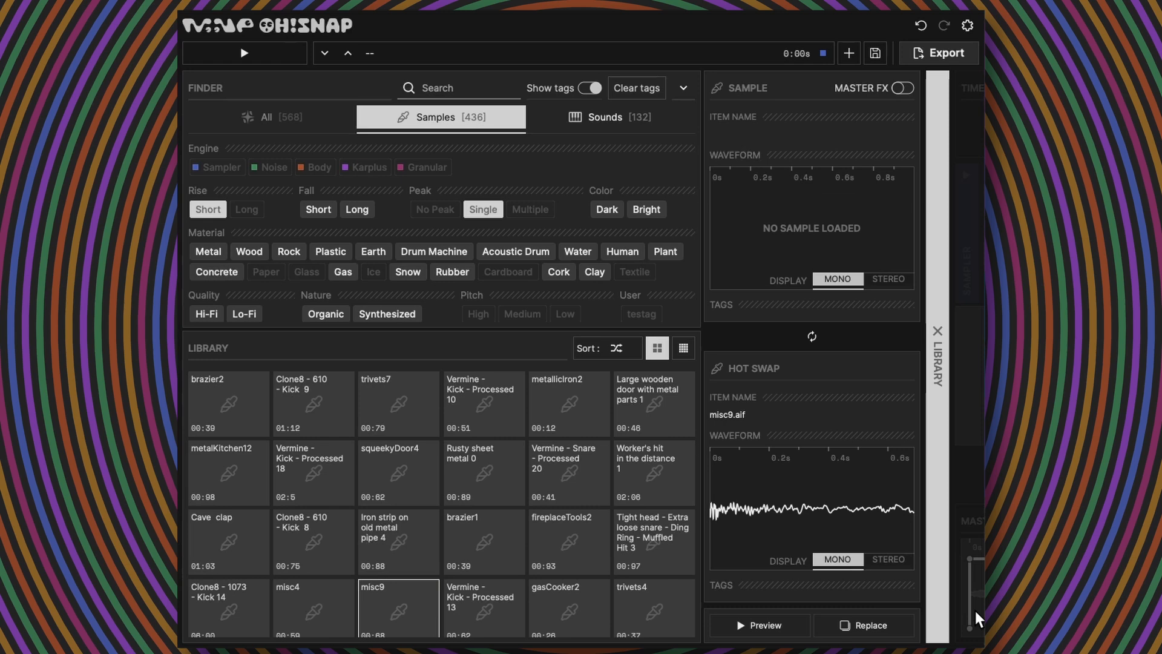
left_click(878, 623)
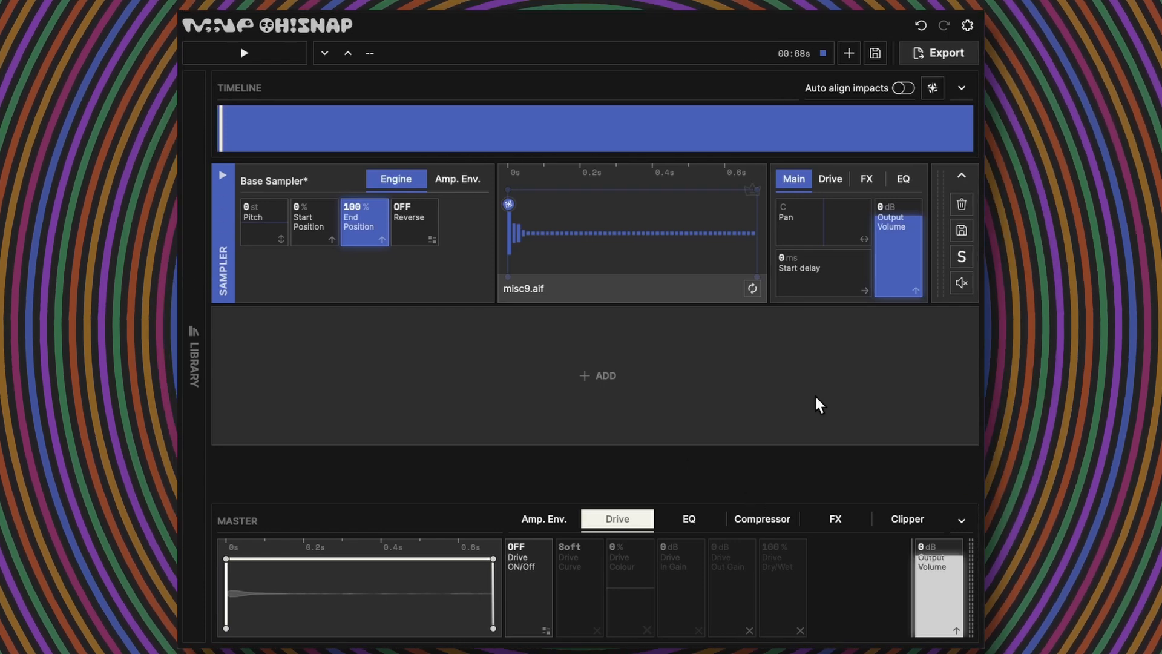
Step: Set the sampler's amp envelope decay time to 17 ms and duplicate the voice with a 12 ms start delay
left_click(457, 179)
left_click_drag(311, 241, 361, 244)
right_click(356, 279)
left_click(380, 301)
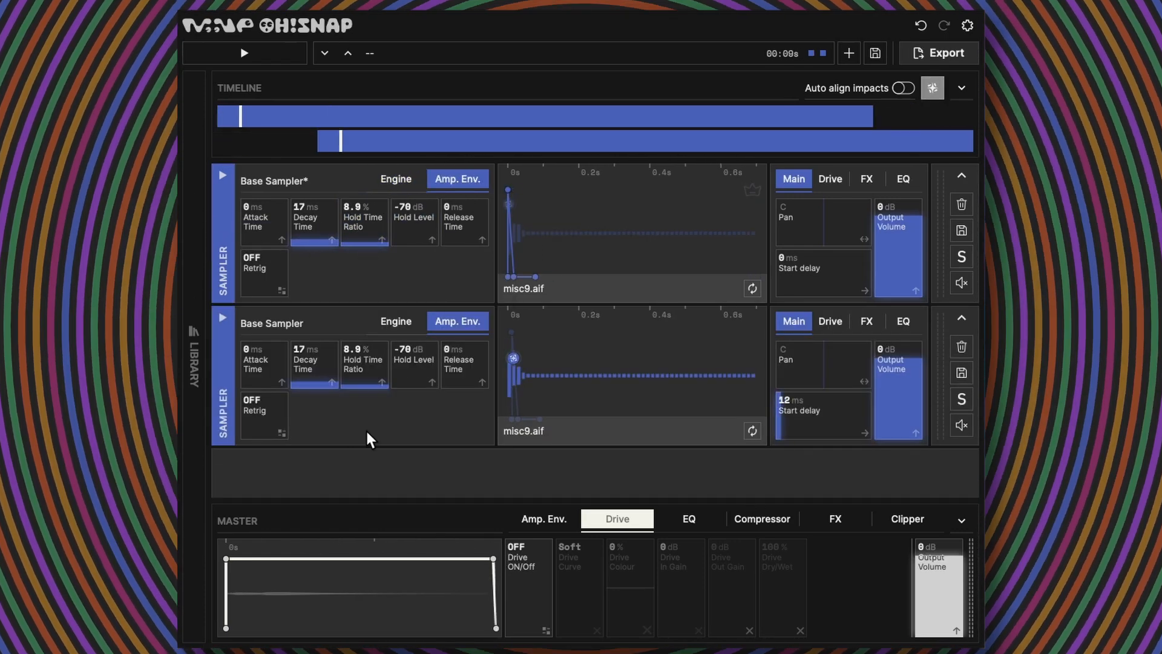
Step: Duplicate the sampler two more times with start delays of 24 and 36 ms, and set the last copy's decay time to 278 ms
key("ctrl+d")
scroll(438, 343, "up", 5)
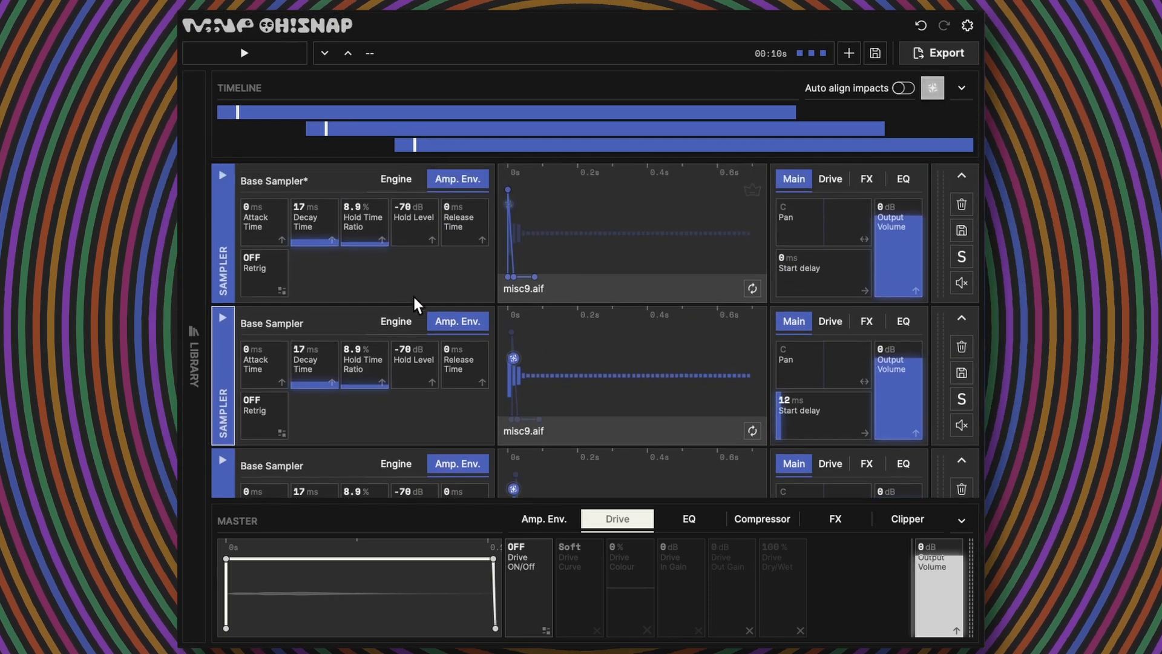
scroll(414, 308, "down", 5)
right_click(414, 314)
left_click(419, 208)
left_click_drag(311, 437, 317, 417)
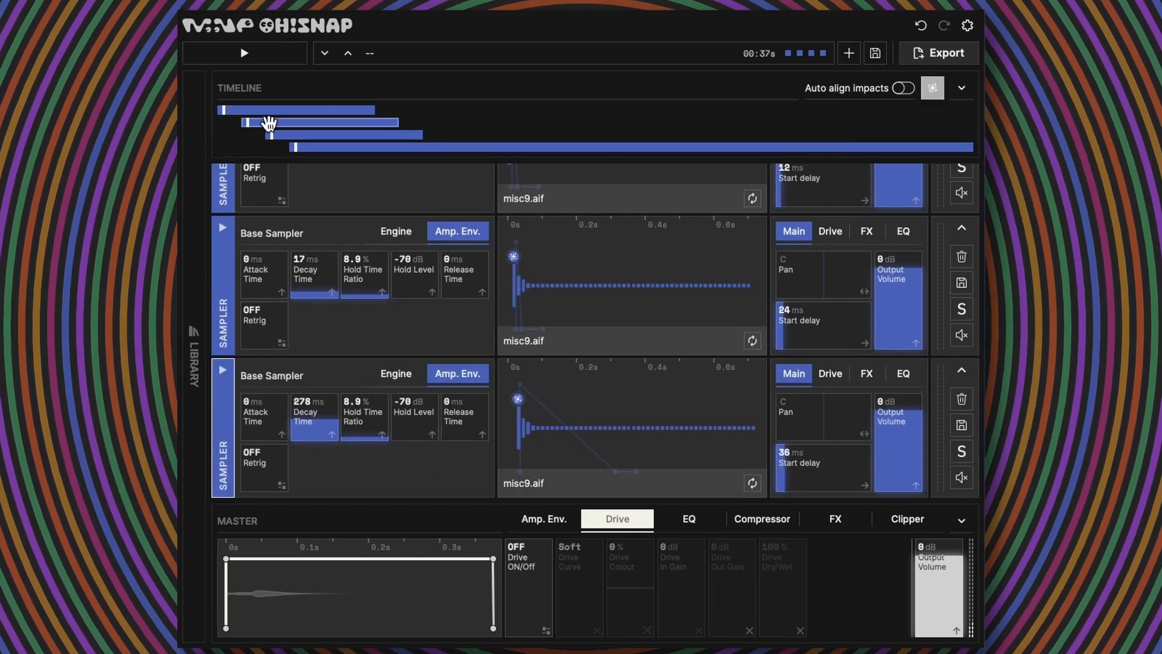
Step: Shift the three sampler copies on the timeline to start delays of 13, 29 and 42 ms
left_click_drag(269, 124, 332, 130)
Step: Set the second sampler's attack to 3 ms and decay to 14 ms, the third's to 2 ms and 12 ms, and play the clap
scroll(302, 339, "up", 4)
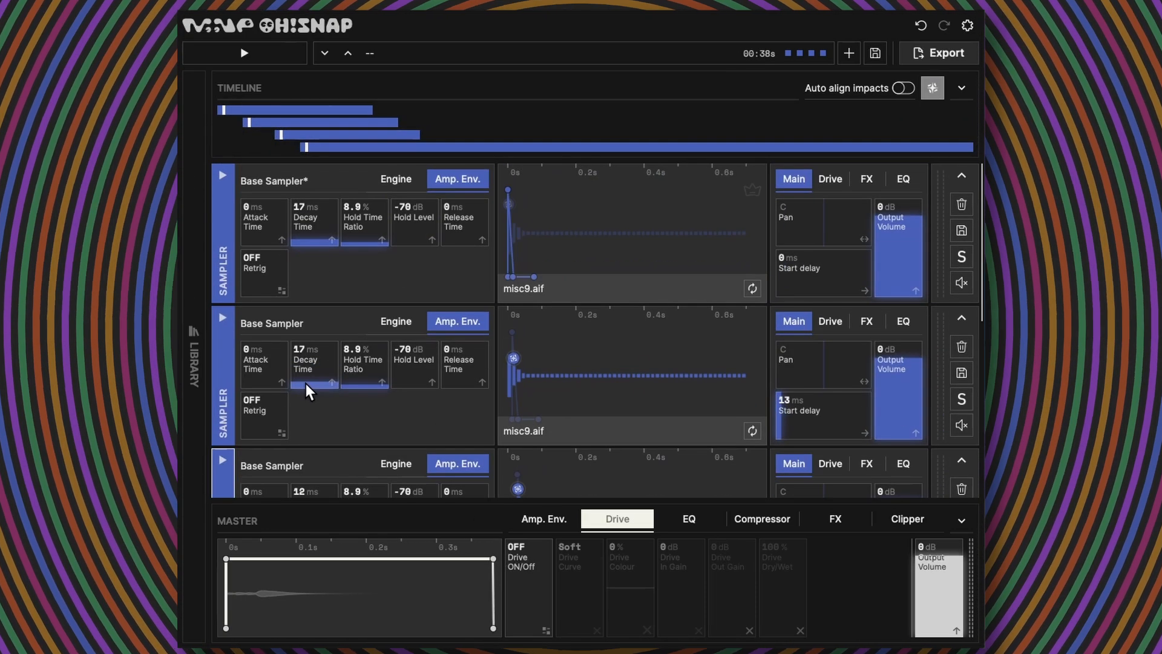
scroll(290, 424, "down", 2)
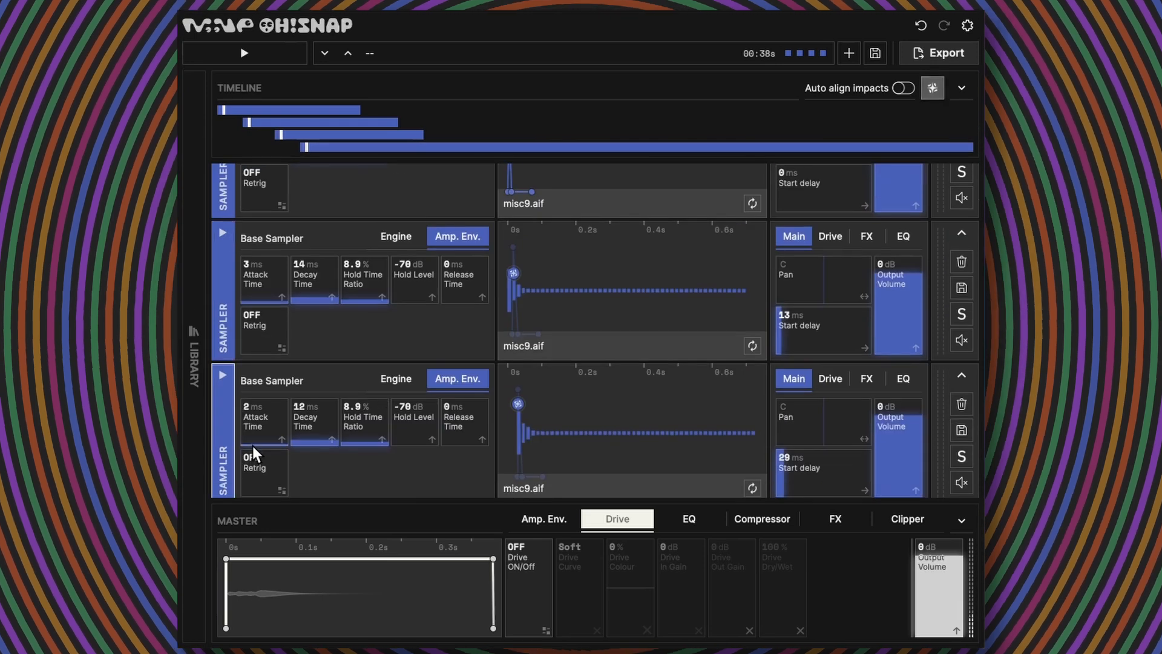
scroll(587, 354, "down", 7)
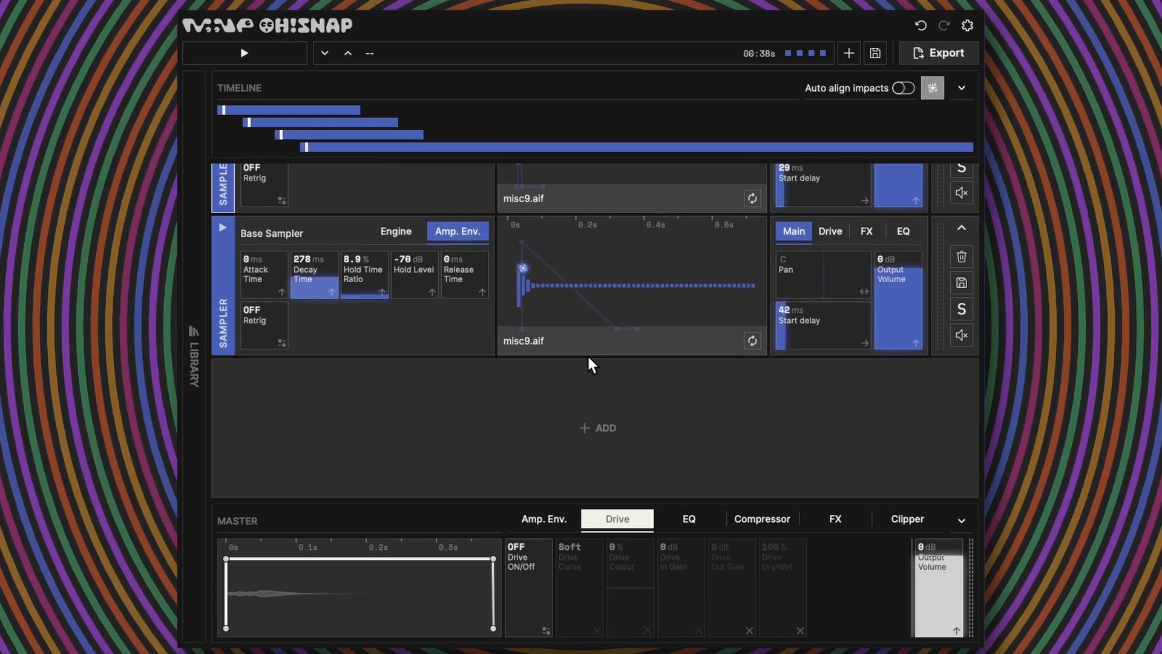
key("space")
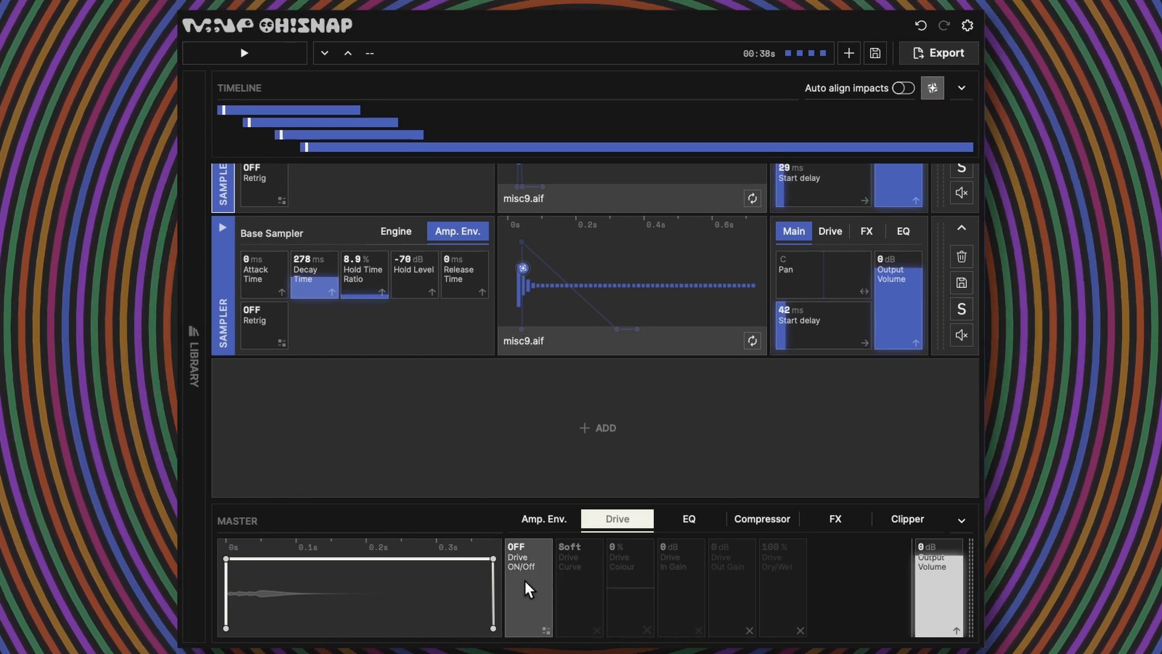
Step: Switch on the master drive and set its input gain to 12.8 dB and its colour to 22.6 %
left_click(524, 580)
left_click_drag(689, 617, 688, 593)
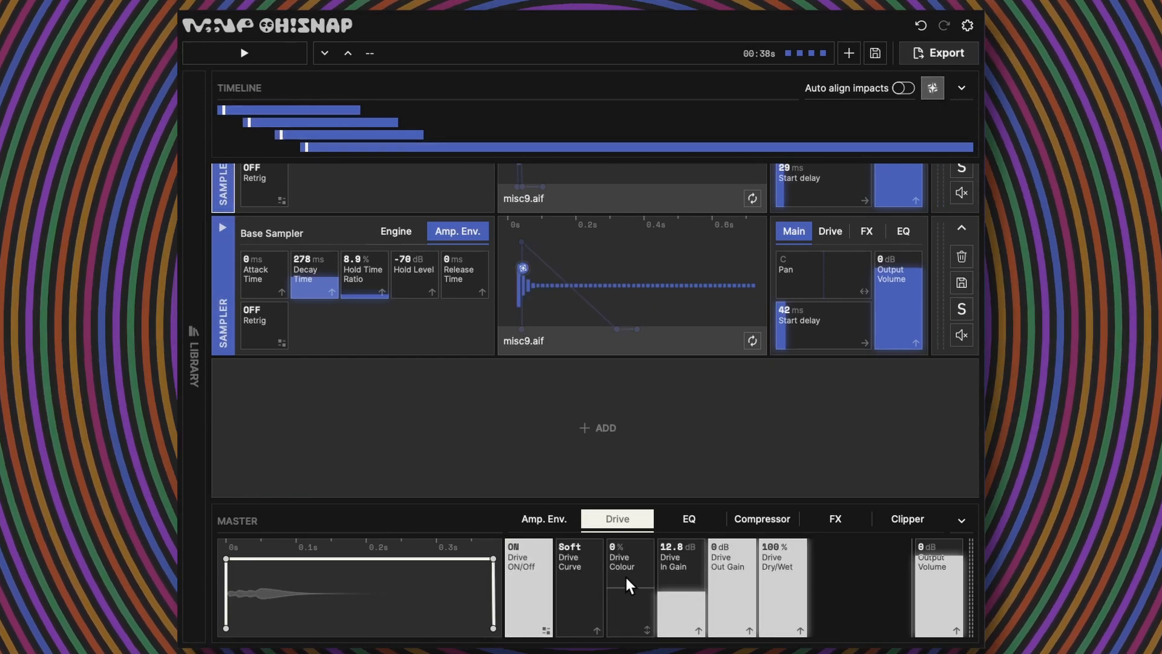
left_click_drag(624, 575, 624, 578)
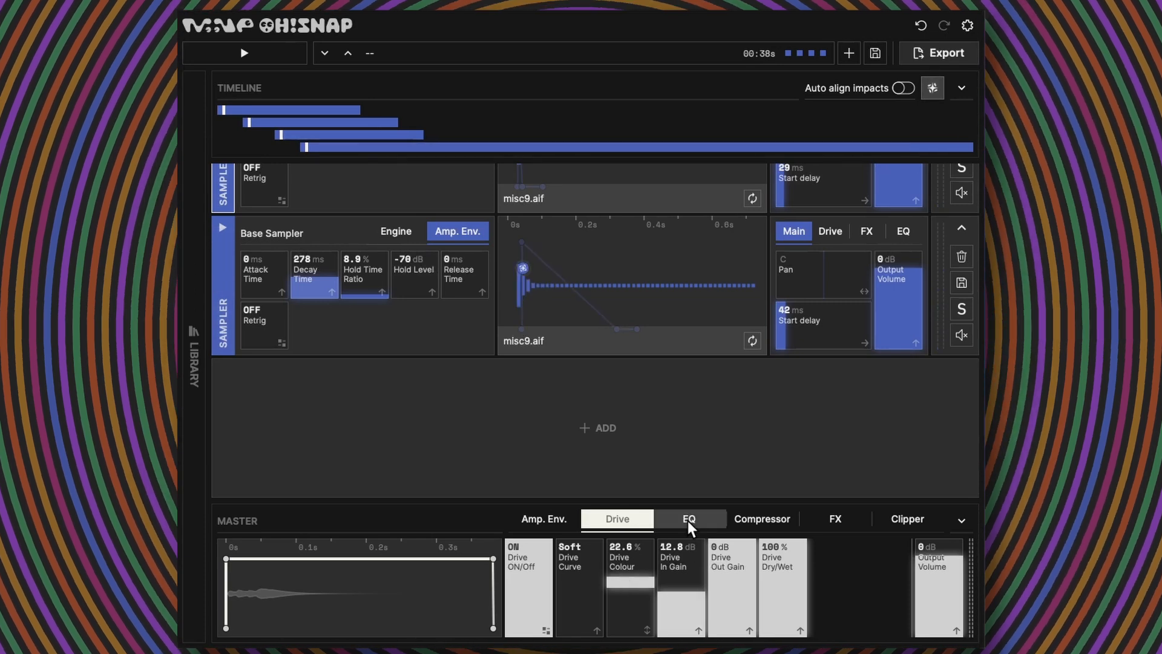
Step: Set the master EQ's high-pass band to 276.9 Hz with a Q of 0.83
left_click(688, 519)
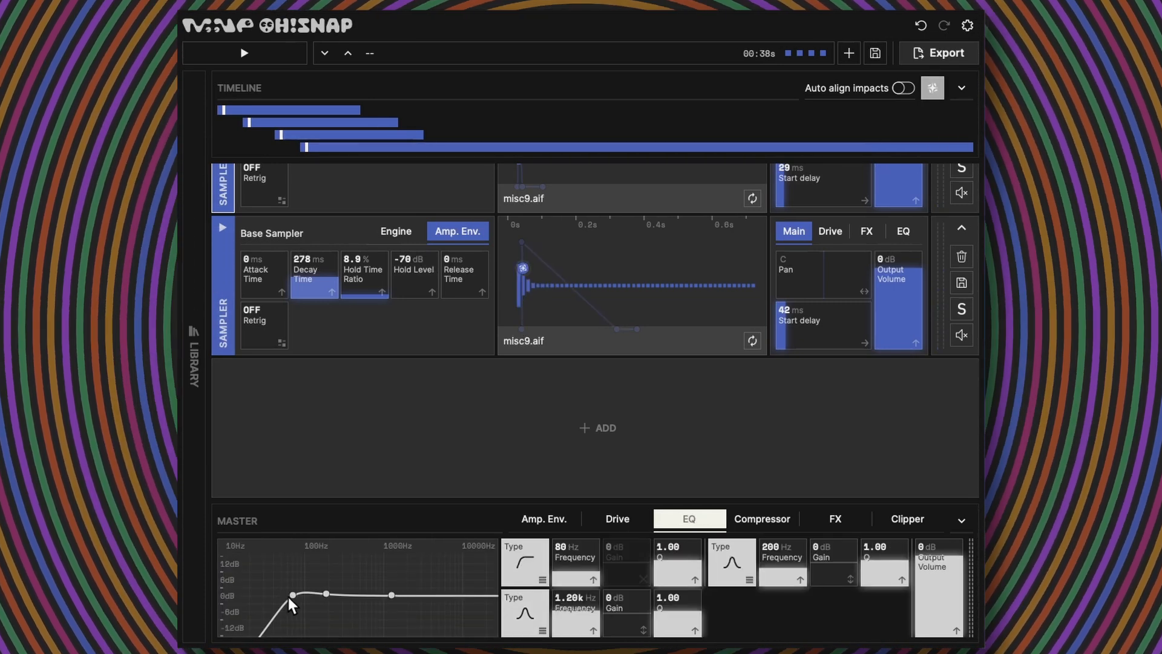
left_click_drag(288, 597, 338, 603)
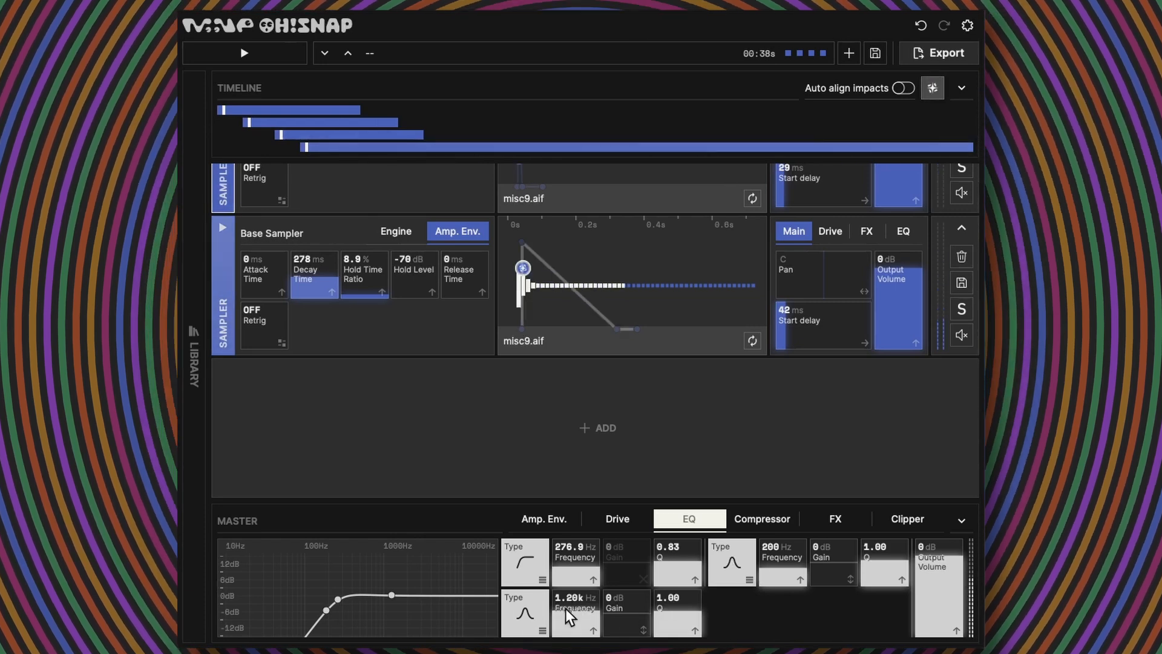
Step: Make the master EQ's 1.20 kHz band a low-pass filter, raise its frequency and set its Q to 0.76
left_click(524, 614)
left_click(525, 540)
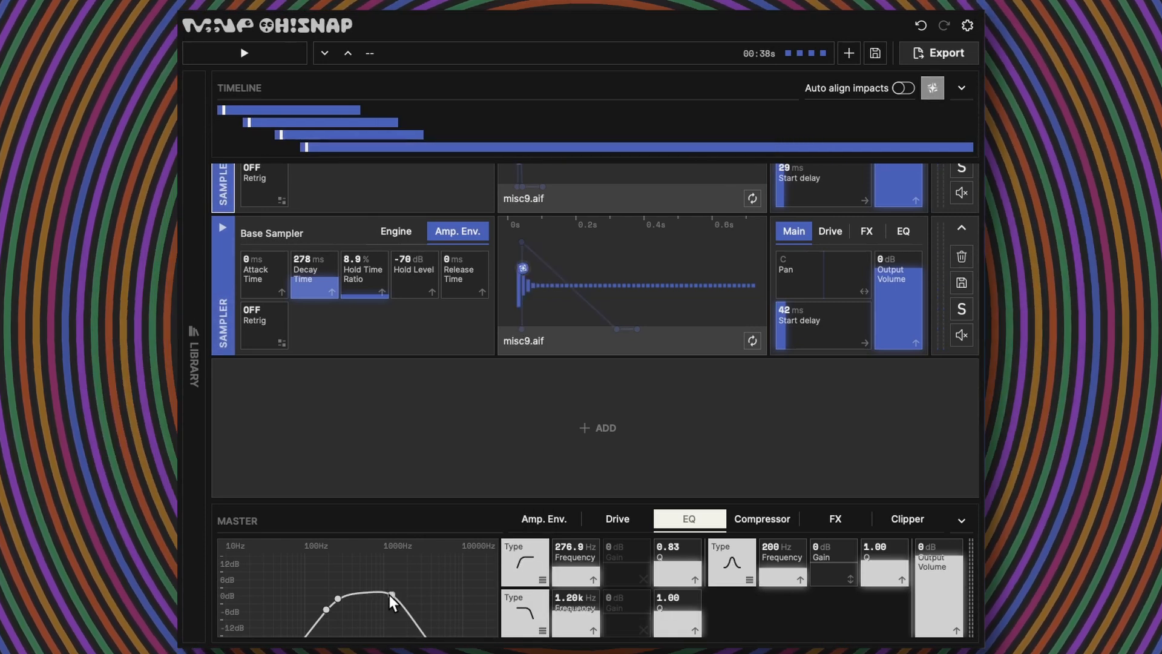
left_click_drag(391, 594, 466, 608)
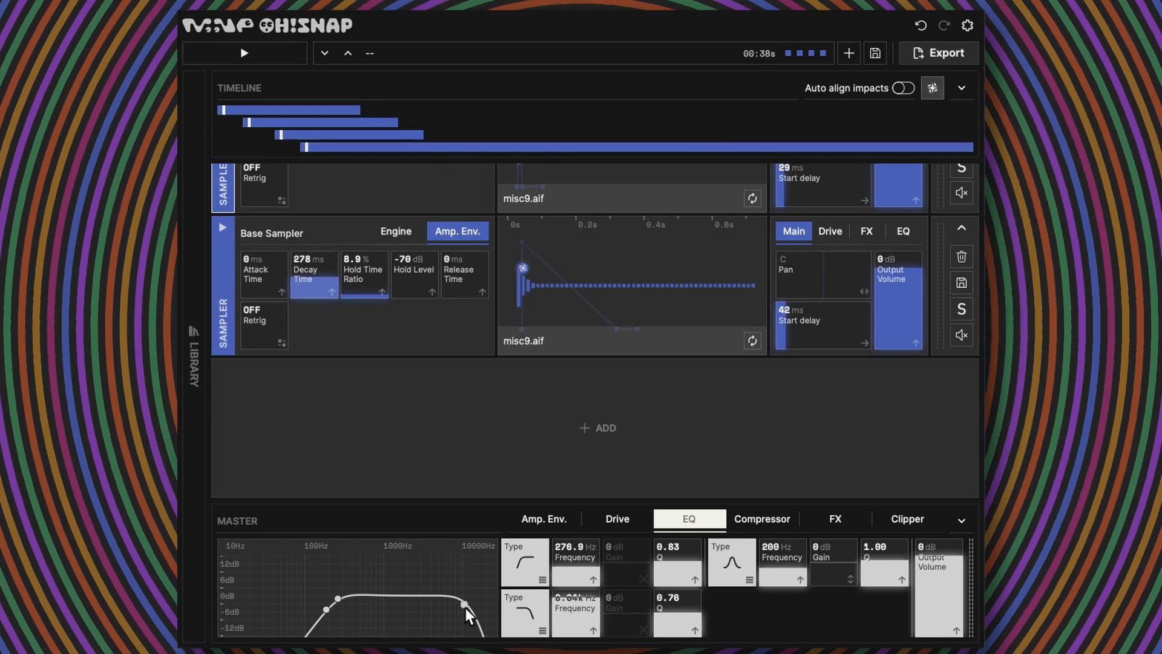
Step: Raise the master drive's input gain to 23.3 dB and switch on the master clipper
left_click(639, 518)
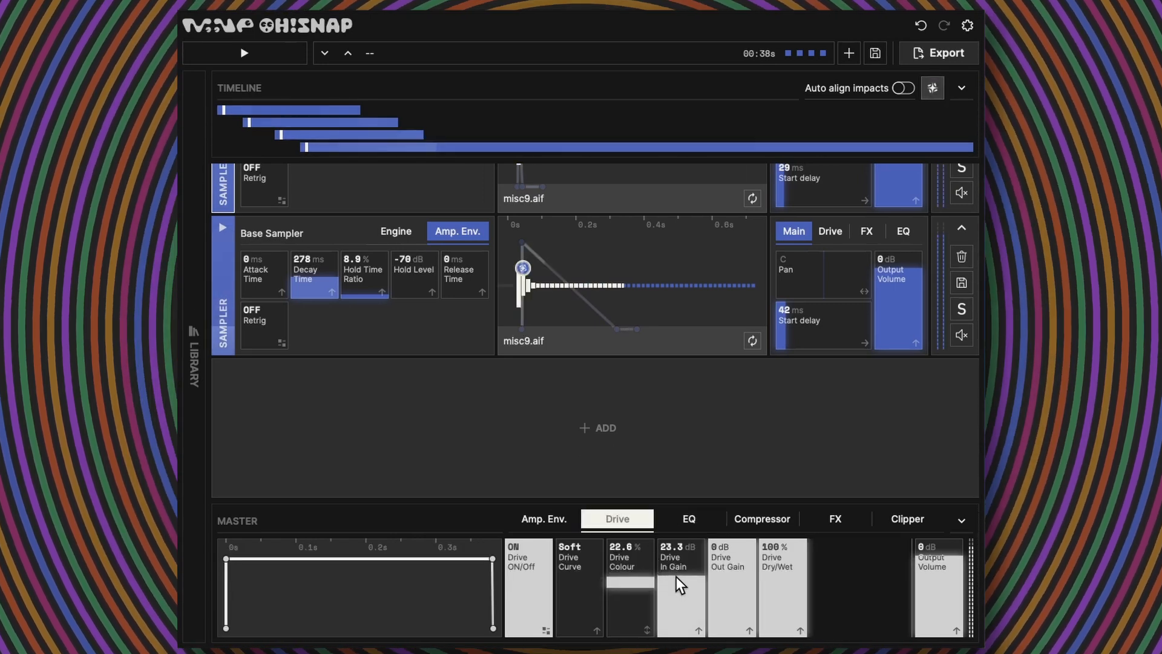
left_click(902, 518)
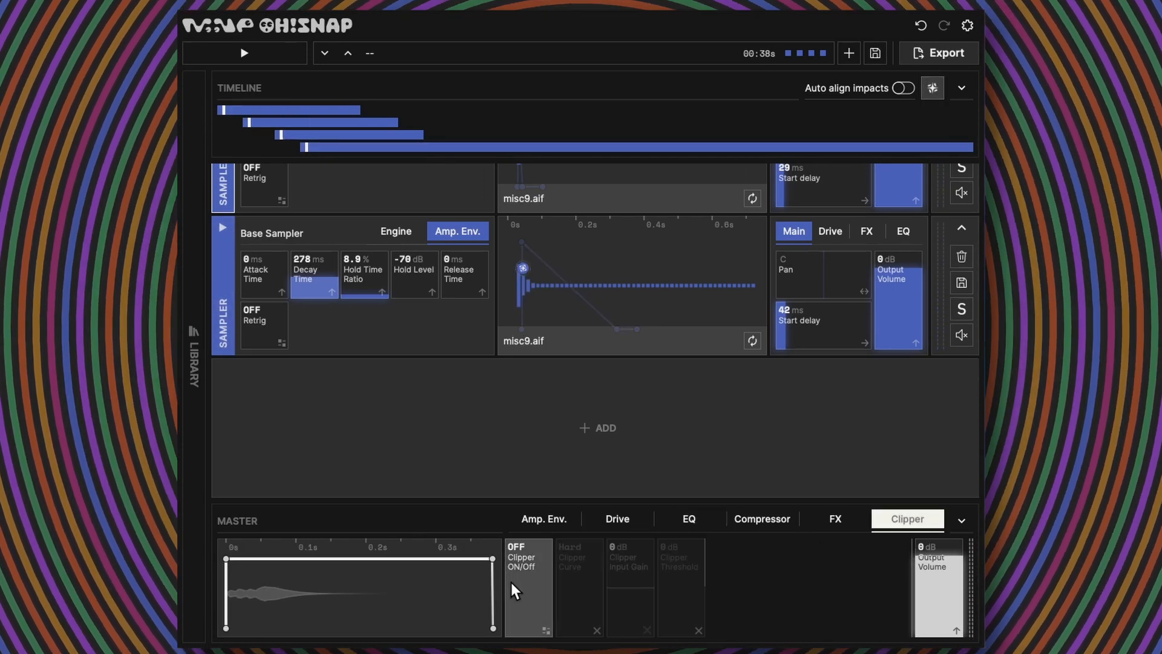
left_click(511, 582)
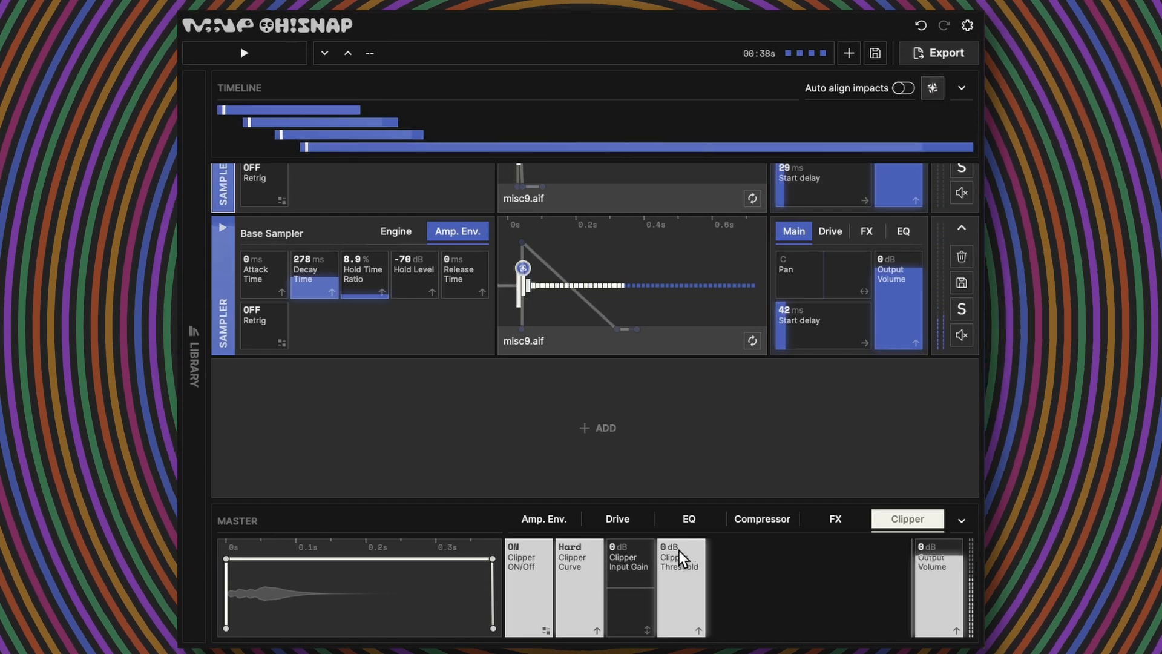
Step: Set the fourth sampler's engine pitch to 8.2 st
left_click(396, 231)
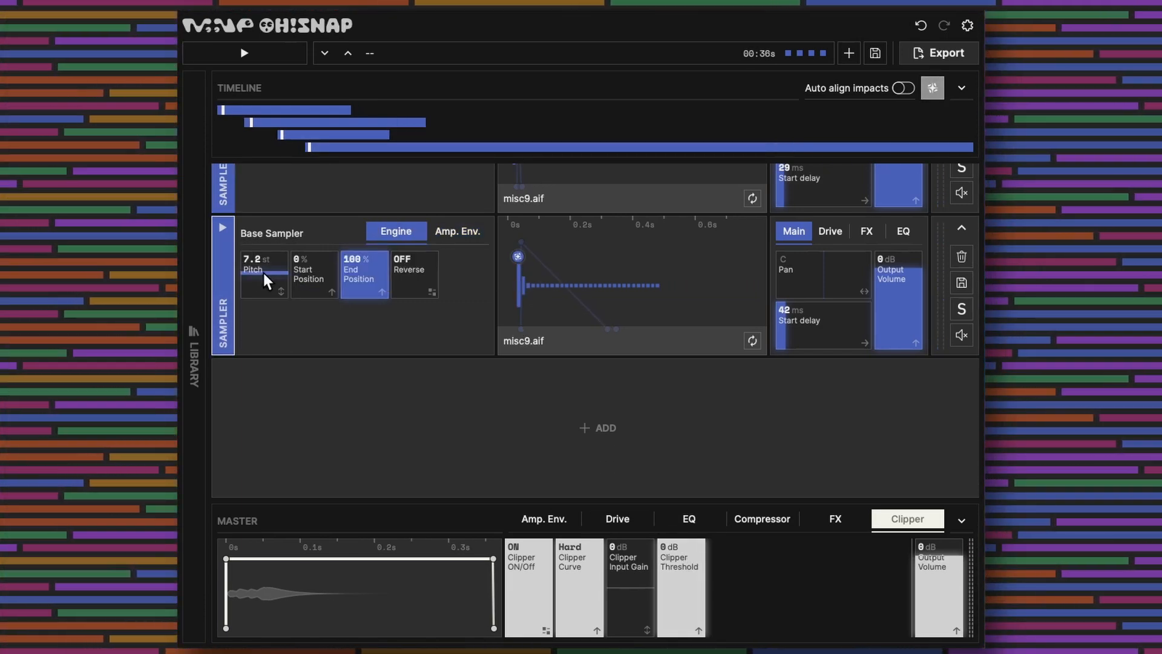
scroll(262, 272, "down", 10)
scroll(263, 273, "up", 5)
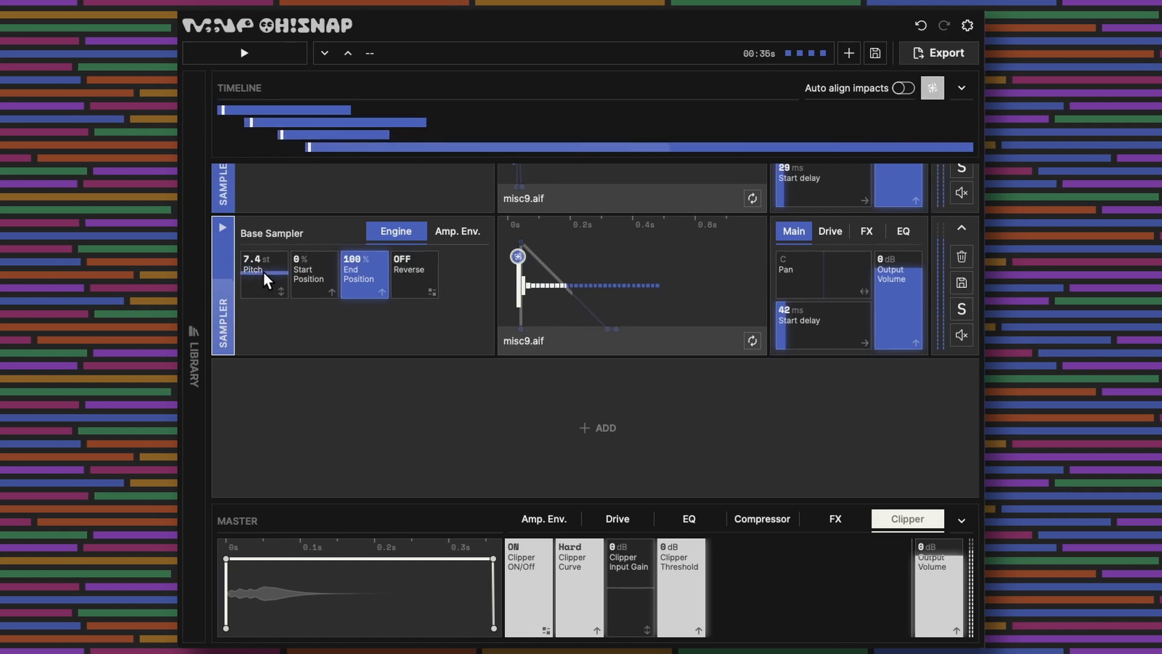
scroll(263, 274, "up", 7)
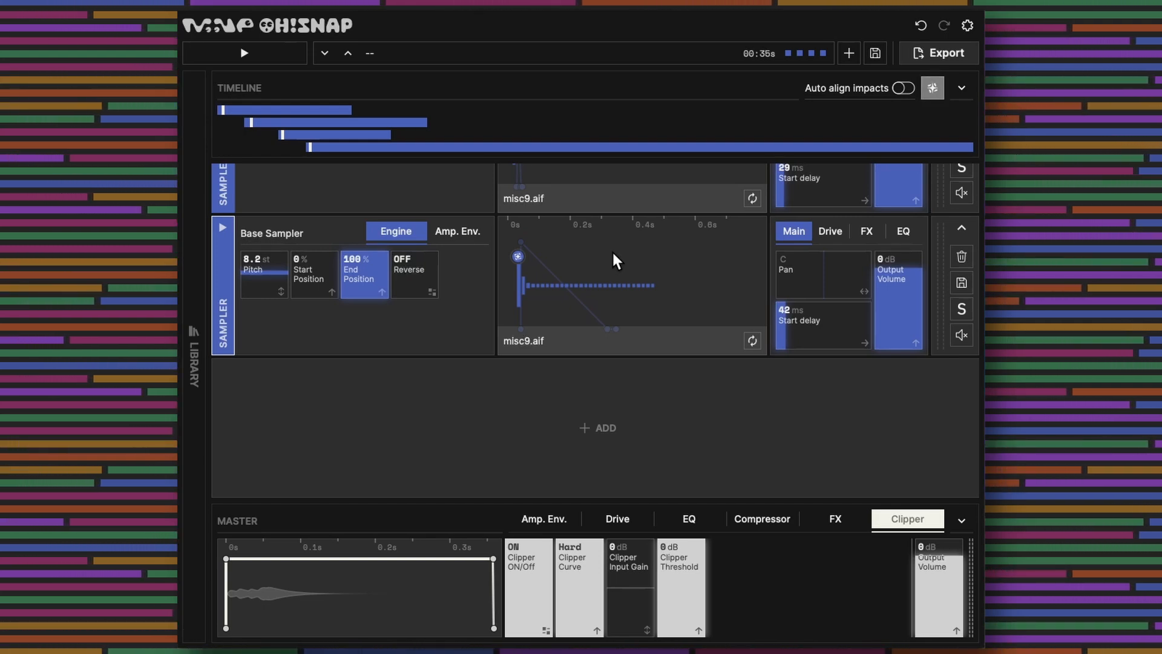
Step: Add a noise voice below the samplers and move it on the timeline to a 43 ms start delay
left_click(609, 422)
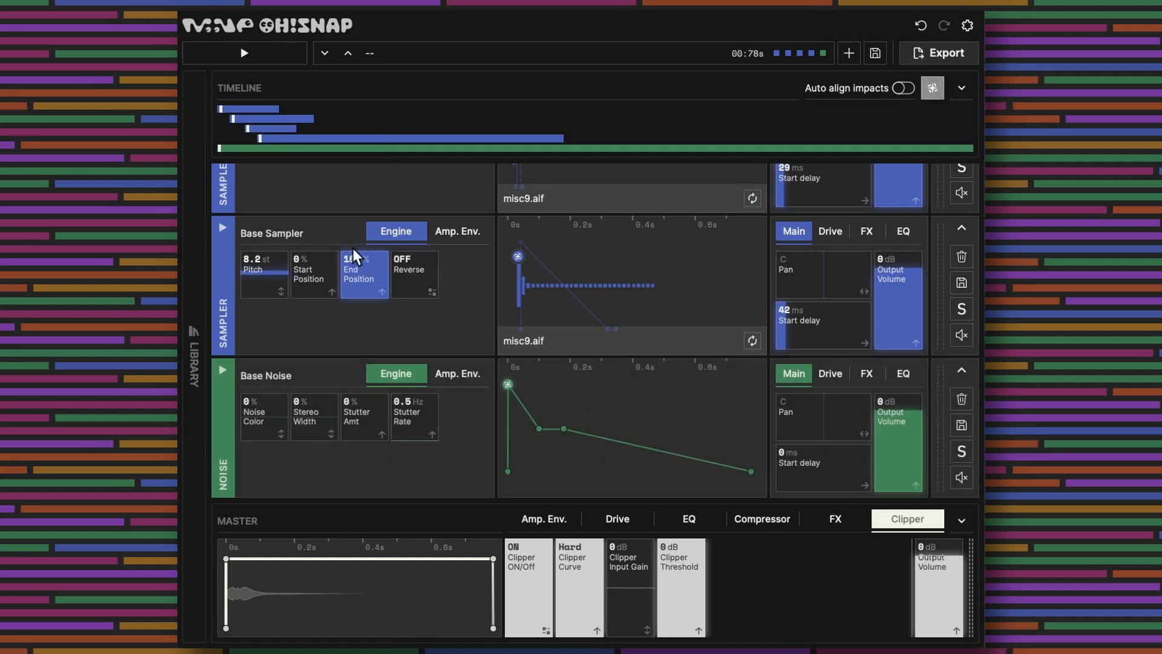
left_click_drag(225, 147, 264, 152)
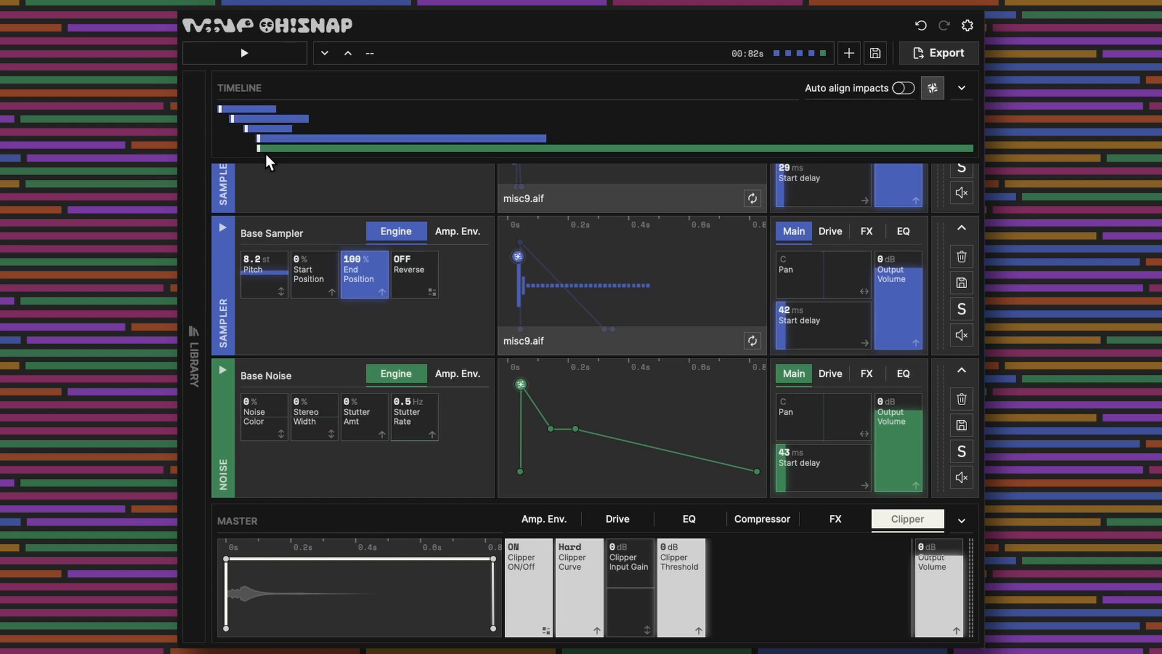
Step: Shape the noise voice's amp envelope with hold level -70 dB, release time 0 ms and decay time 416 ms
left_click(445, 371)
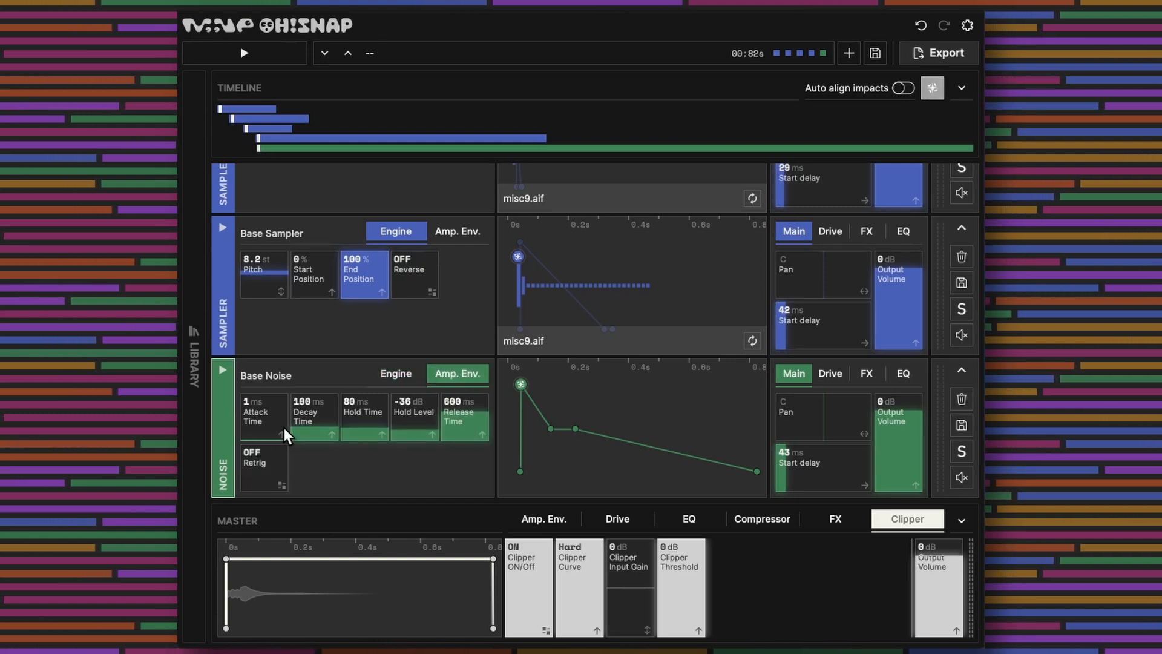
scroll(307, 430, "down", 4)
scroll(414, 433, "down", 10)
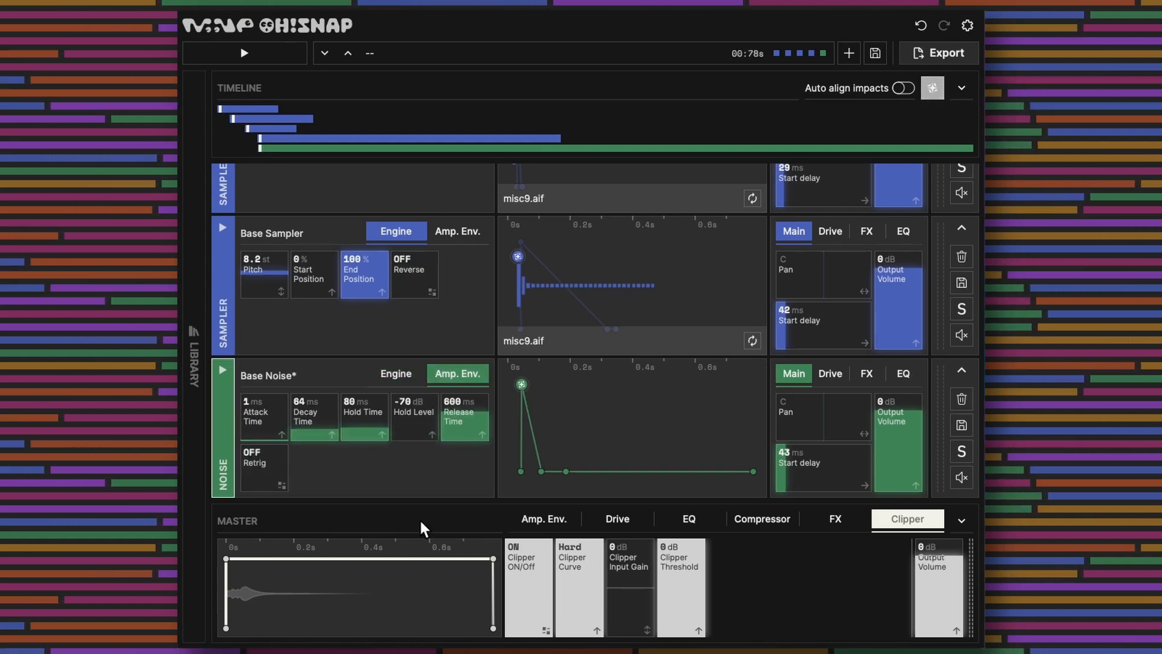
scroll(470, 430, "down", 10)
scroll(307, 428, "up", 6)
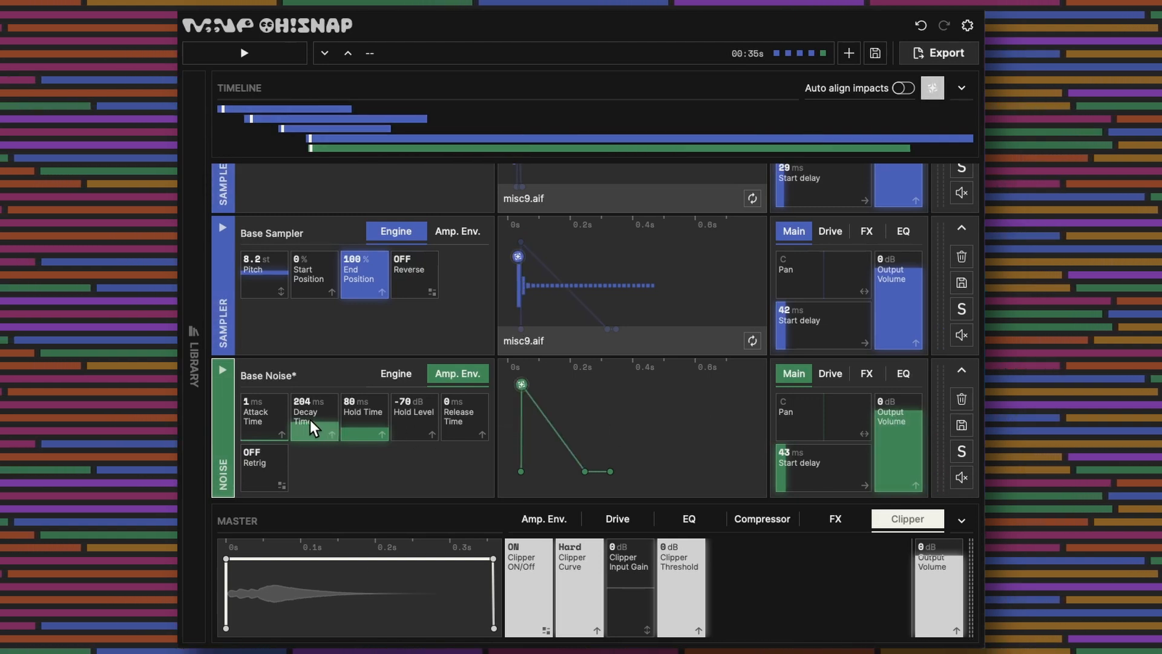
scroll(311, 416, "up", 6)
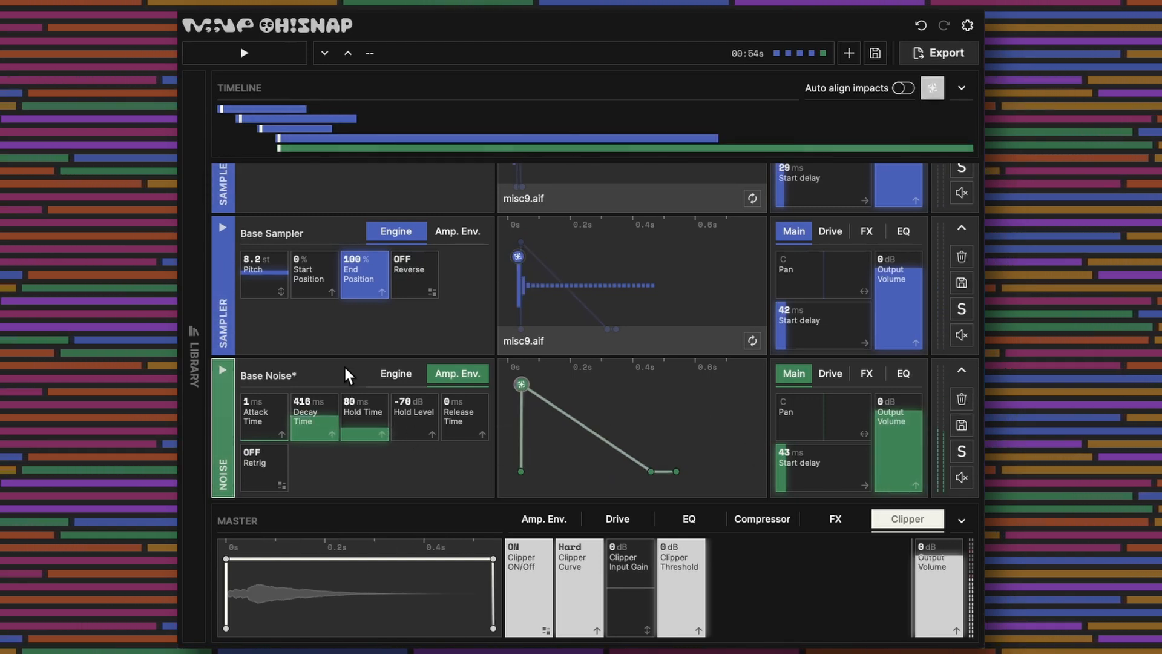
scroll(899, 427, "down", 6)
Step: Lower the noise voice's output volume to -27 dB, and mute and unmute the voice to compare the clap without it
left_click_drag(898, 427, 897, 470)
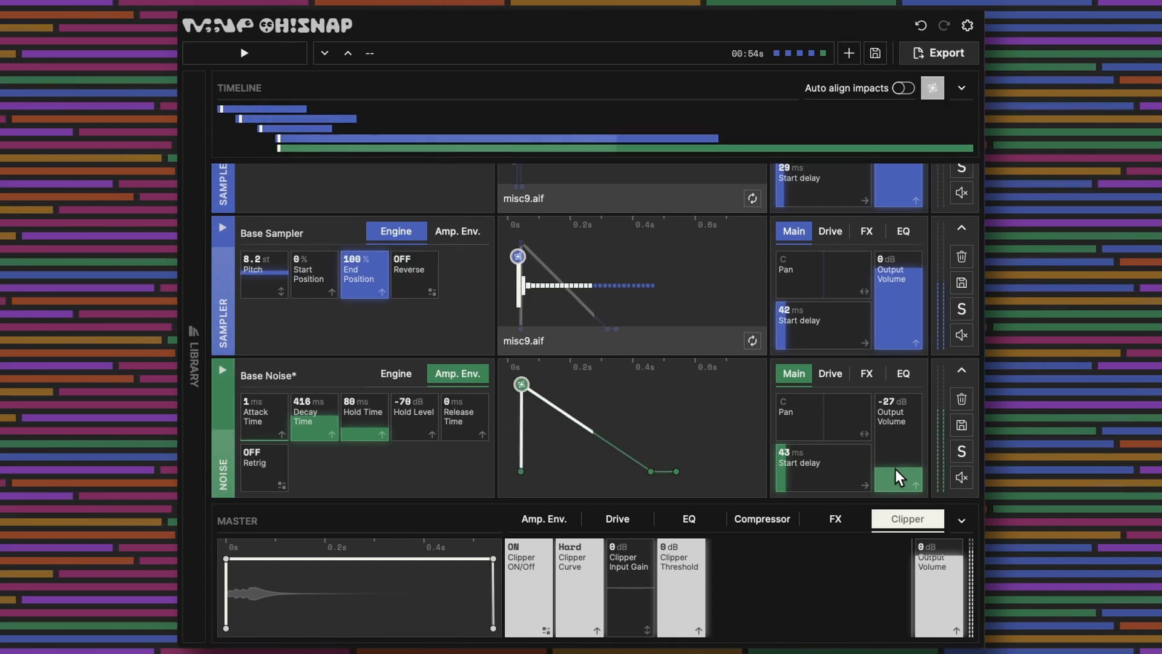
left_click_drag(896, 469, 981, 475)
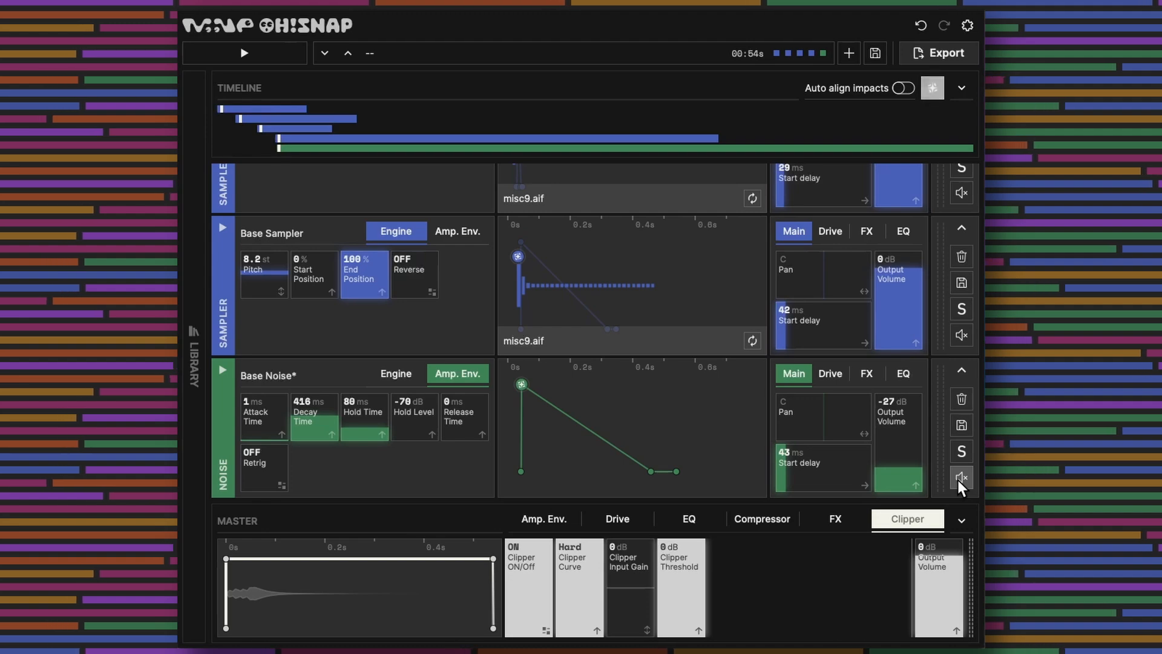
left_click(959, 478)
left_click(960, 478)
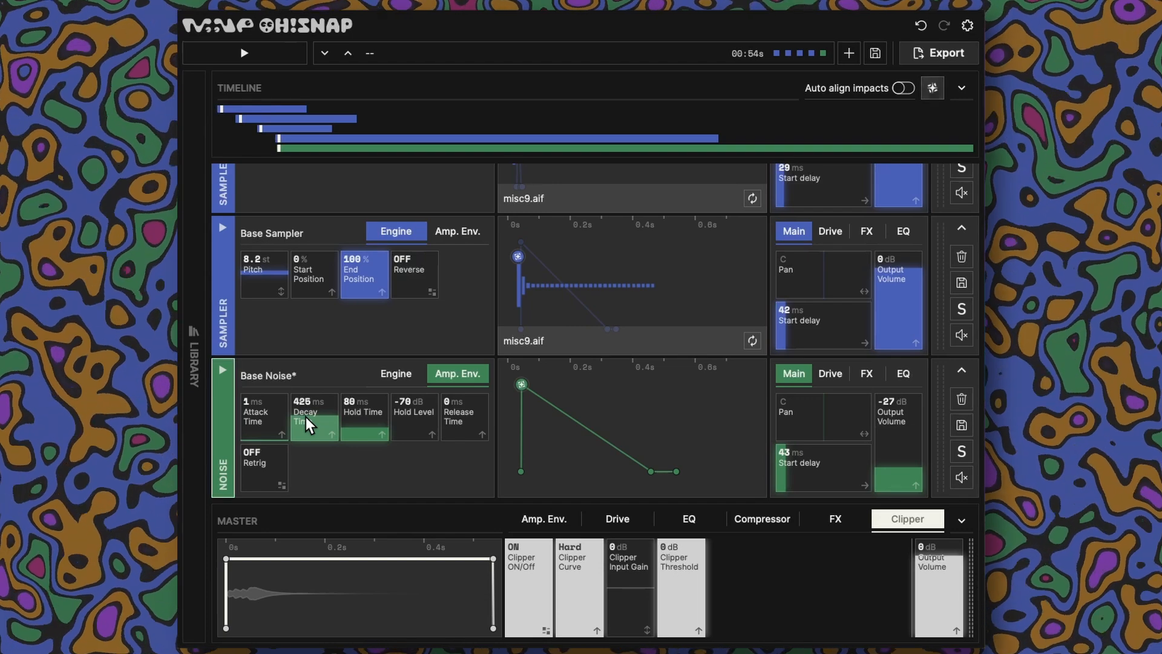
Step: Shorten the noise voice's decay time to 347 ms and set its noise color to -100%
left_click_drag(306, 416, 307, 419)
scroll(305, 419, "down", 3)
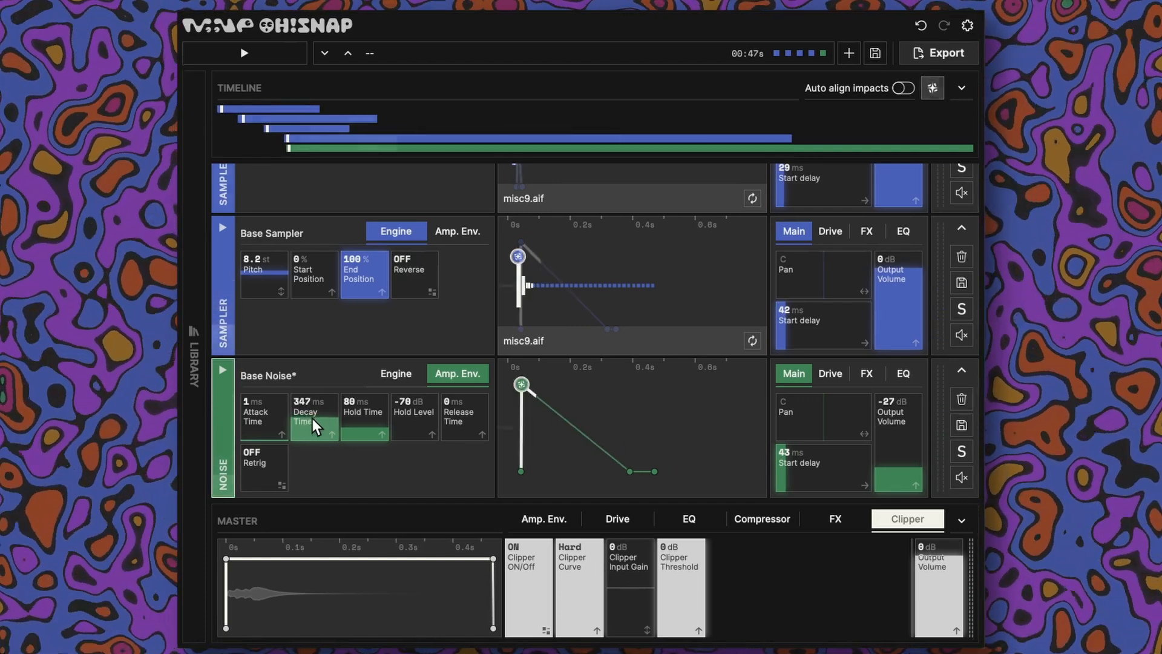
left_click(390, 379)
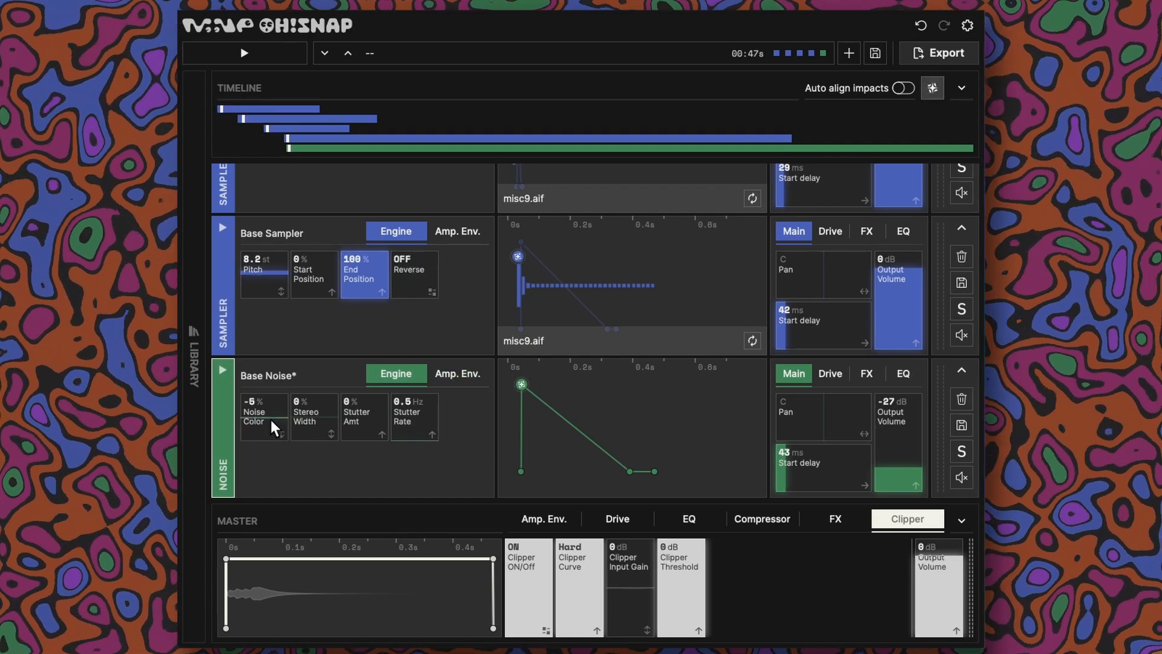
left_click_drag(271, 420, 280, 550)
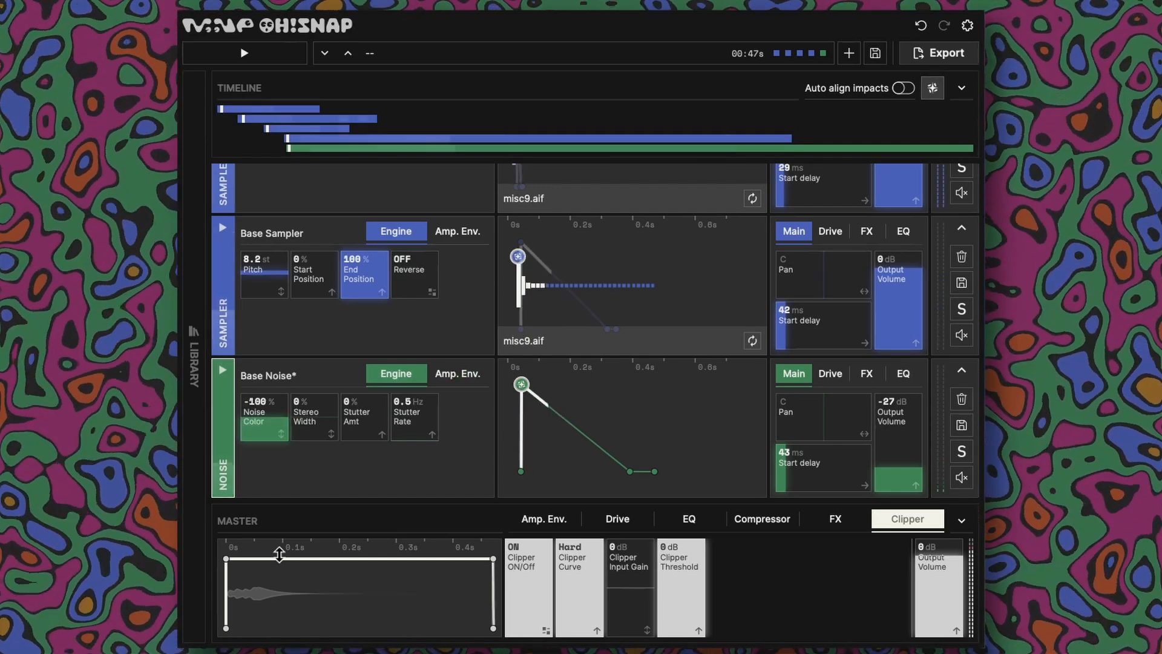
Step: Hot-swap the second sampler's misc9 sample for bike2 from the library
scroll(670, 347, "up", 5)
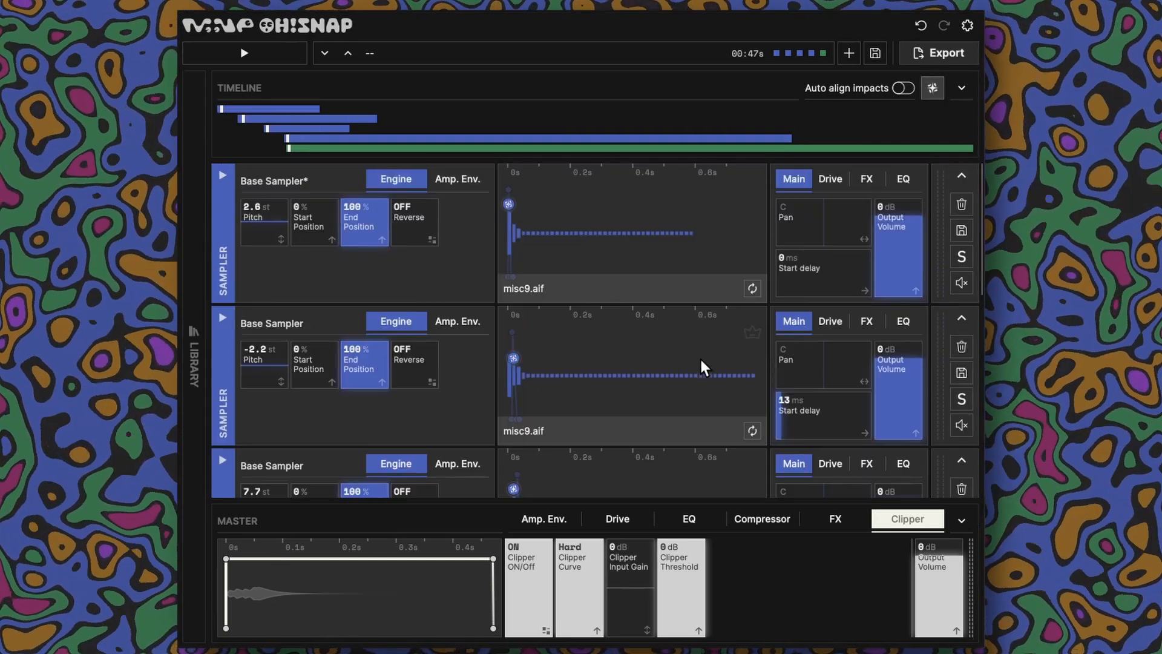
scroll(627, 252, "down", 2)
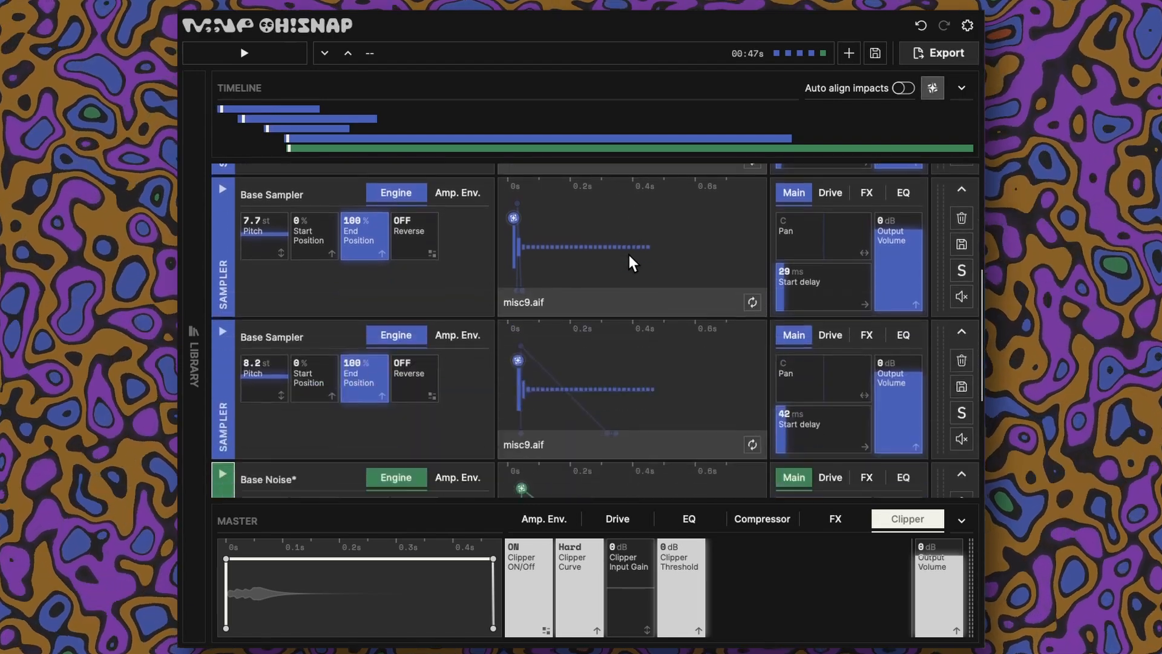
scroll(627, 252, "up", 2)
scroll(627, 252, "up", 1)
scroll(627, 252, "down", 3)
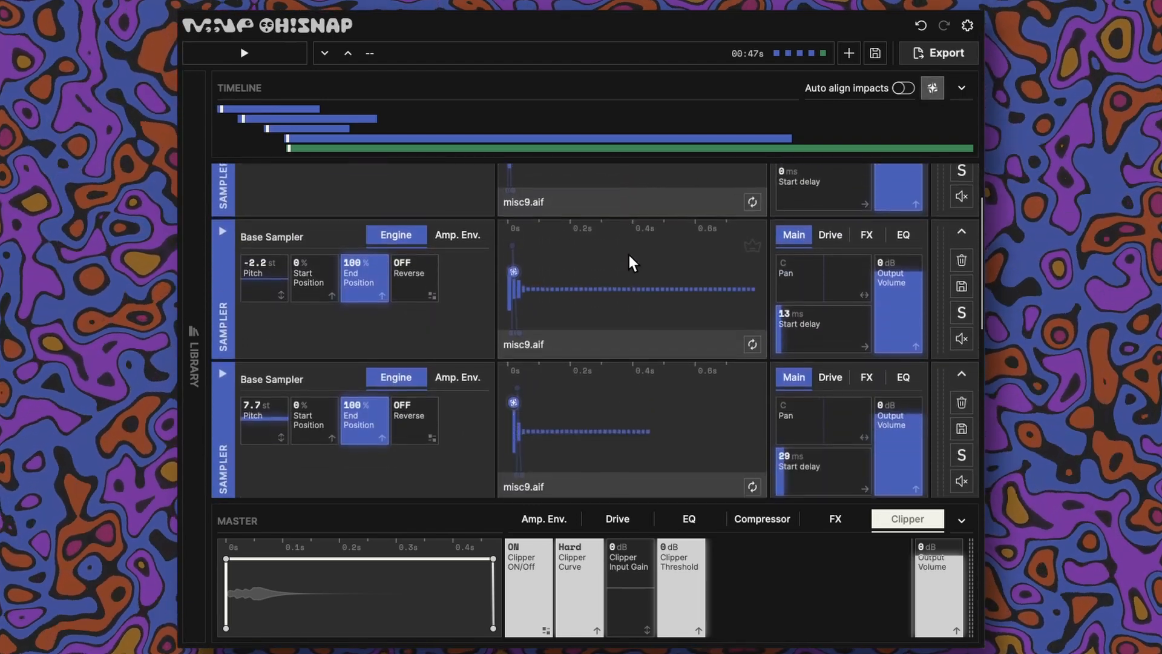
scroll(627, 252, "up", 1)
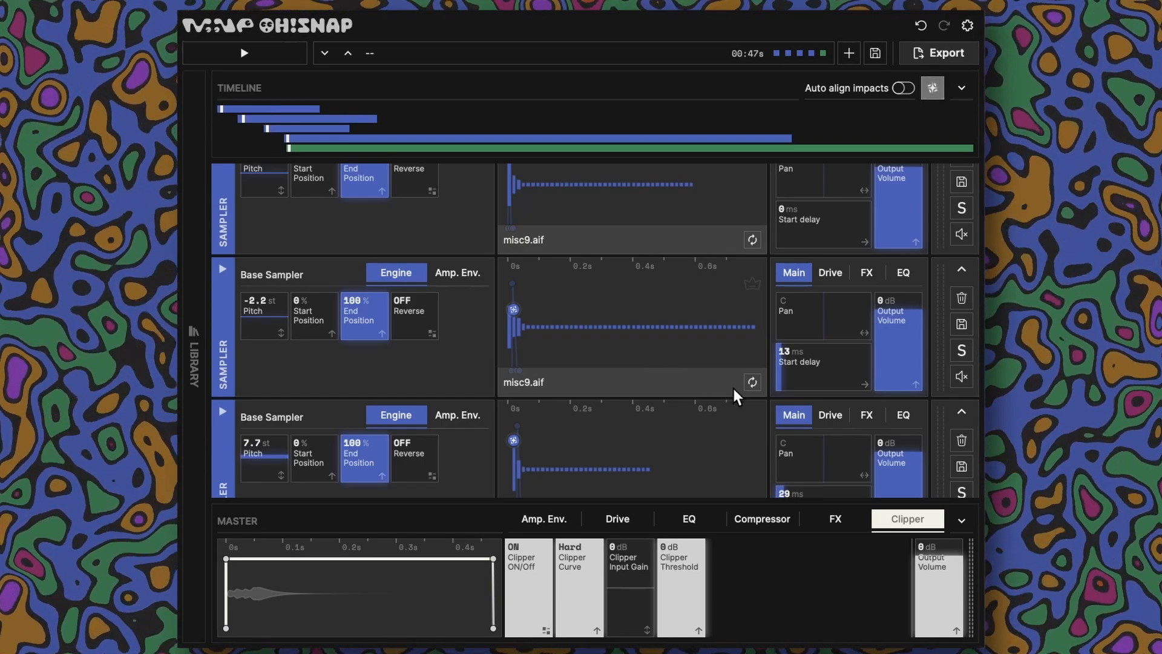
left_click(751, 383)
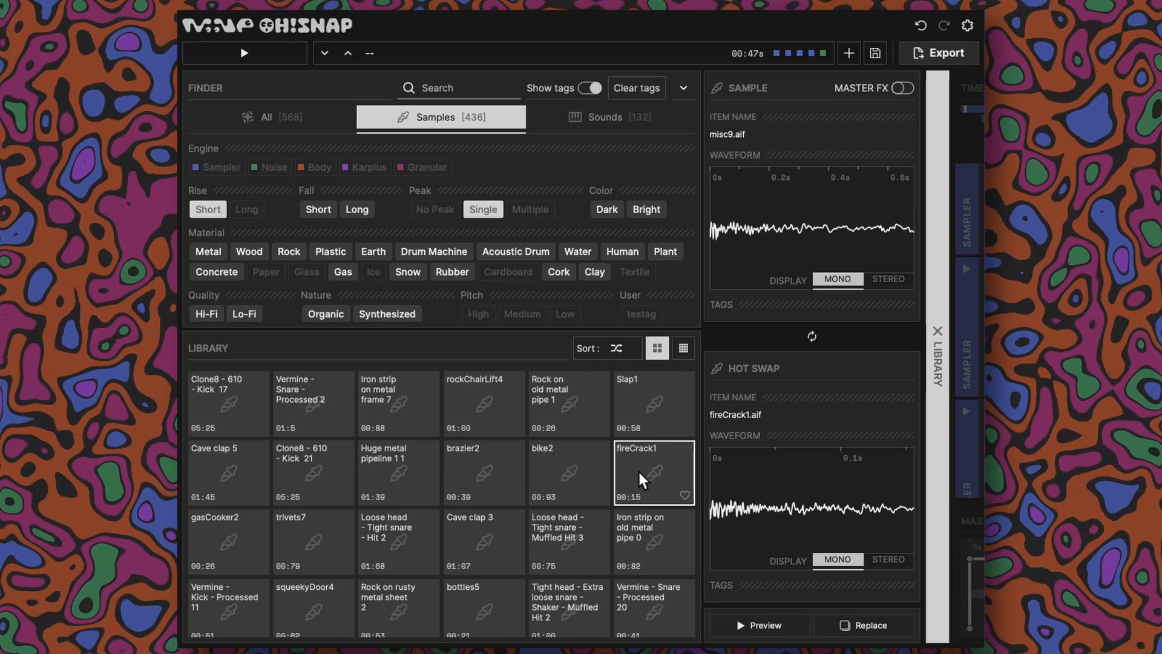
key("Left")
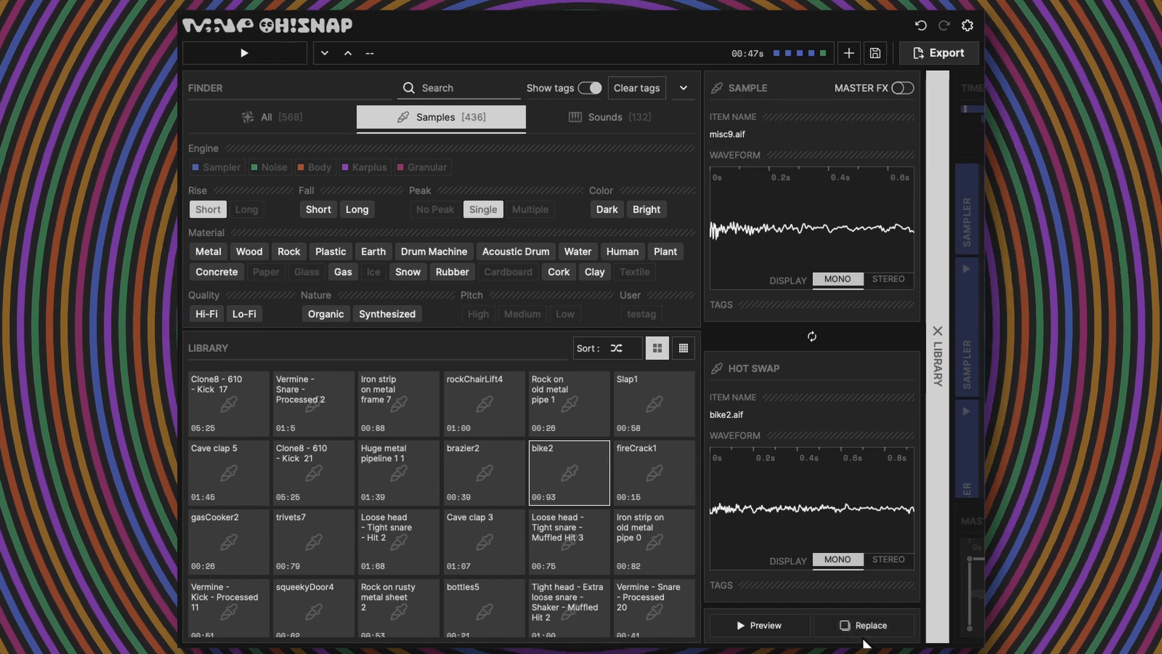
left_click(844, 620)
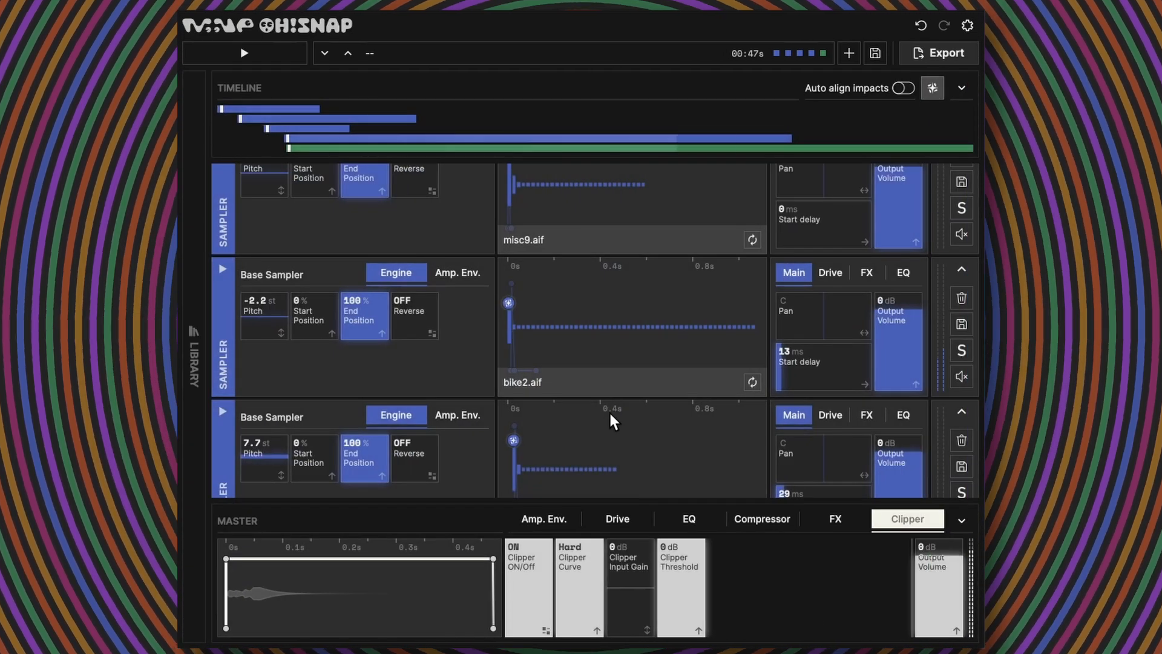
Step: Hot-swap the third sampler's misc9 sample for Slap1 from the library
scroll(610, 414, "down", 3)
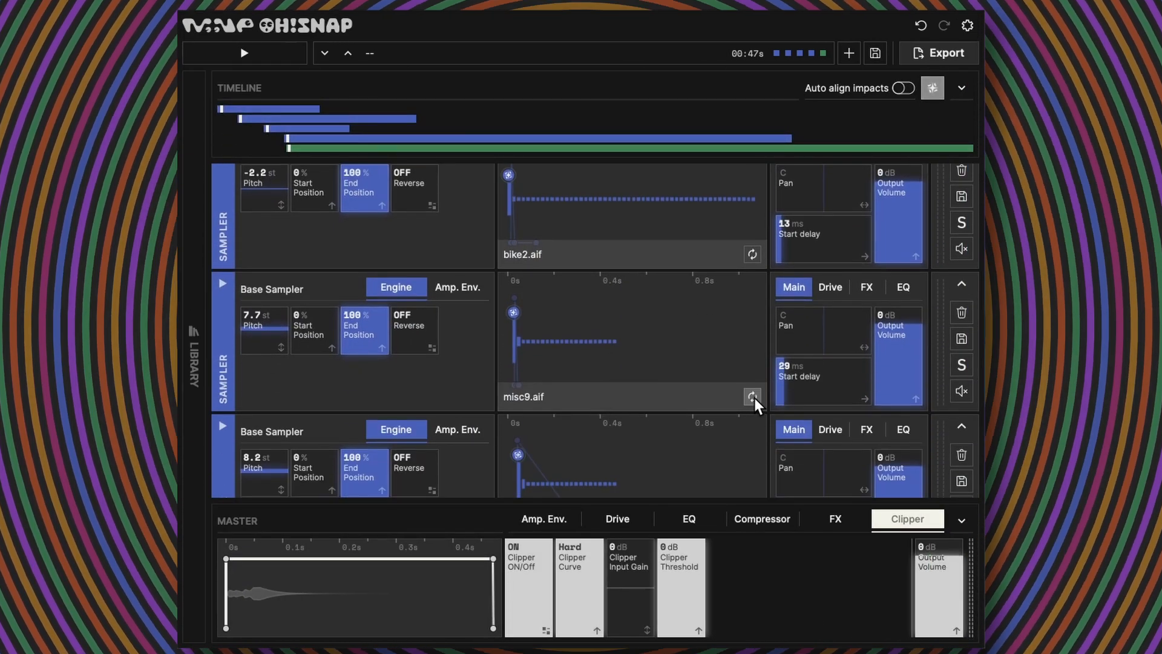
left_click(752, 397)
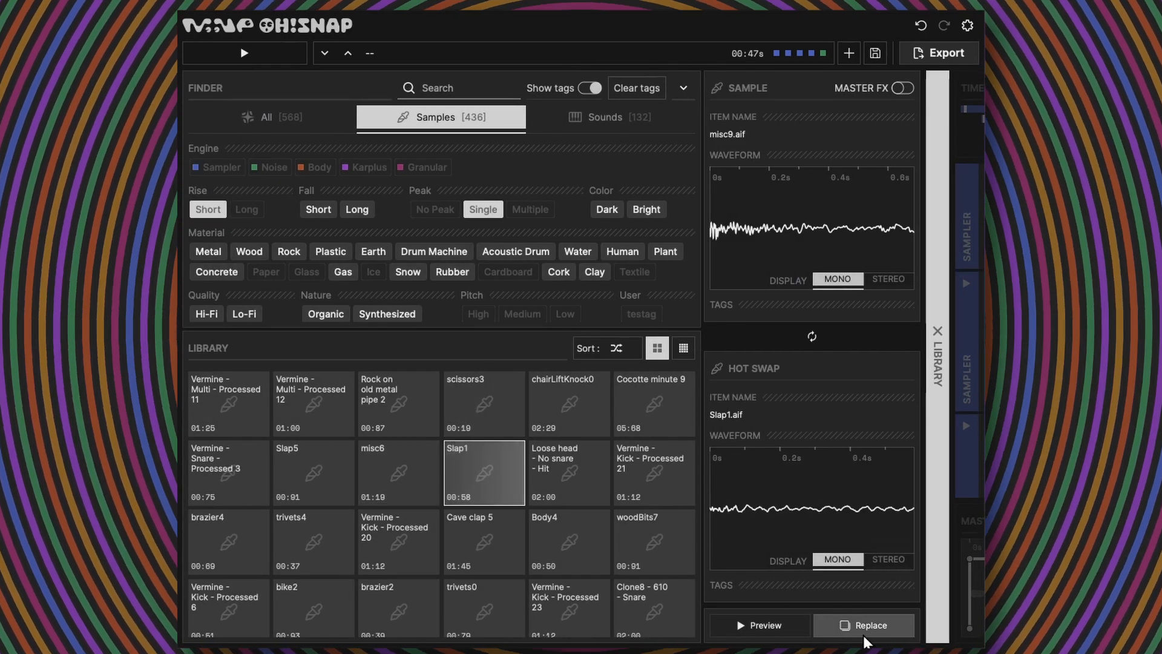
left_click(865, 628)
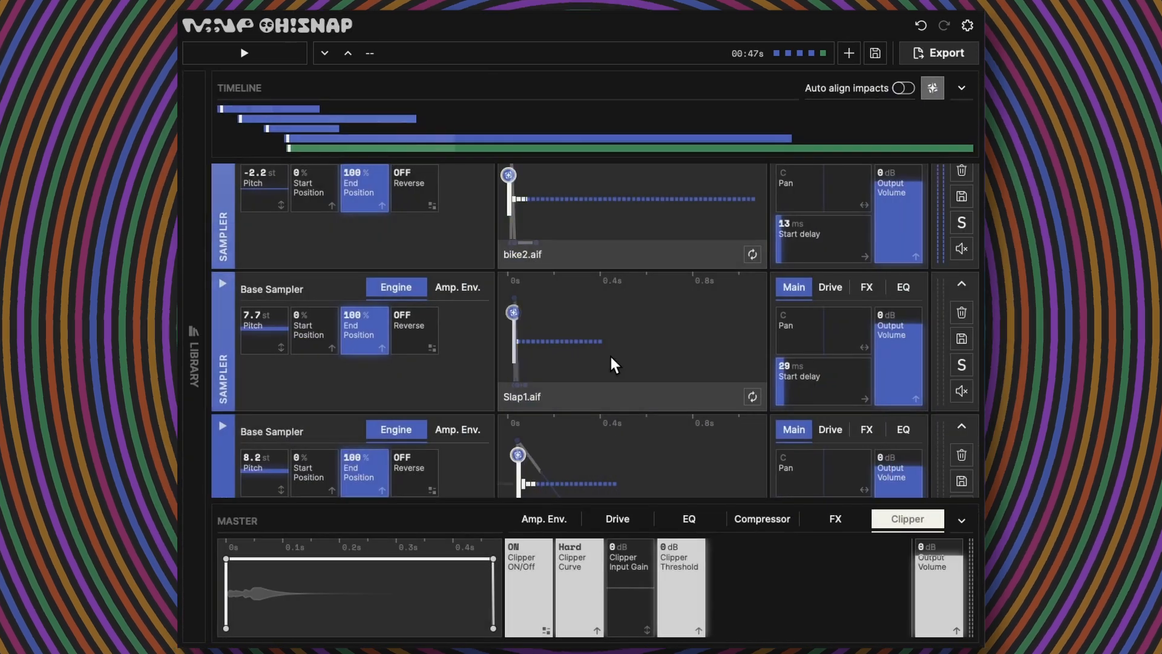
Step: Pan the second sampler to 5.4 L and the third sampler to 6.1 R
scroll(609, 354, "up", 2)
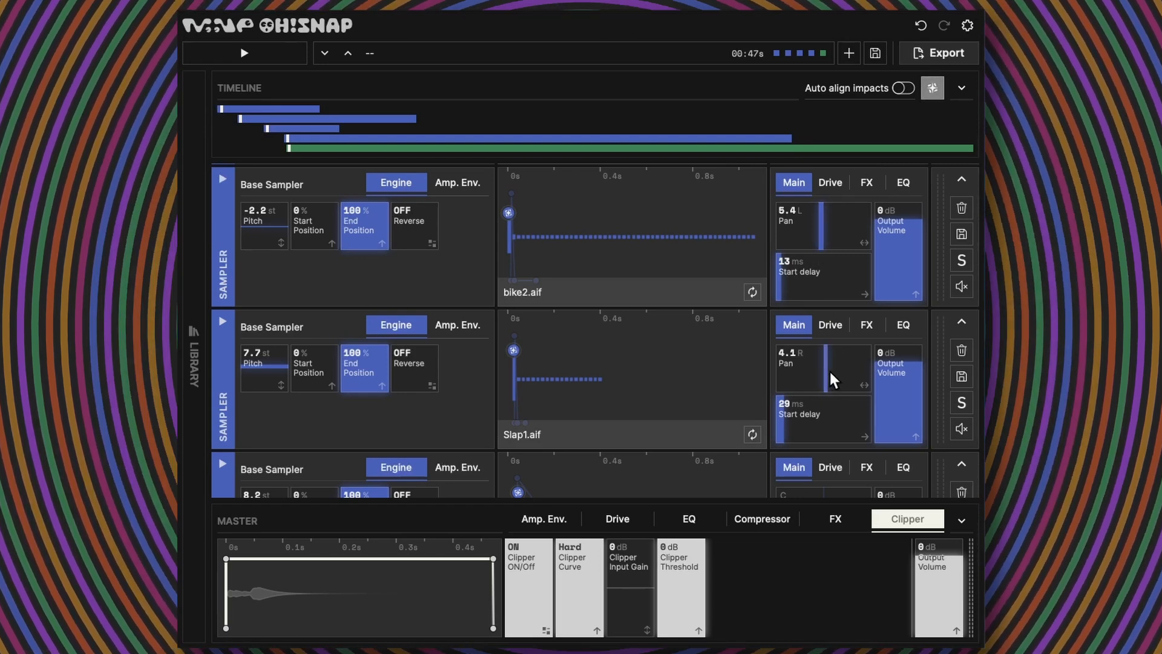
scroll(684, 357, "down", 5)
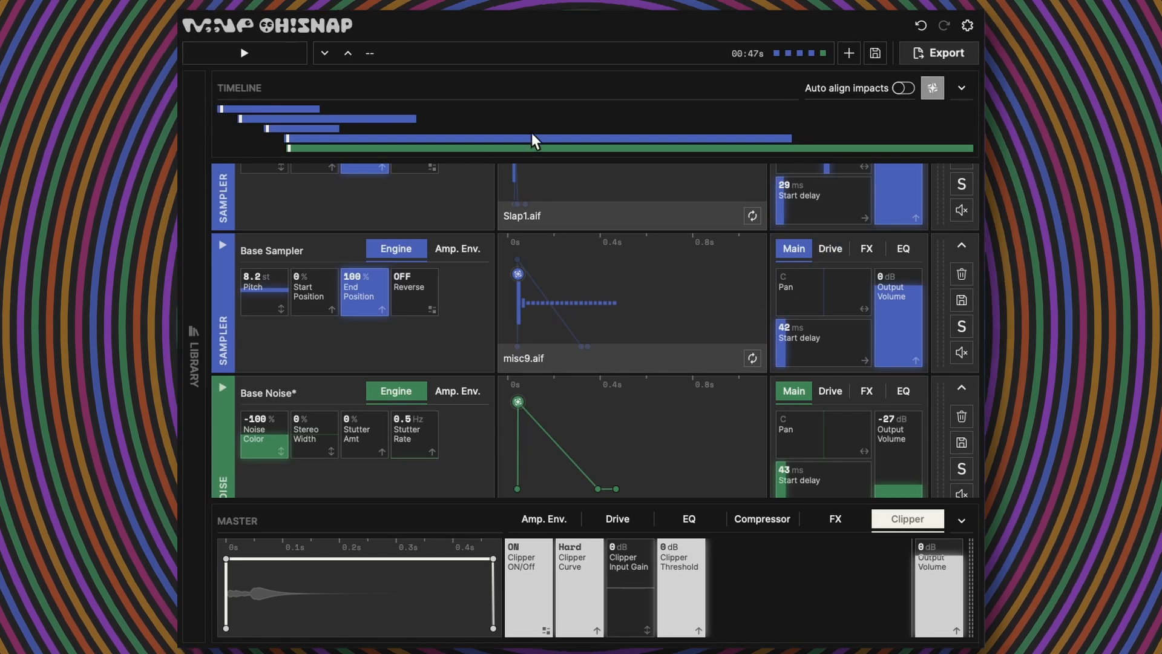
scroll(677, 285, "up", 3)
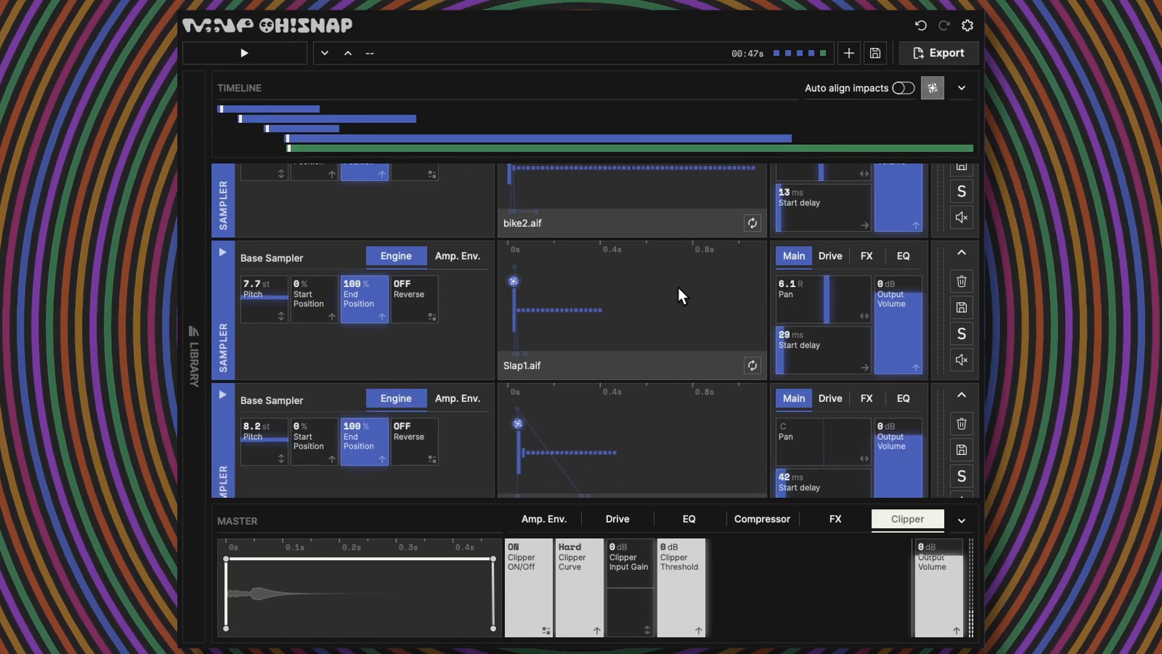
scroll(678, 285, "down", 6)
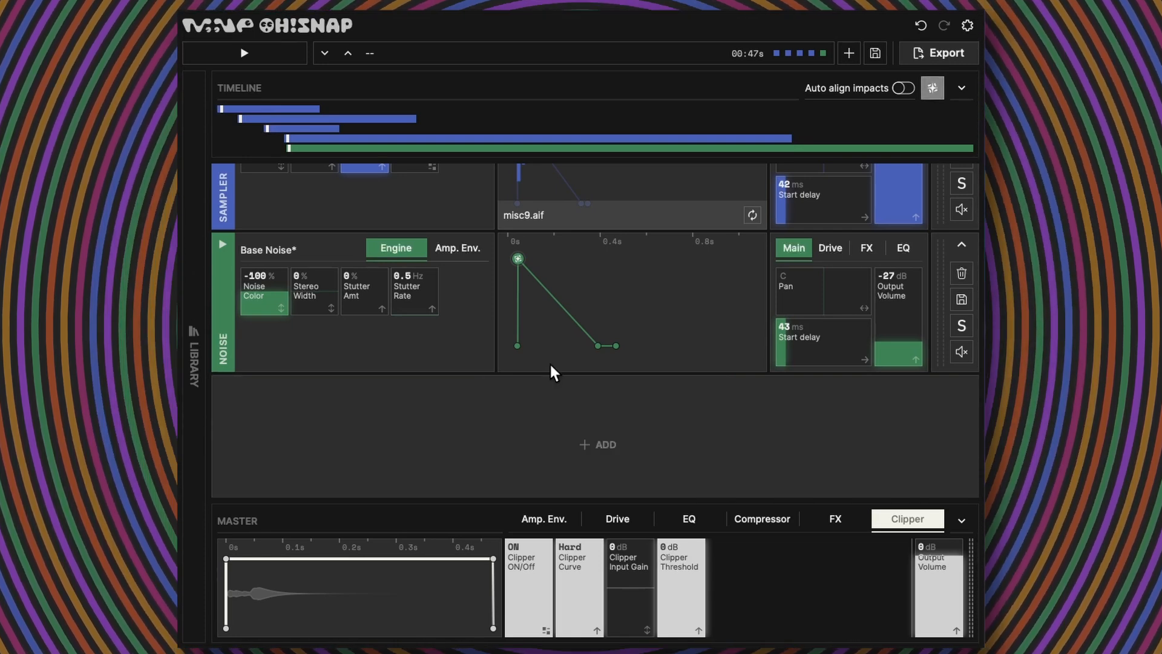
Step: Add a granular voice to an empty patch and open the library to load its source
mouse_move(430, 407)
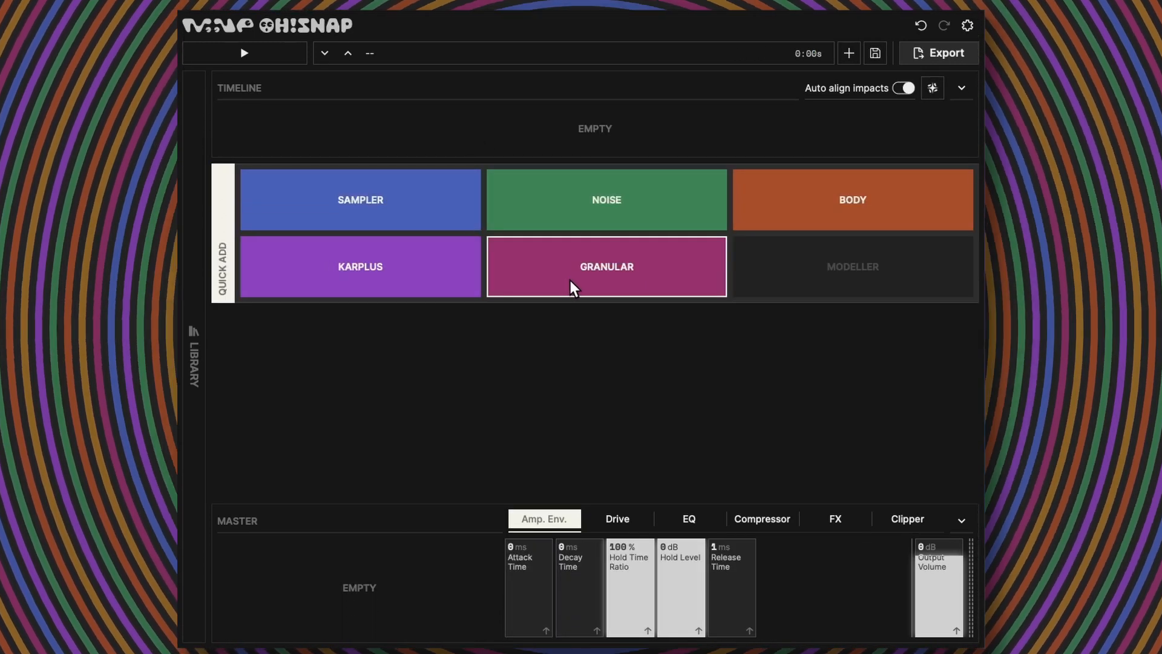
left_click(571, 281)
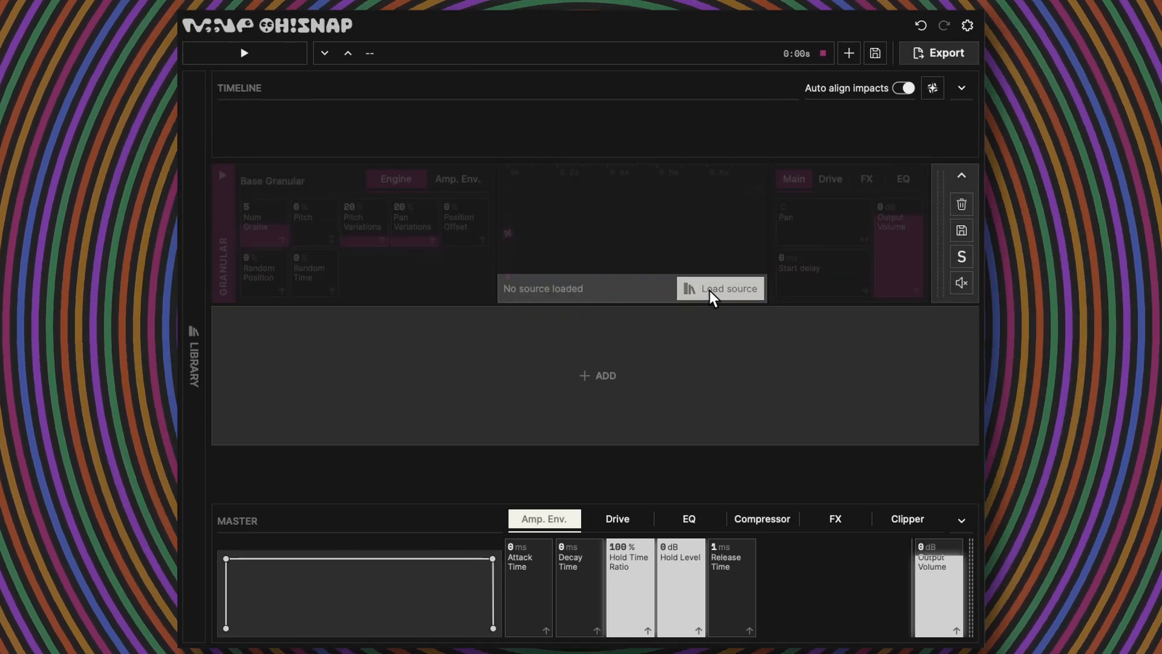
left_click(709, 289)
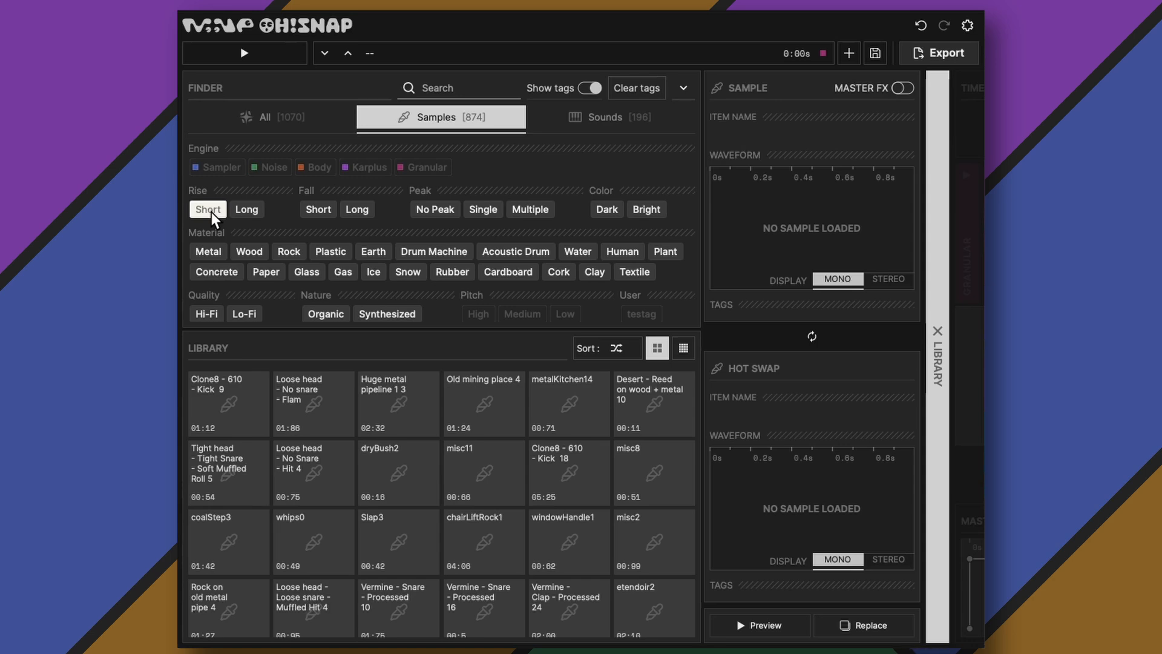
Step: Filter the samples by short rise, single peak, wood and short fall, and load fireCrack1 as the granular source
left_click(207, 210)
left_click(484, 210)
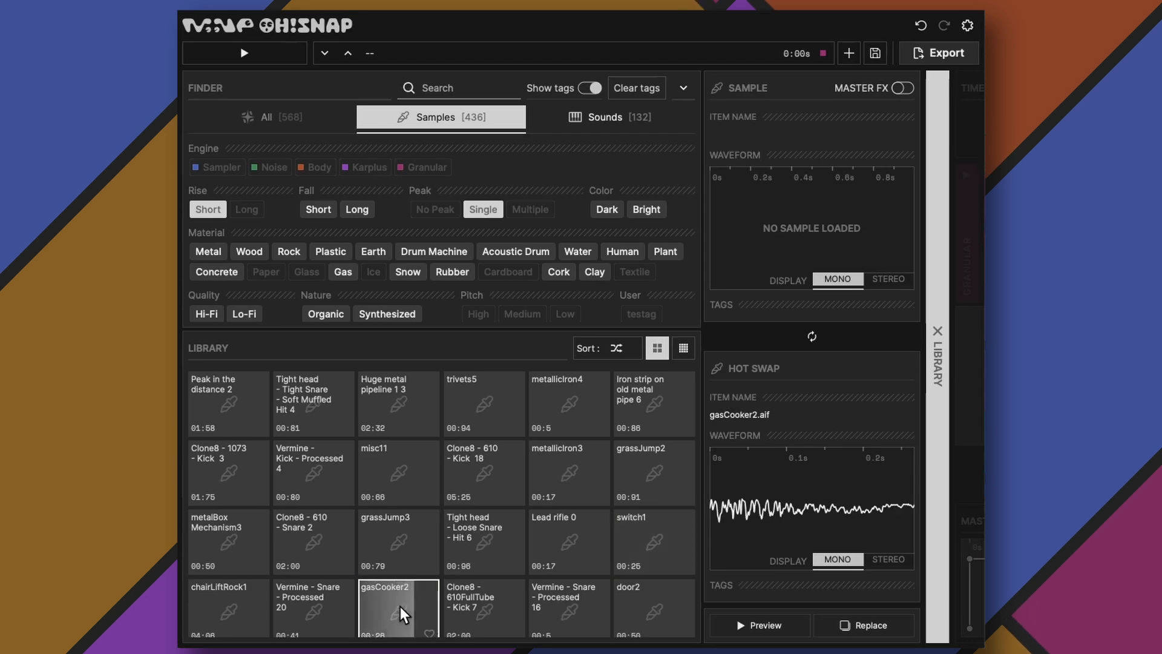
left_click(250, 251)
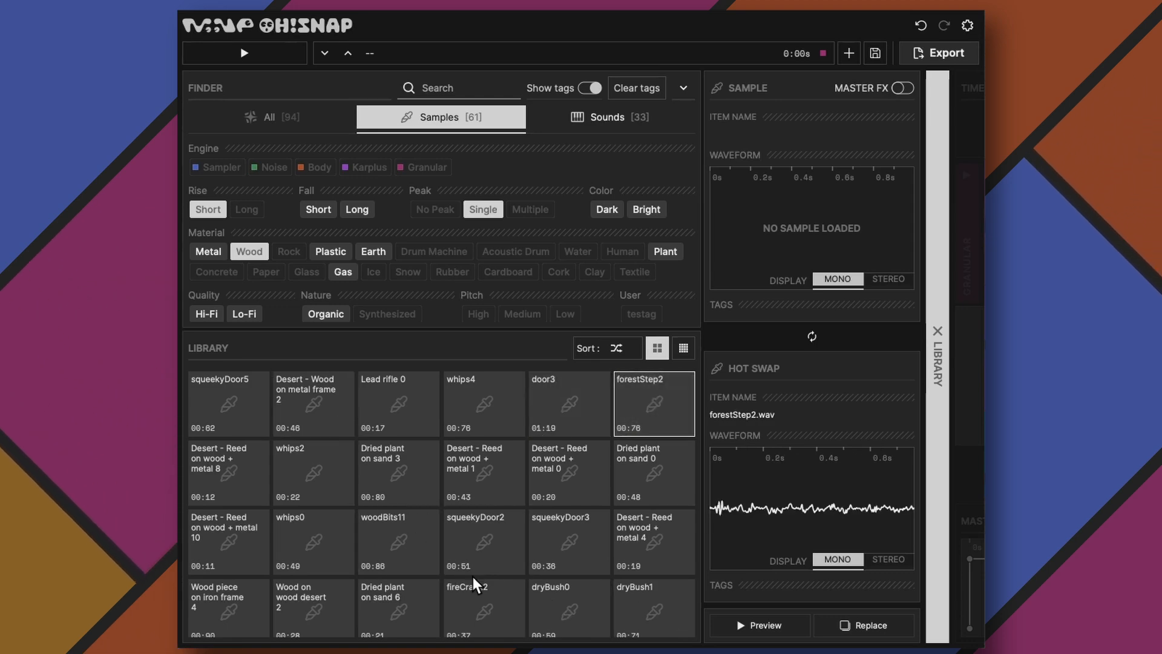
left_click(321, 208)
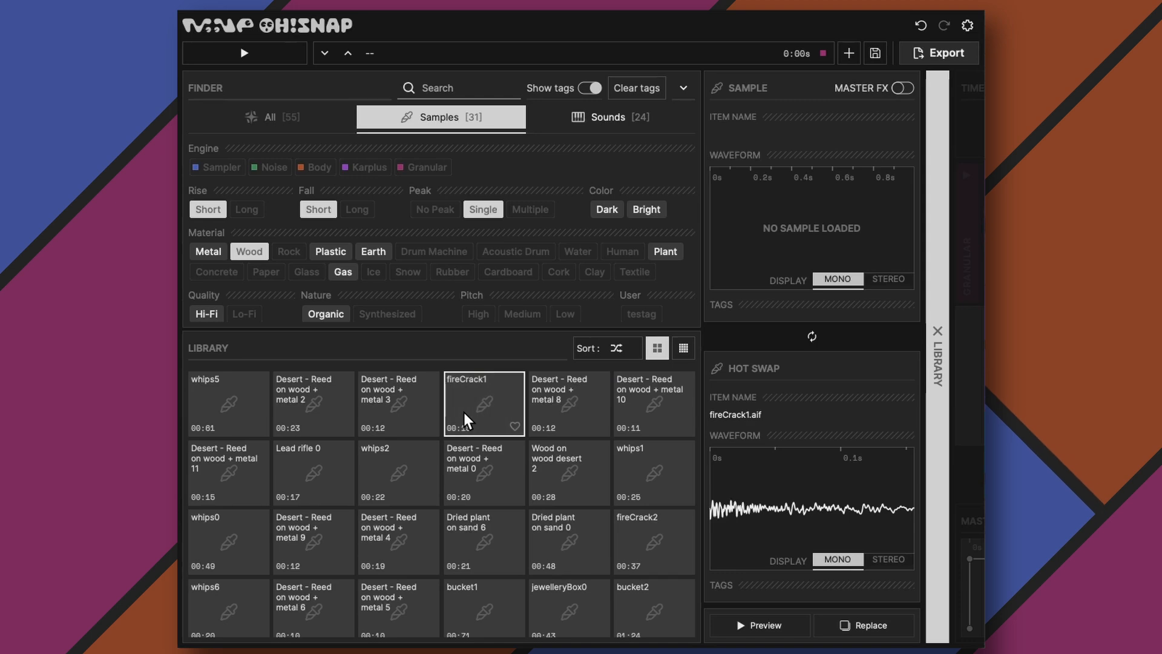
left_click(481, 395)
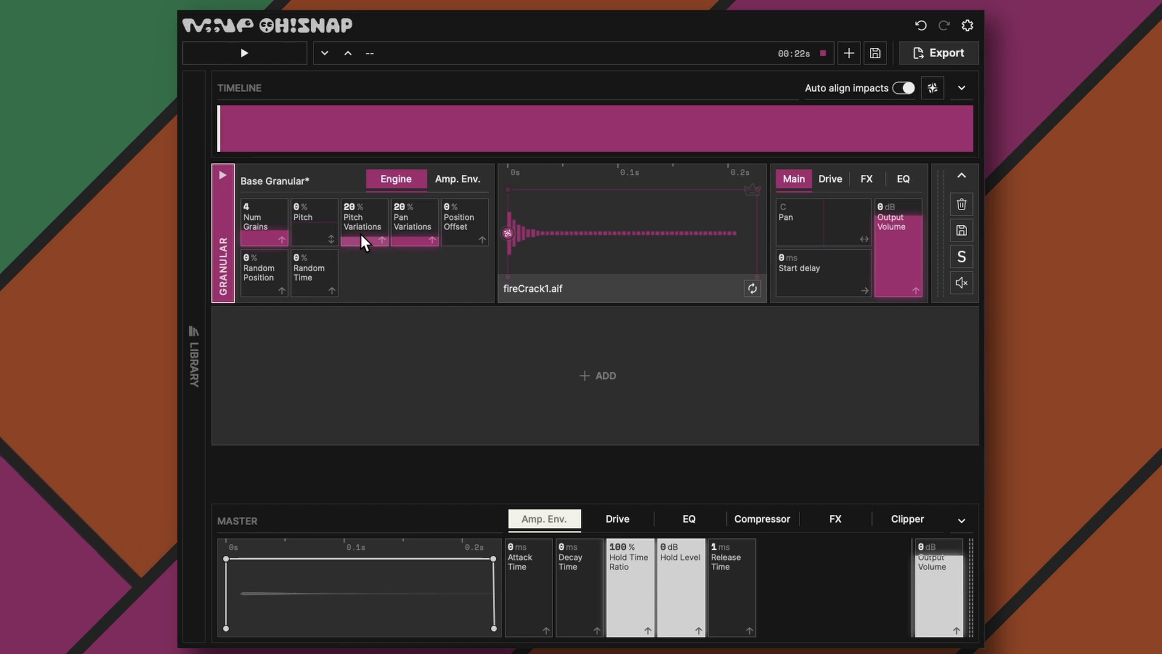
Step: Set the granular voice's pitch variations to 30% and its random time to 18%
scroll(366, 237, "up", 3)
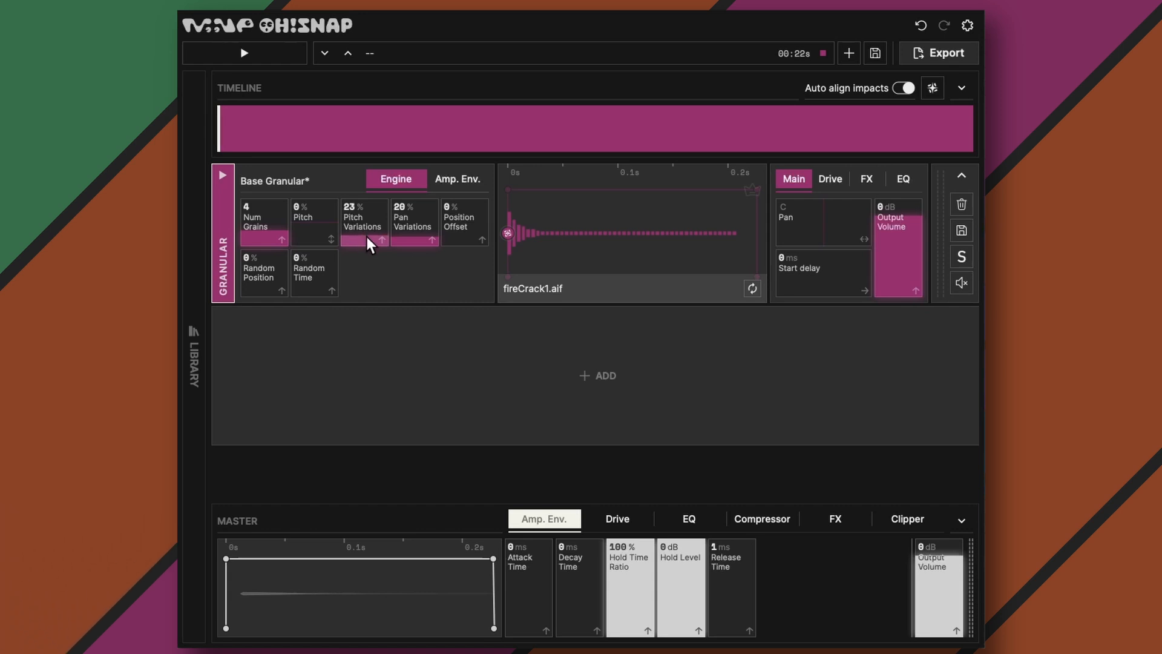
scroll(367, 235, "down", 5)
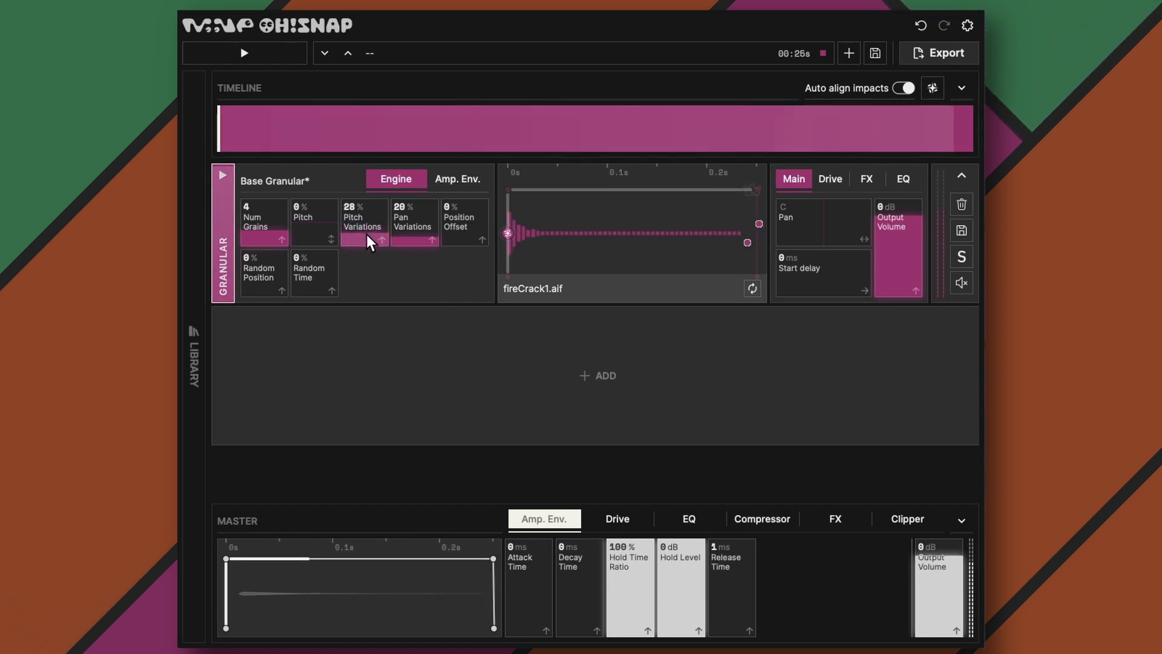
scroll(364, 236, "down", 1)
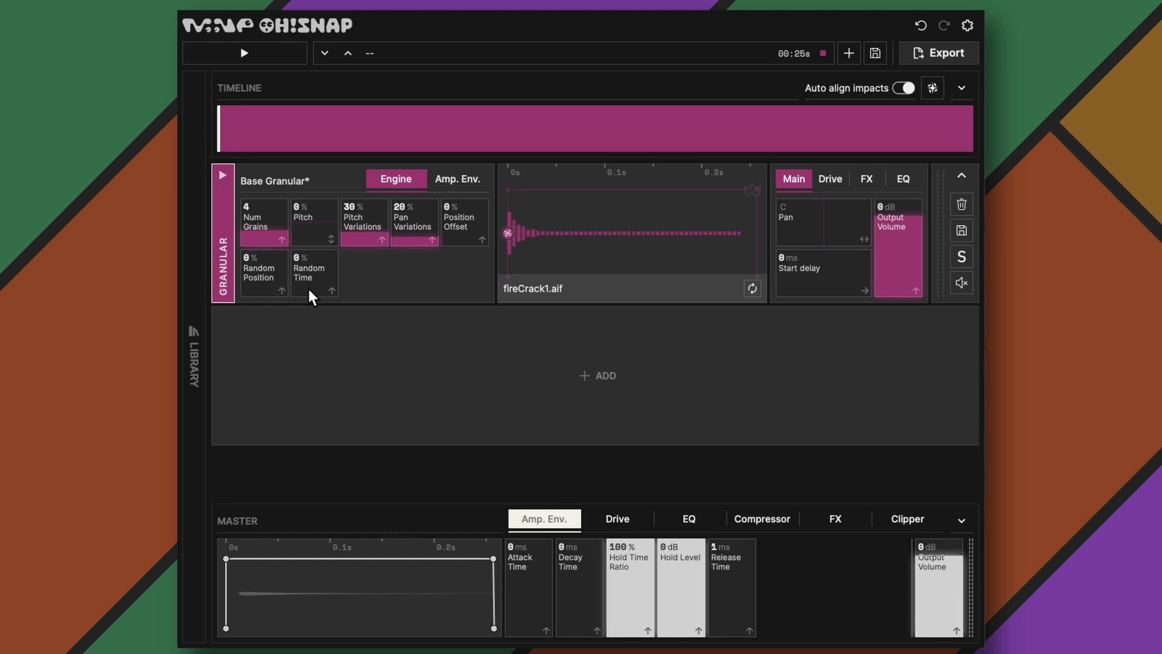
scroll(307, 287, "up", 3)
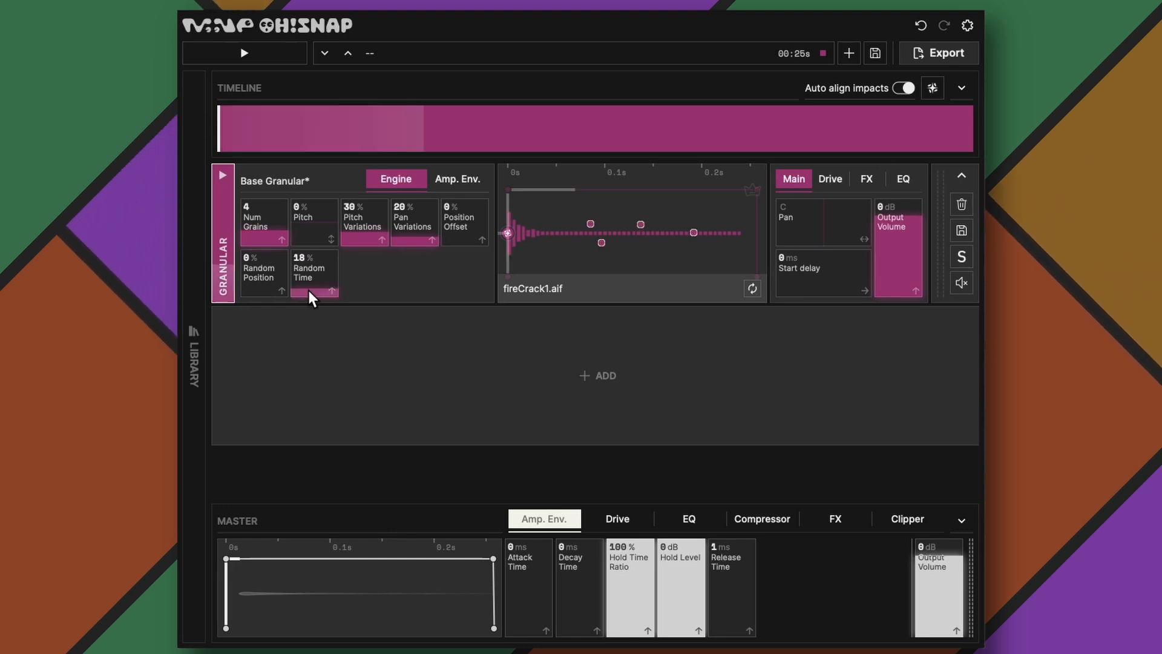
Step: Raise the granular voice's random time to 59% and its pitch variations to 39%
left_click_drag(310, 284, 311, 268)
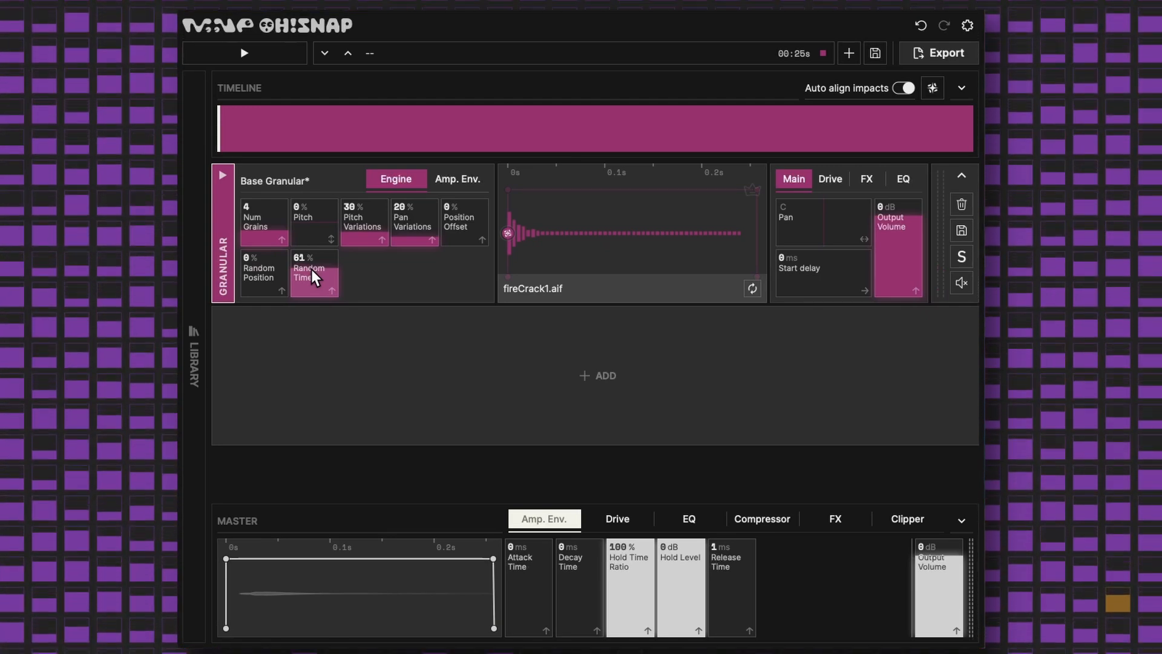
mouse_move(311, 269)
left_mouse_down()
mouse_move(319, 234)
mouse_move(321, 267)
left_mouse_up()
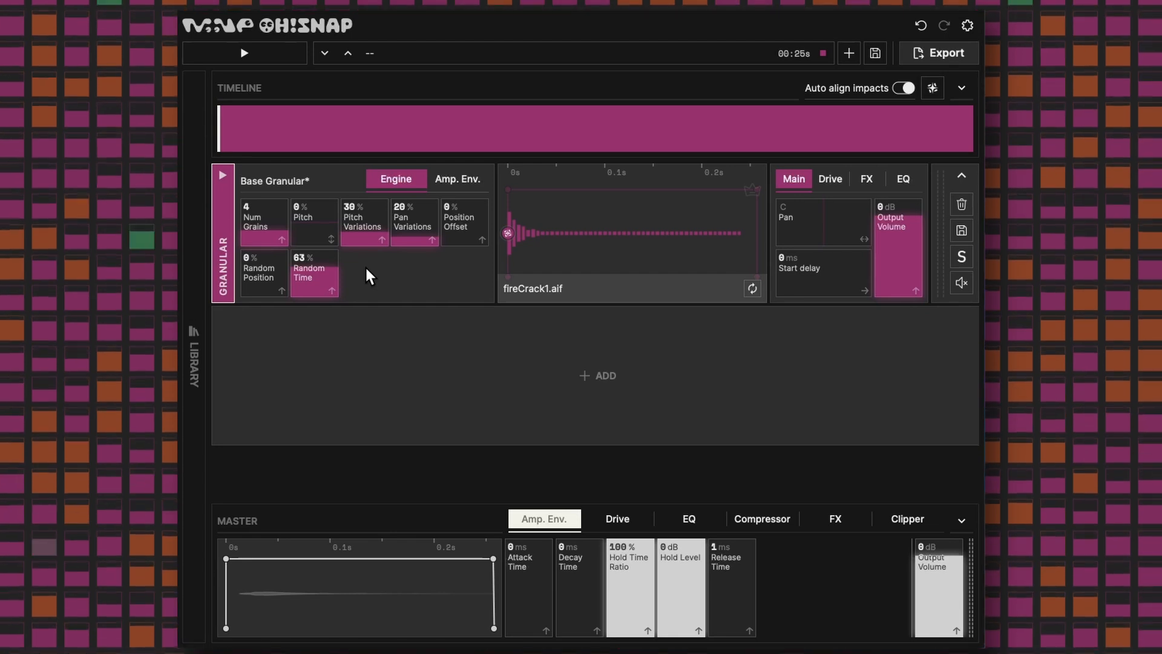
left_click_drag(354, 210, 364, 233)
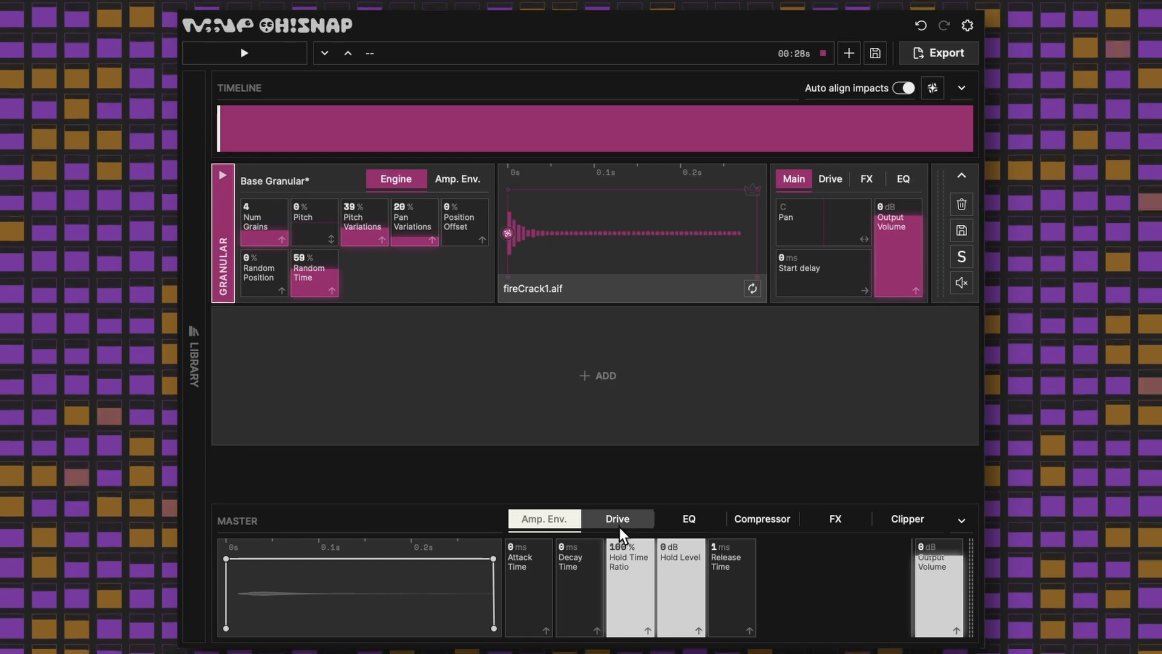
Step: Raise the master drive's input gain and turn on the master clipper with the Hard curve
left_click(619, 522)
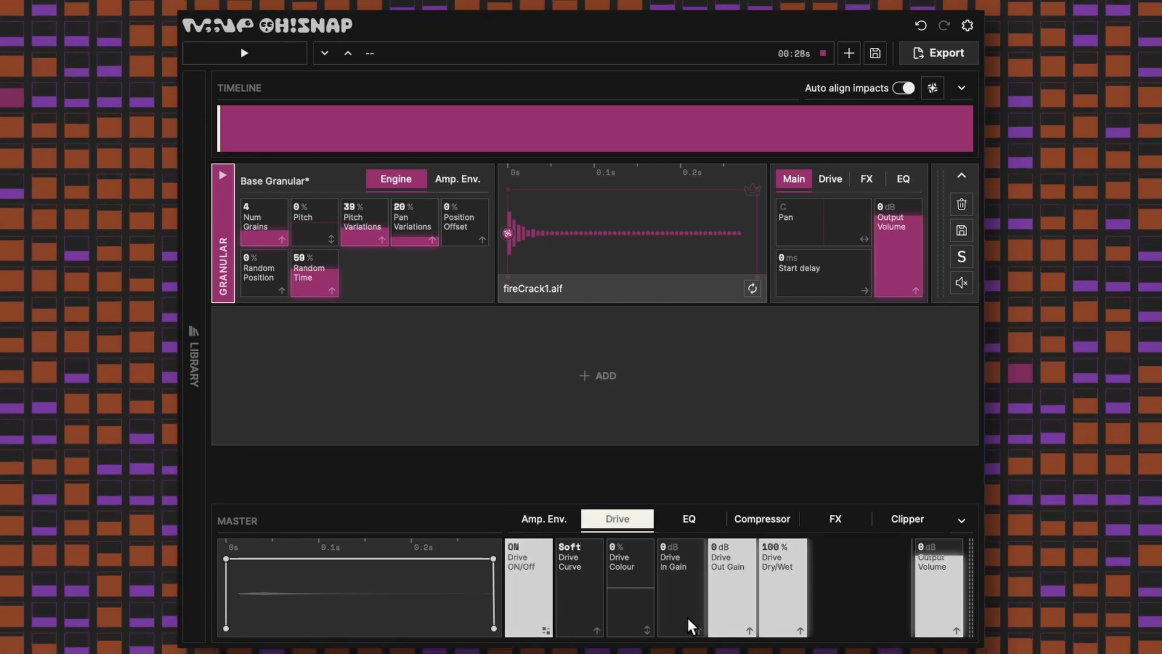
left_click_drag(686, 614, 685, 575)
left_click(903, 516)
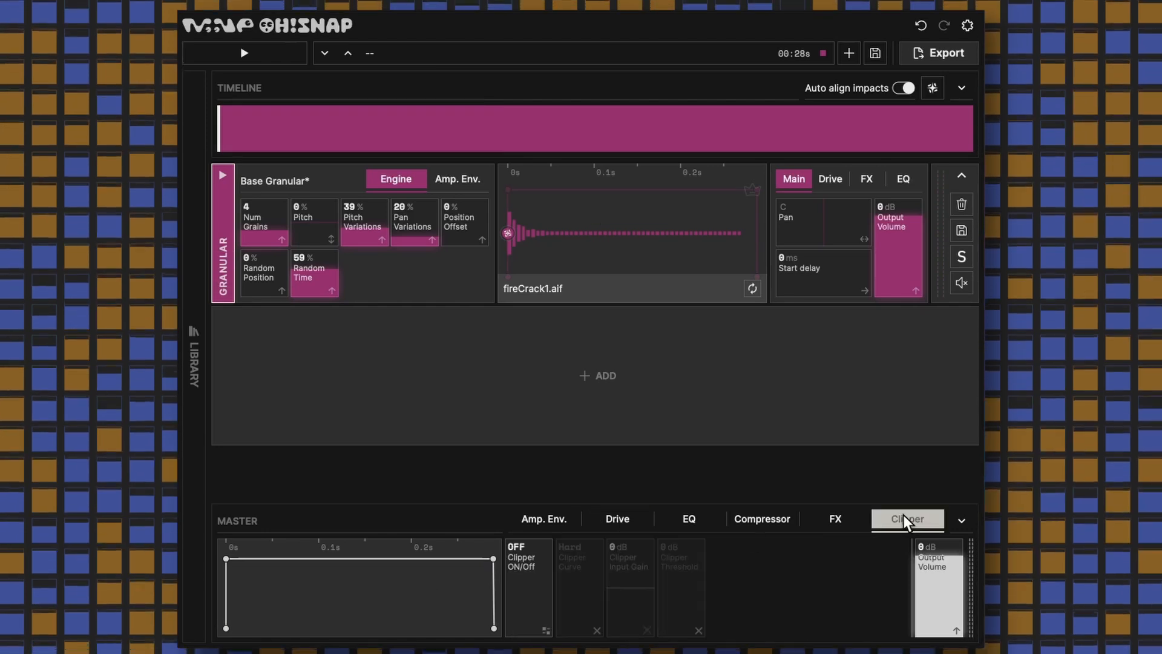
left_click(505, 571)
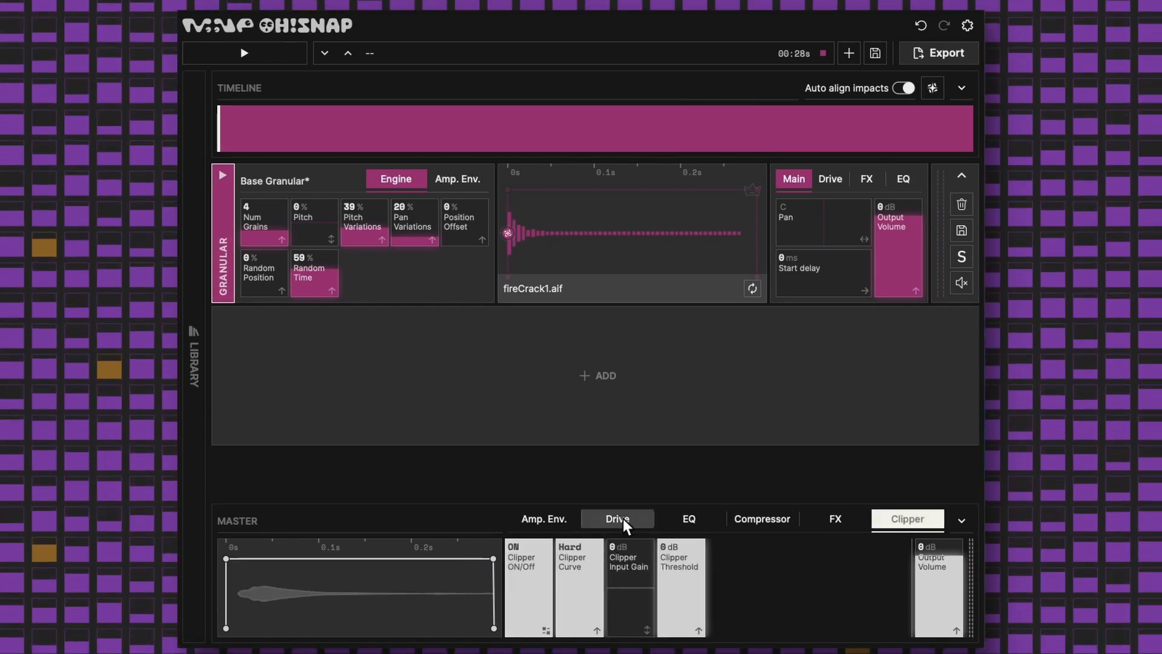
left_click(623, 518)
Step: Shape the master EQ with a low cut at 324.7 Hz, a bell boost at 3.60 kHz and a high cut at 18.39 kHz
left_click(685, 519)
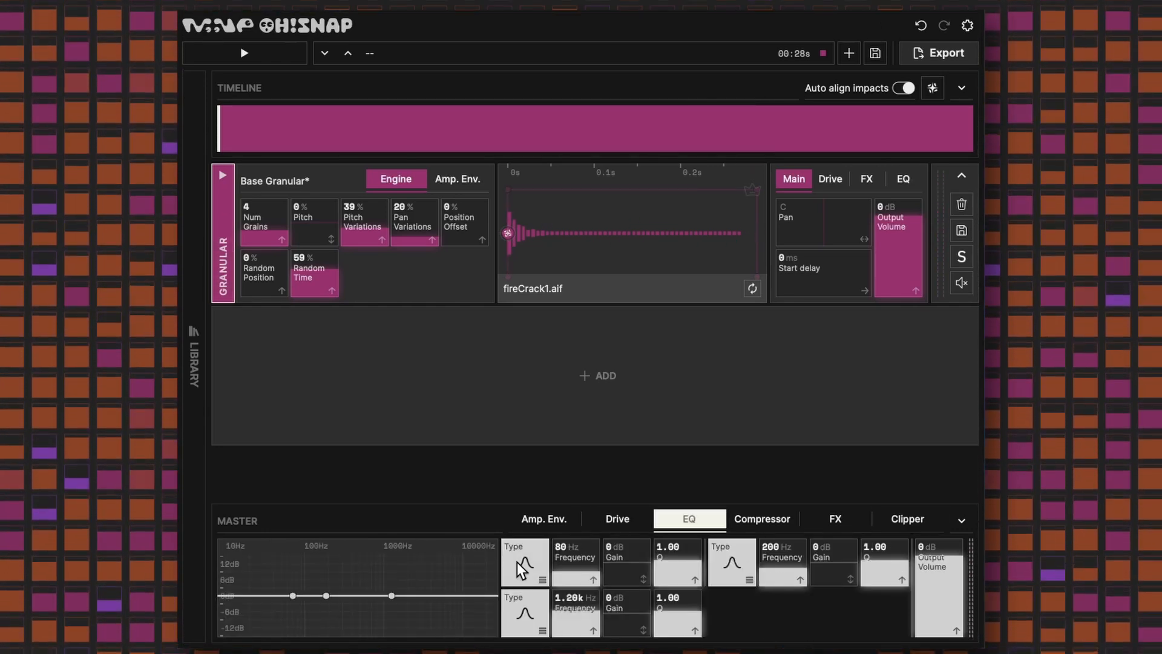
left_click(519, 569)
left_click_drag(339, 611, 476, 602)
left_click(534, 579)
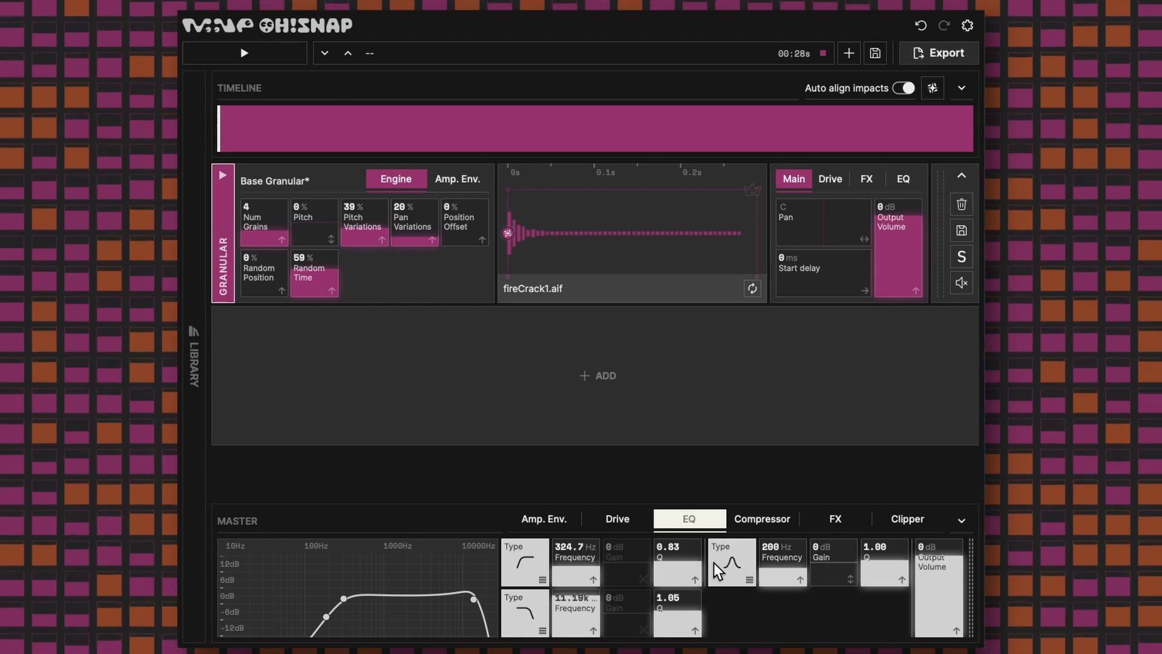
left_click_drag(326, 616, 496, 602)
Step: Change the master EQ's high cut to a high shelf boosting 7.6 dB from about 7 kHz
left_click(517, 605)
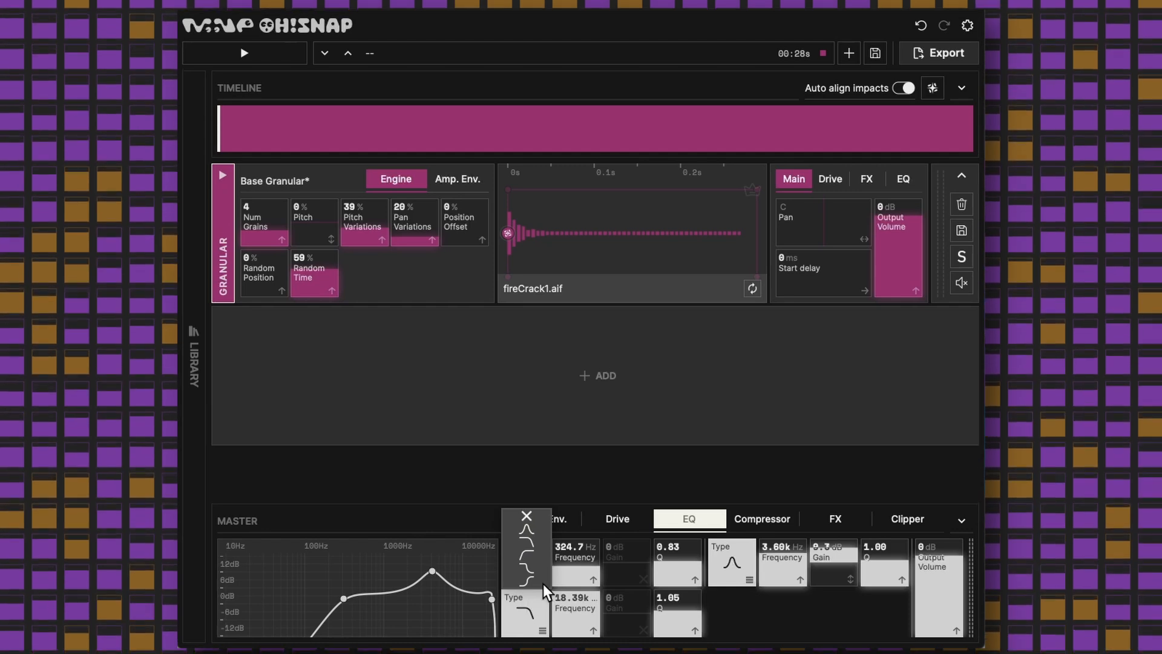
left_click(533, 571)
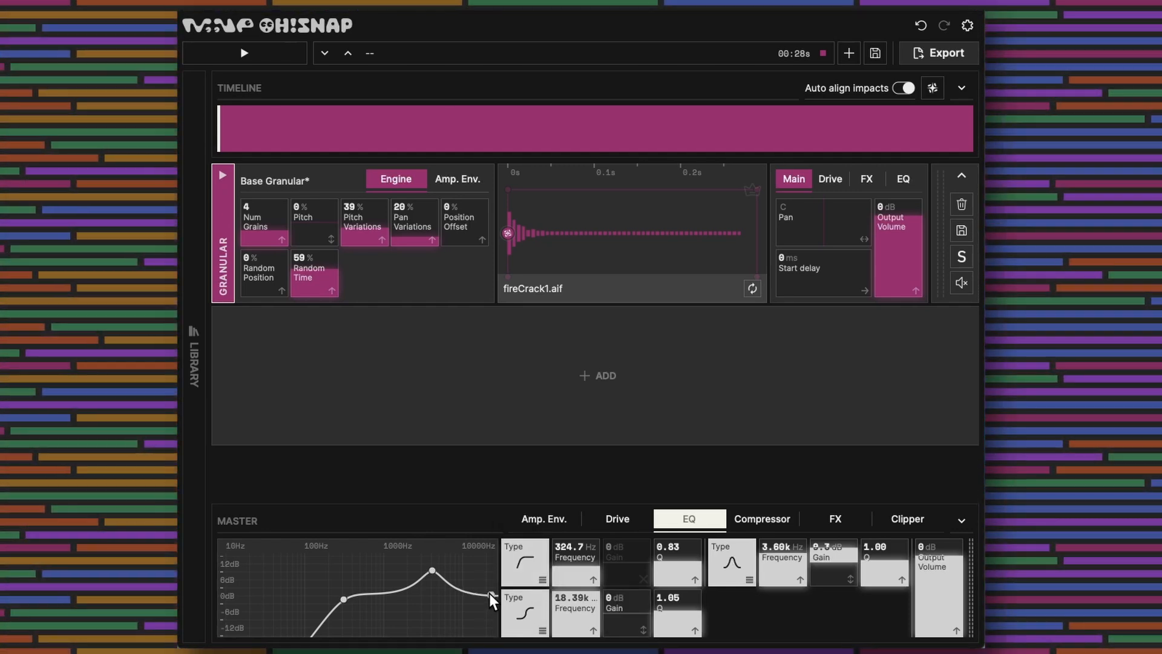
left_click_drag(490, 593, 459, 577)
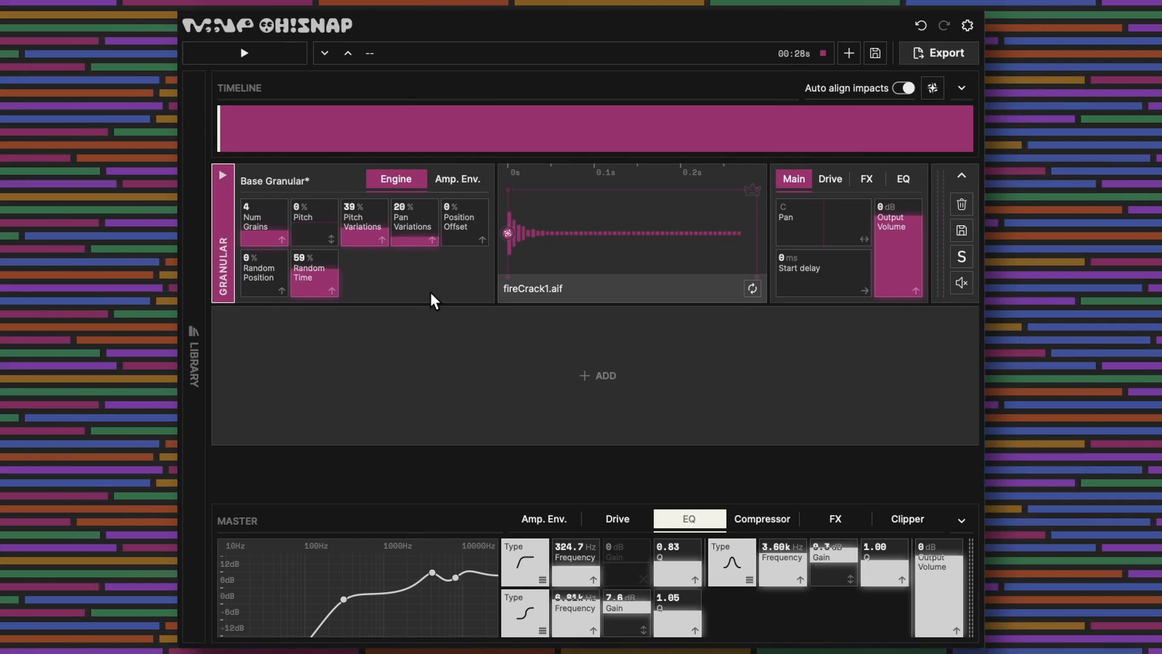
Step: Set the granular voice's amplitude envelope to a 36.8% hold time ratio and a 433 ms release
left_click(455, 182)
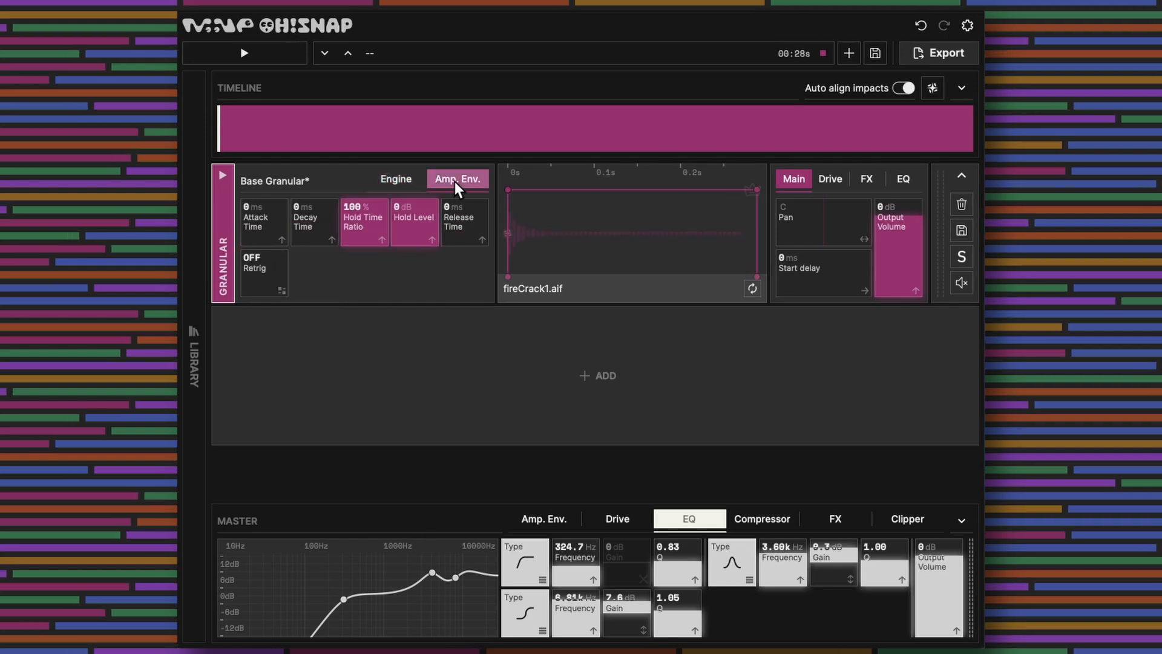
left_click_drag(369, 199, 372, 212)
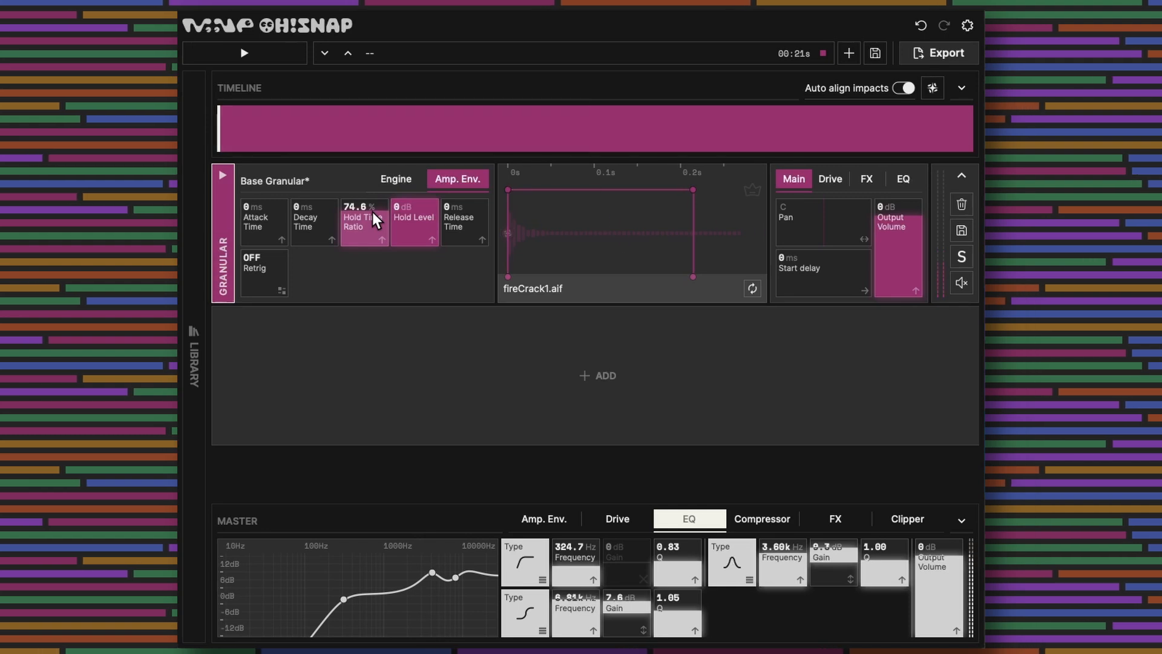
left_click_drag(448, 242, 449, 235)
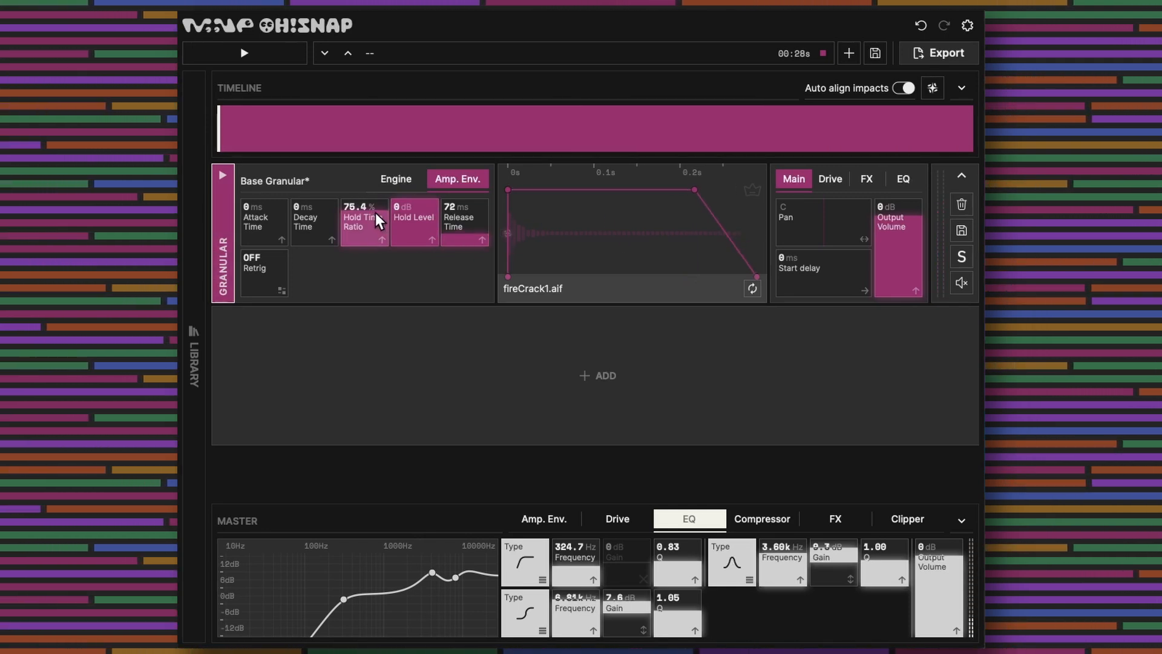
left_click_drag(373, 213, 369, 231)
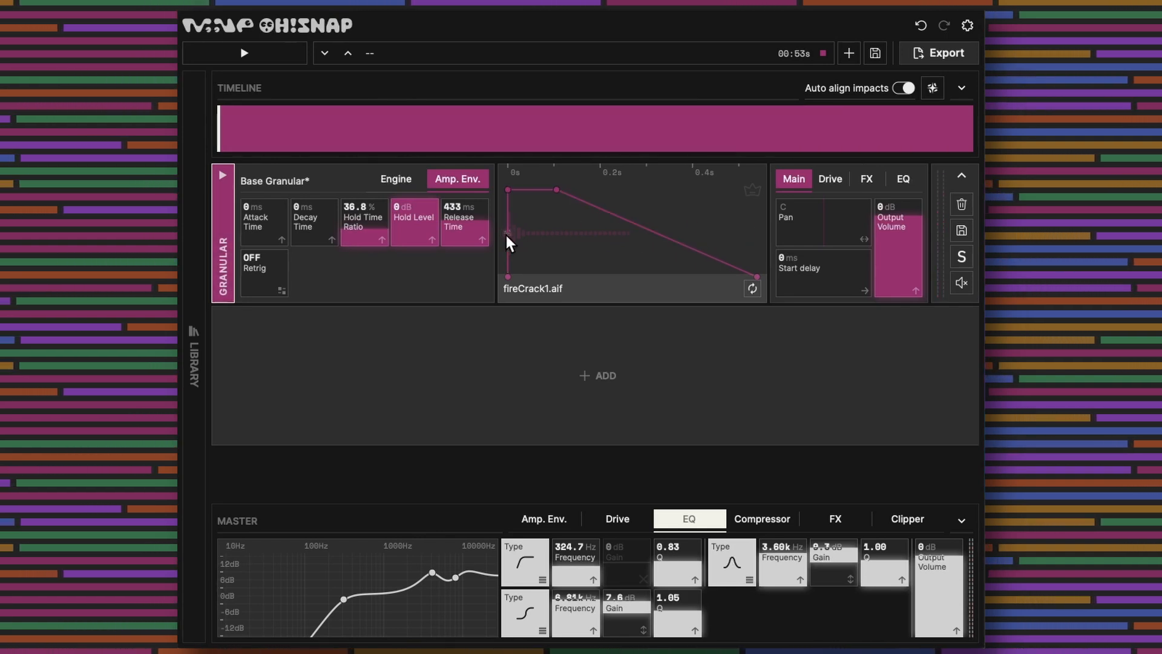